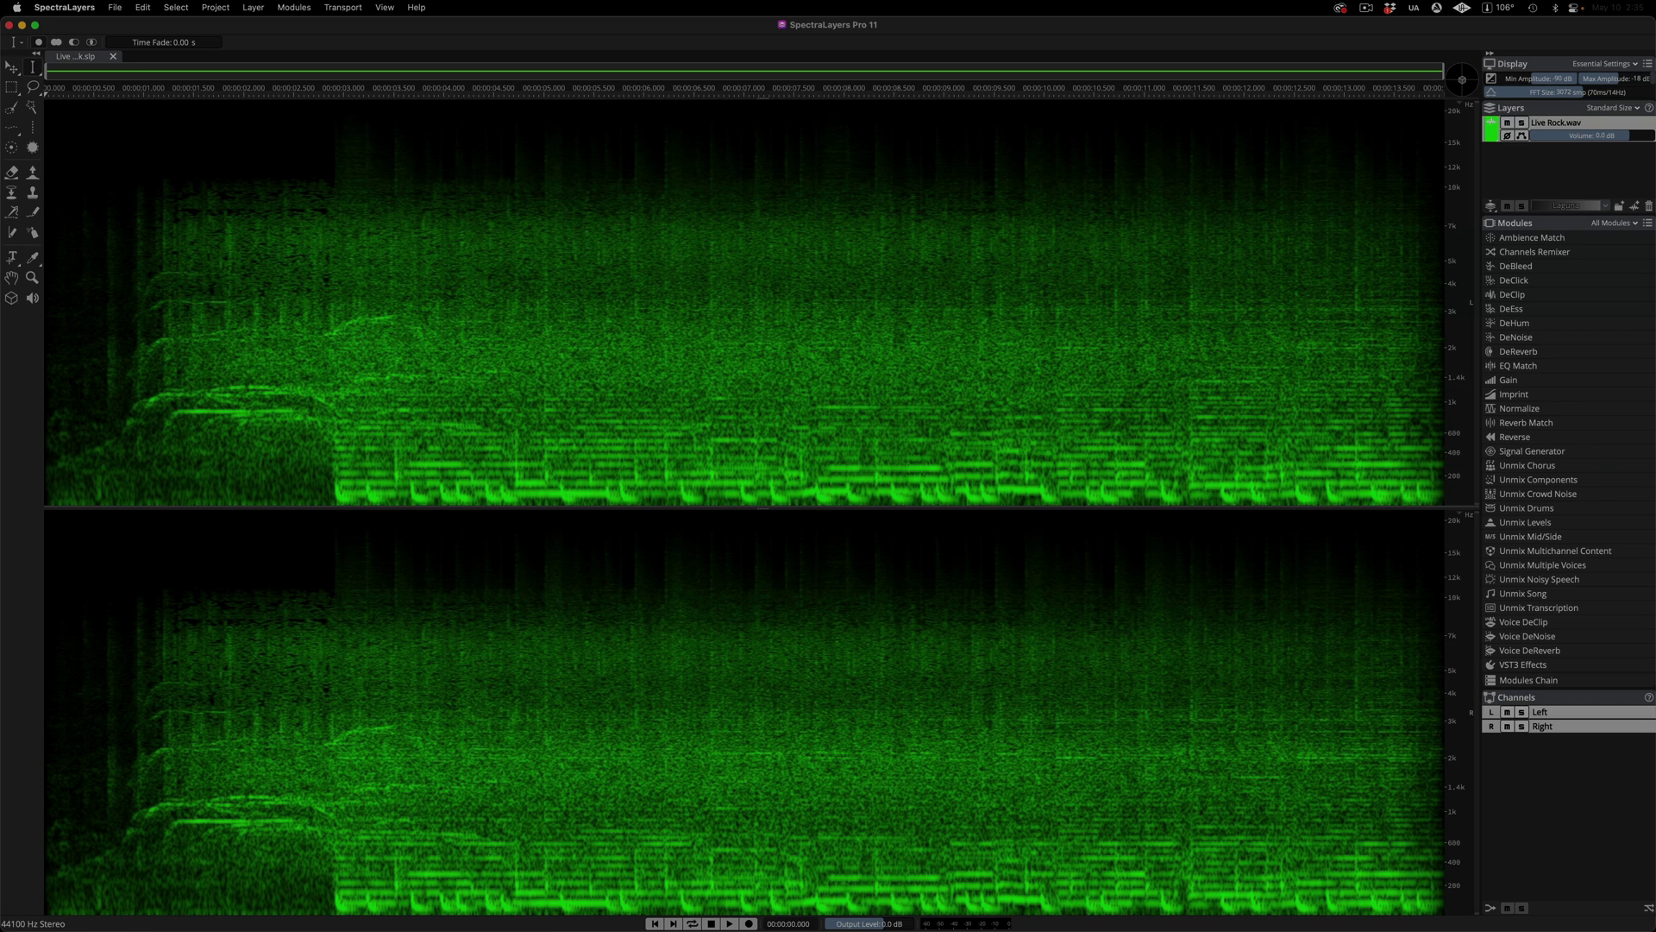
Step: Play Live Rock.wav, then separate it into Stage and Crowd layers with Unmix Crowd Noise
key("space")
left_click(1538, 493)
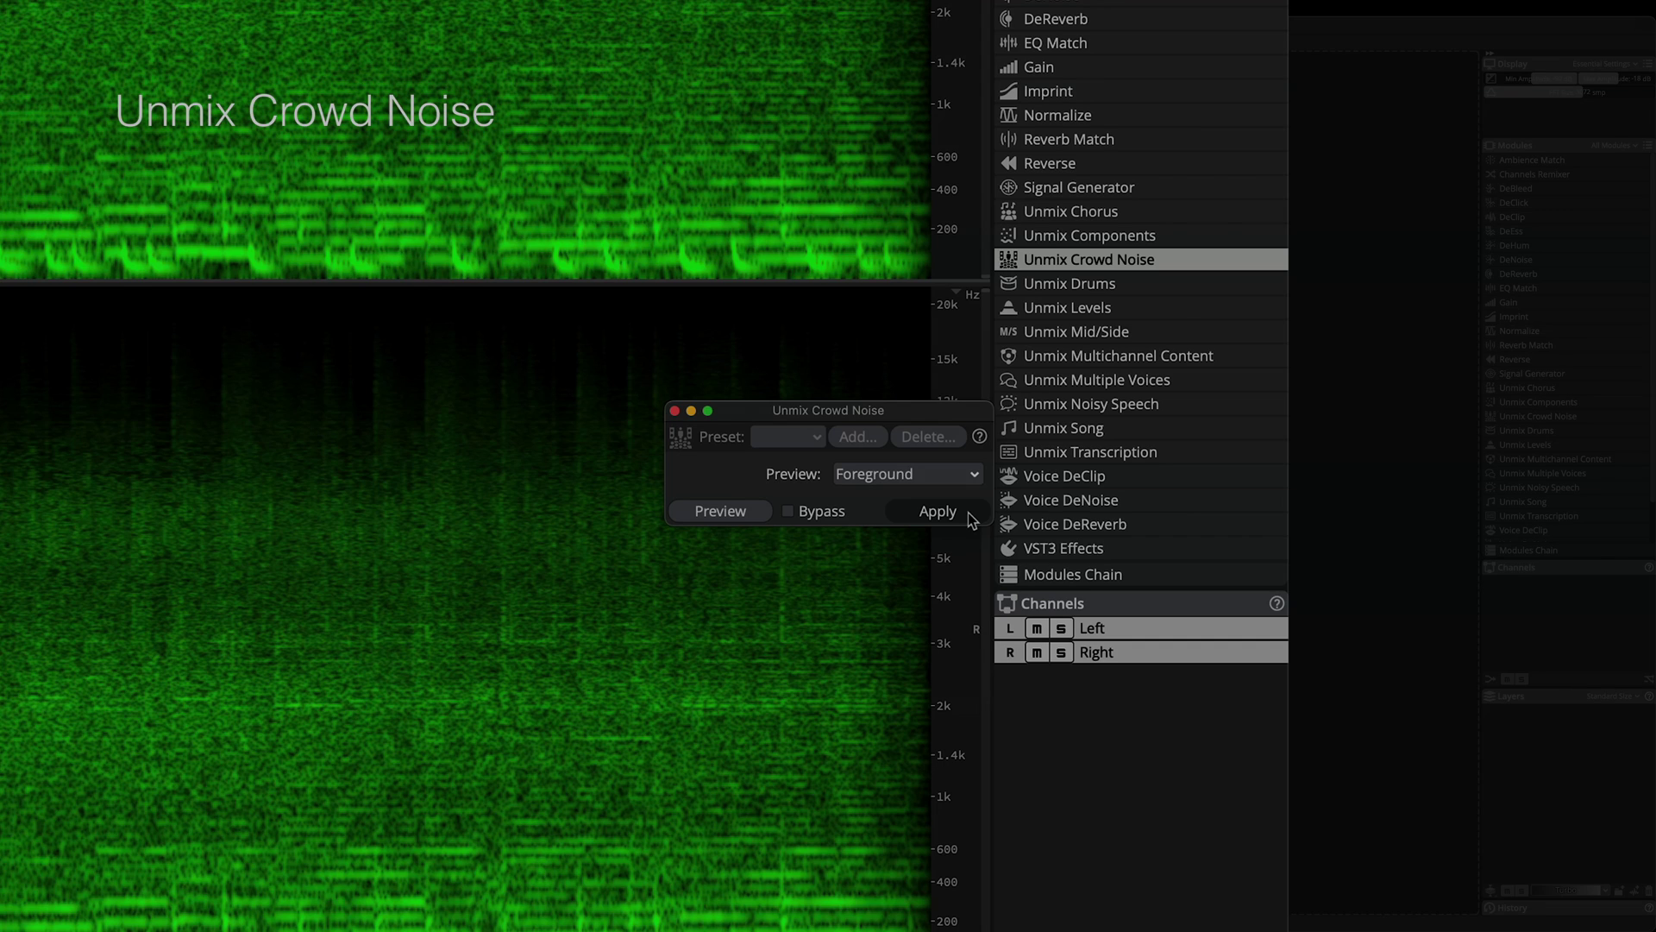
left_click(937, 511)
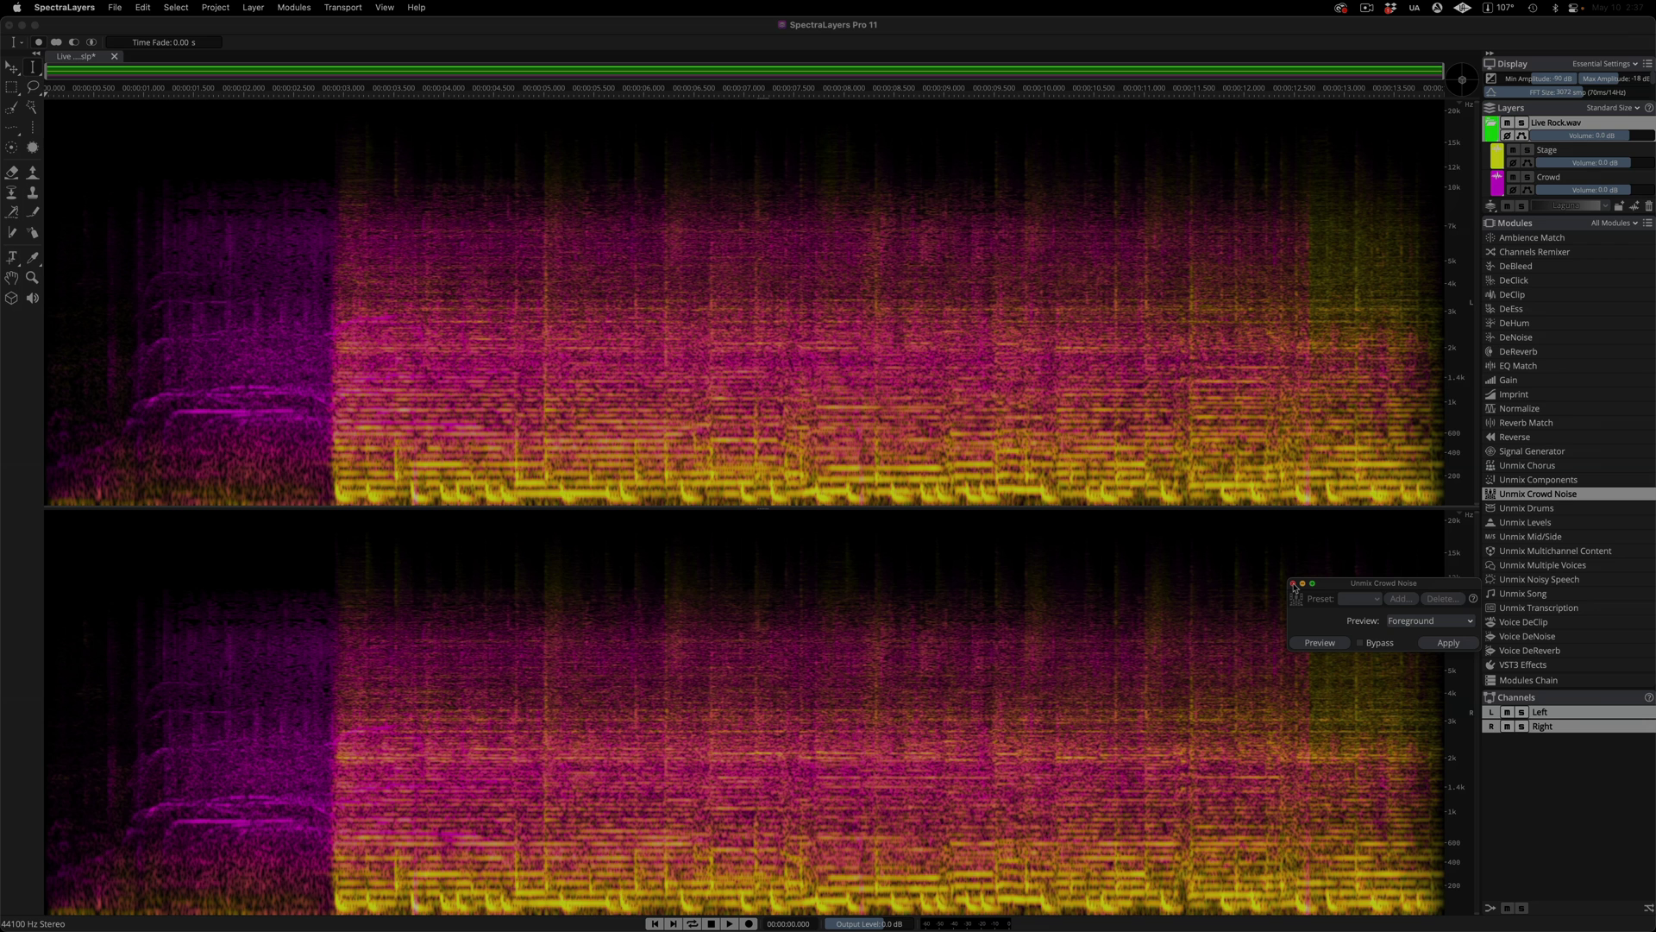
left_click(1293, 584)
Step: Solo the Stage layer and play it back, then solo the Crowd layer instead
left_click(1528, 149)
key("space")
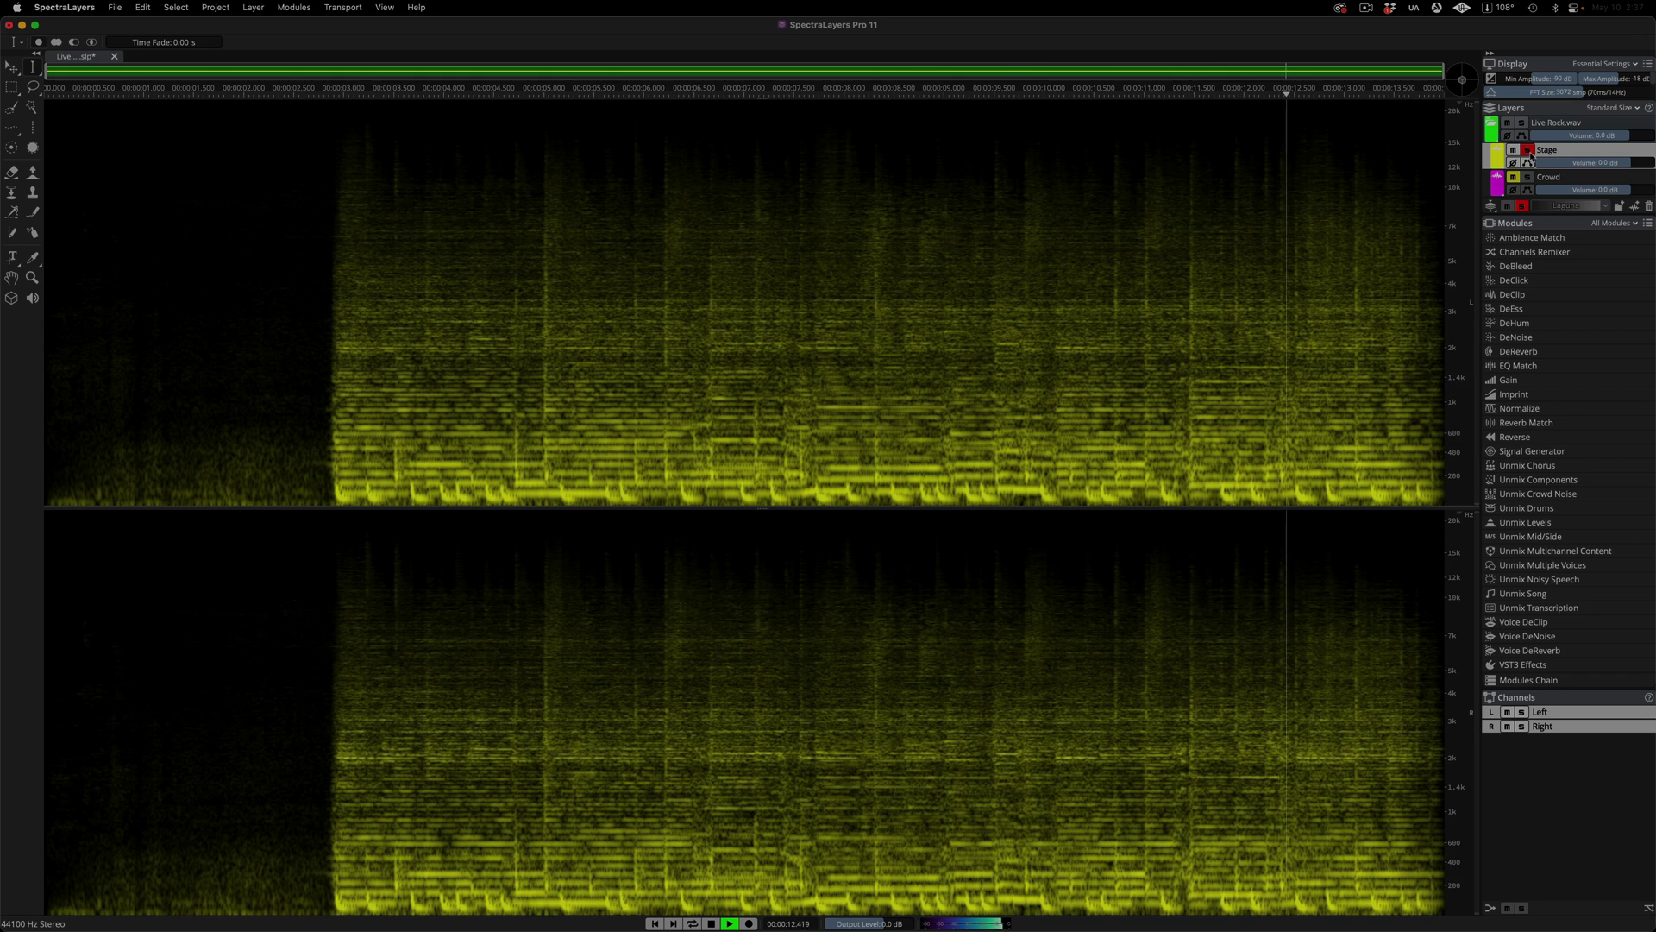
left_click(1528, 177)
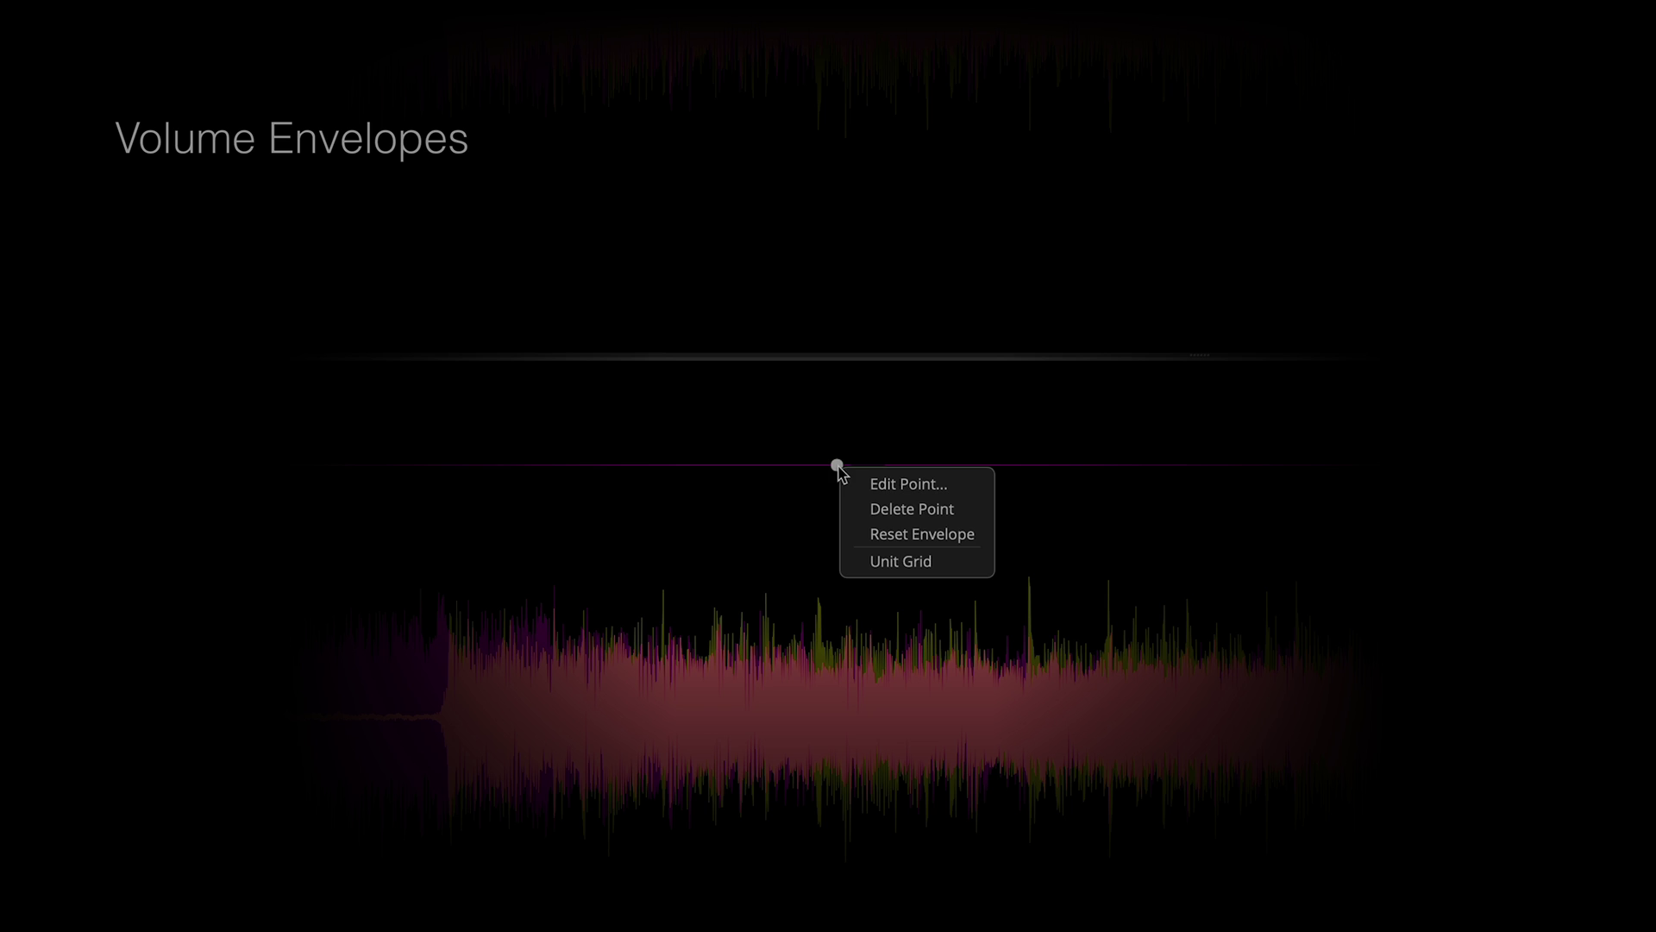
Step: Set the envelope point to 0.0 dB with Edit Point and turn on the unit grid
left_click(968, 489)
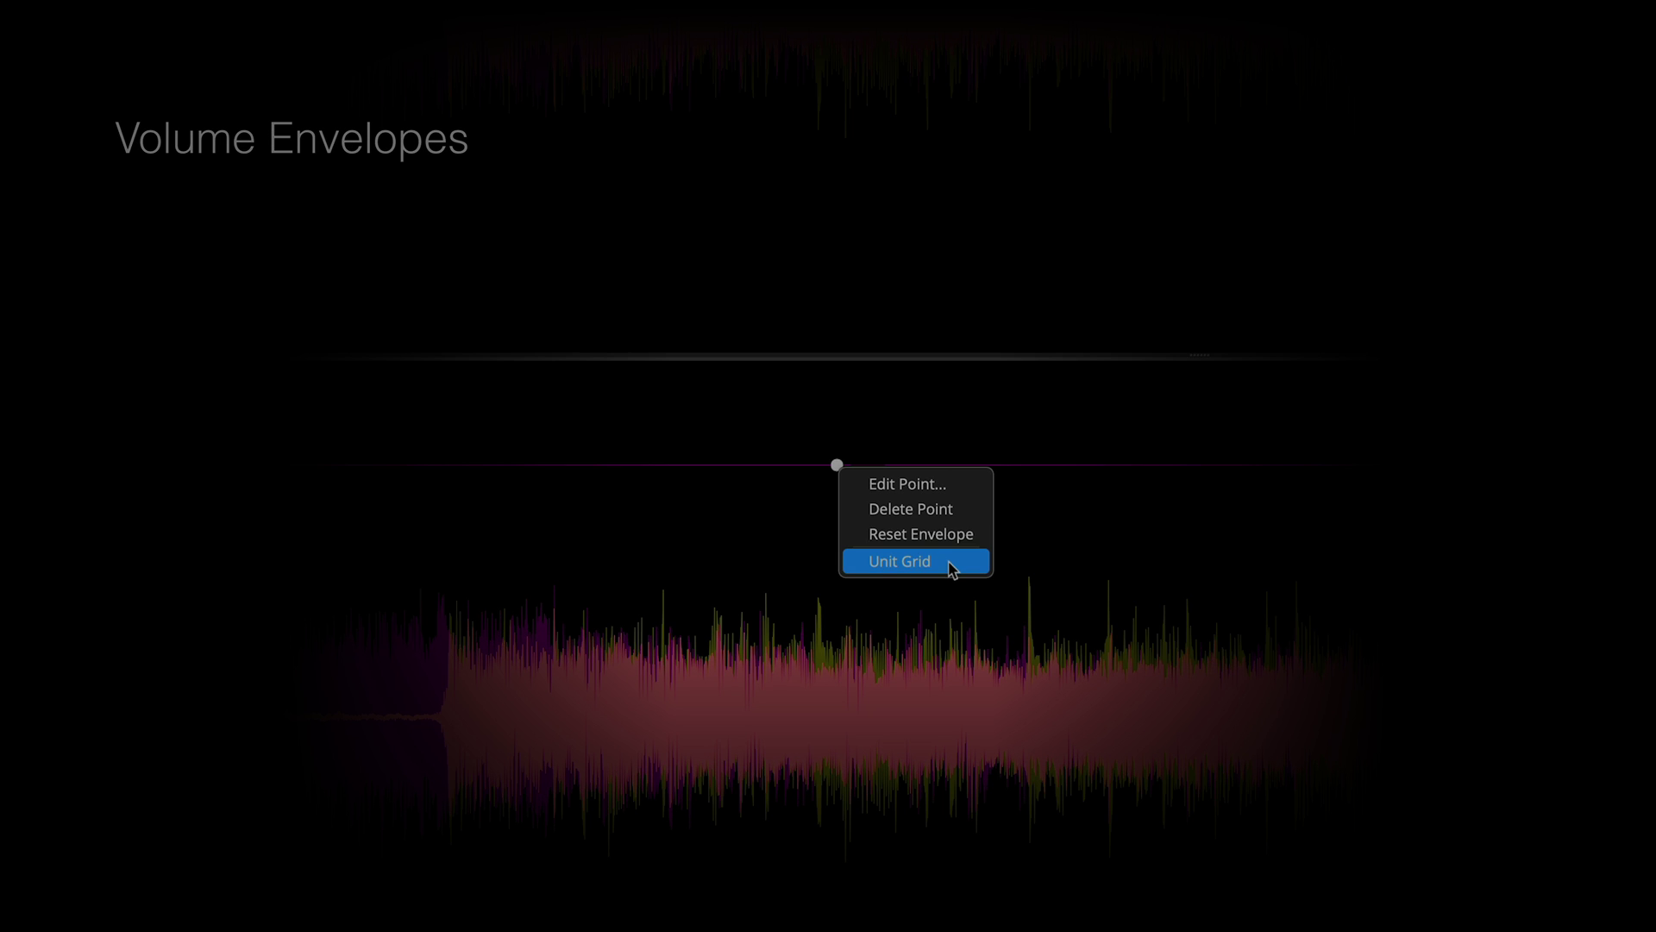
left_click(950, 565)
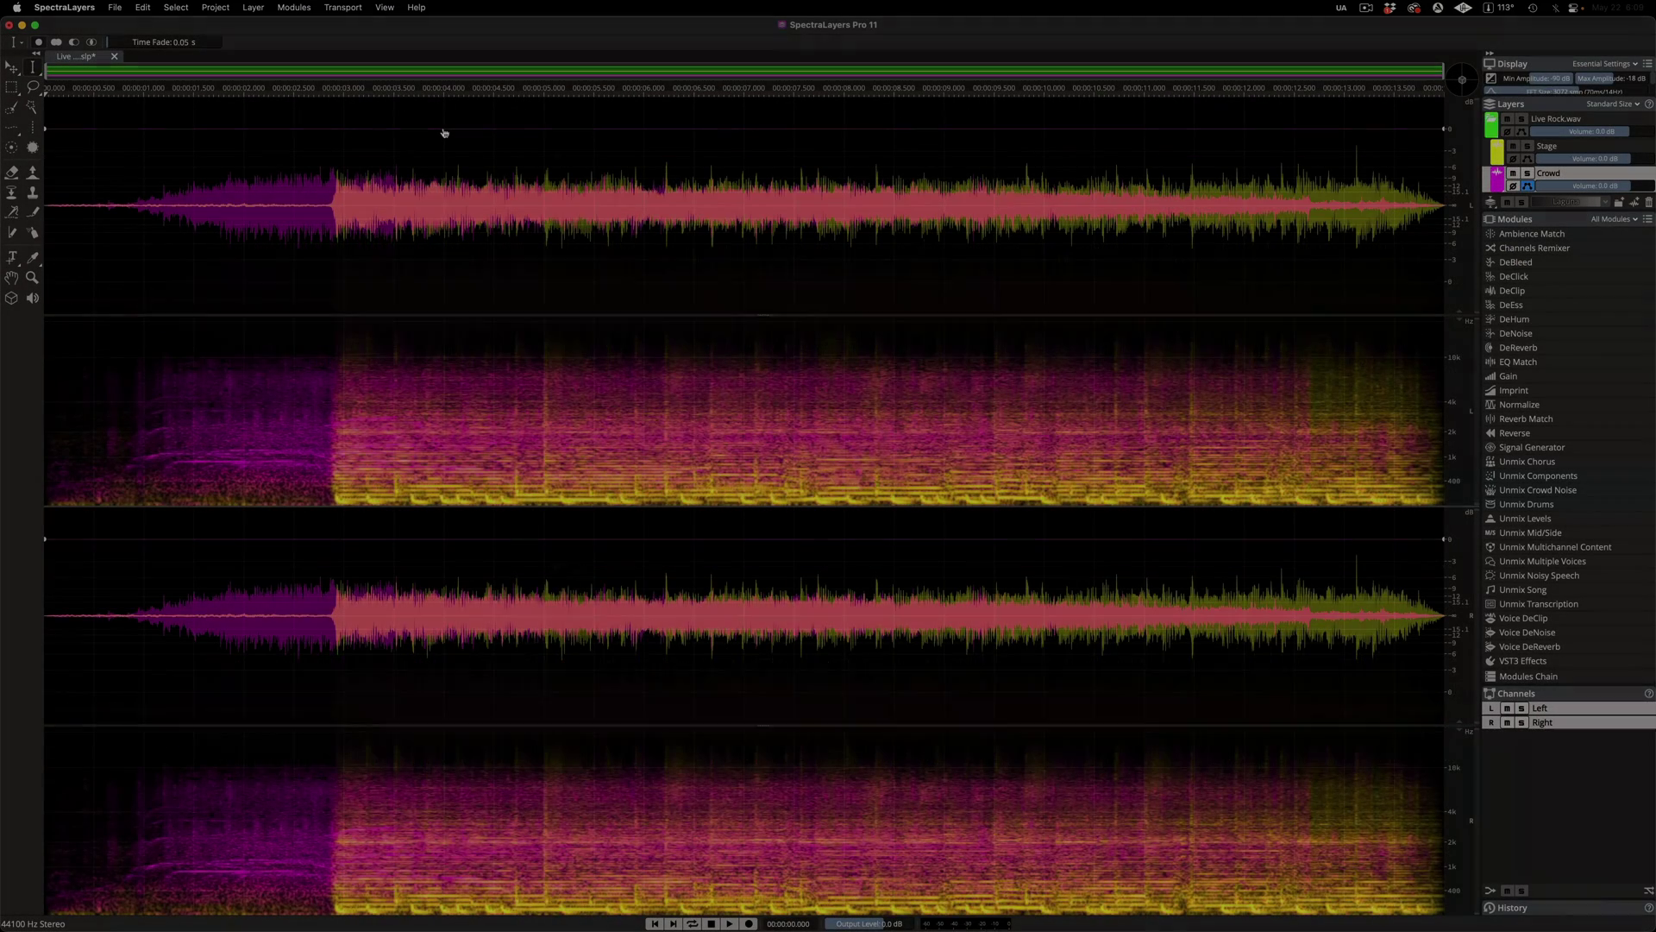
Step: Add an envelope point and lower the Crowd envelope's end to -9.5 dB, then solo Crowd and play the fade
left_click(443, 129)
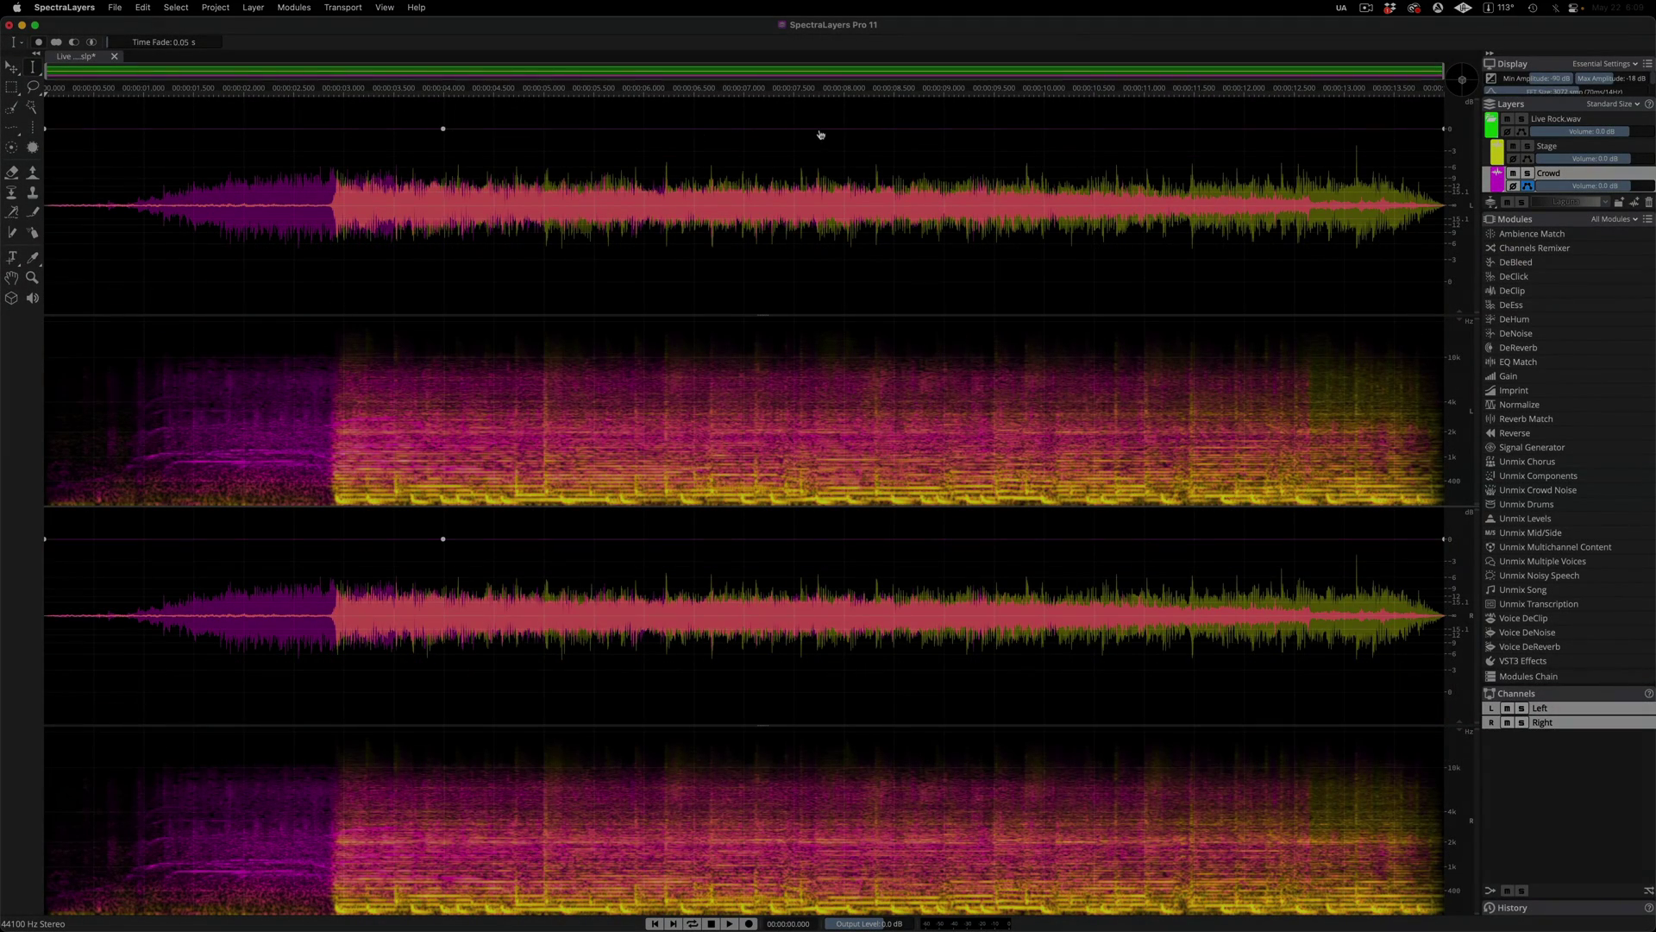
left_click_drag(820, 130, 833, 183)
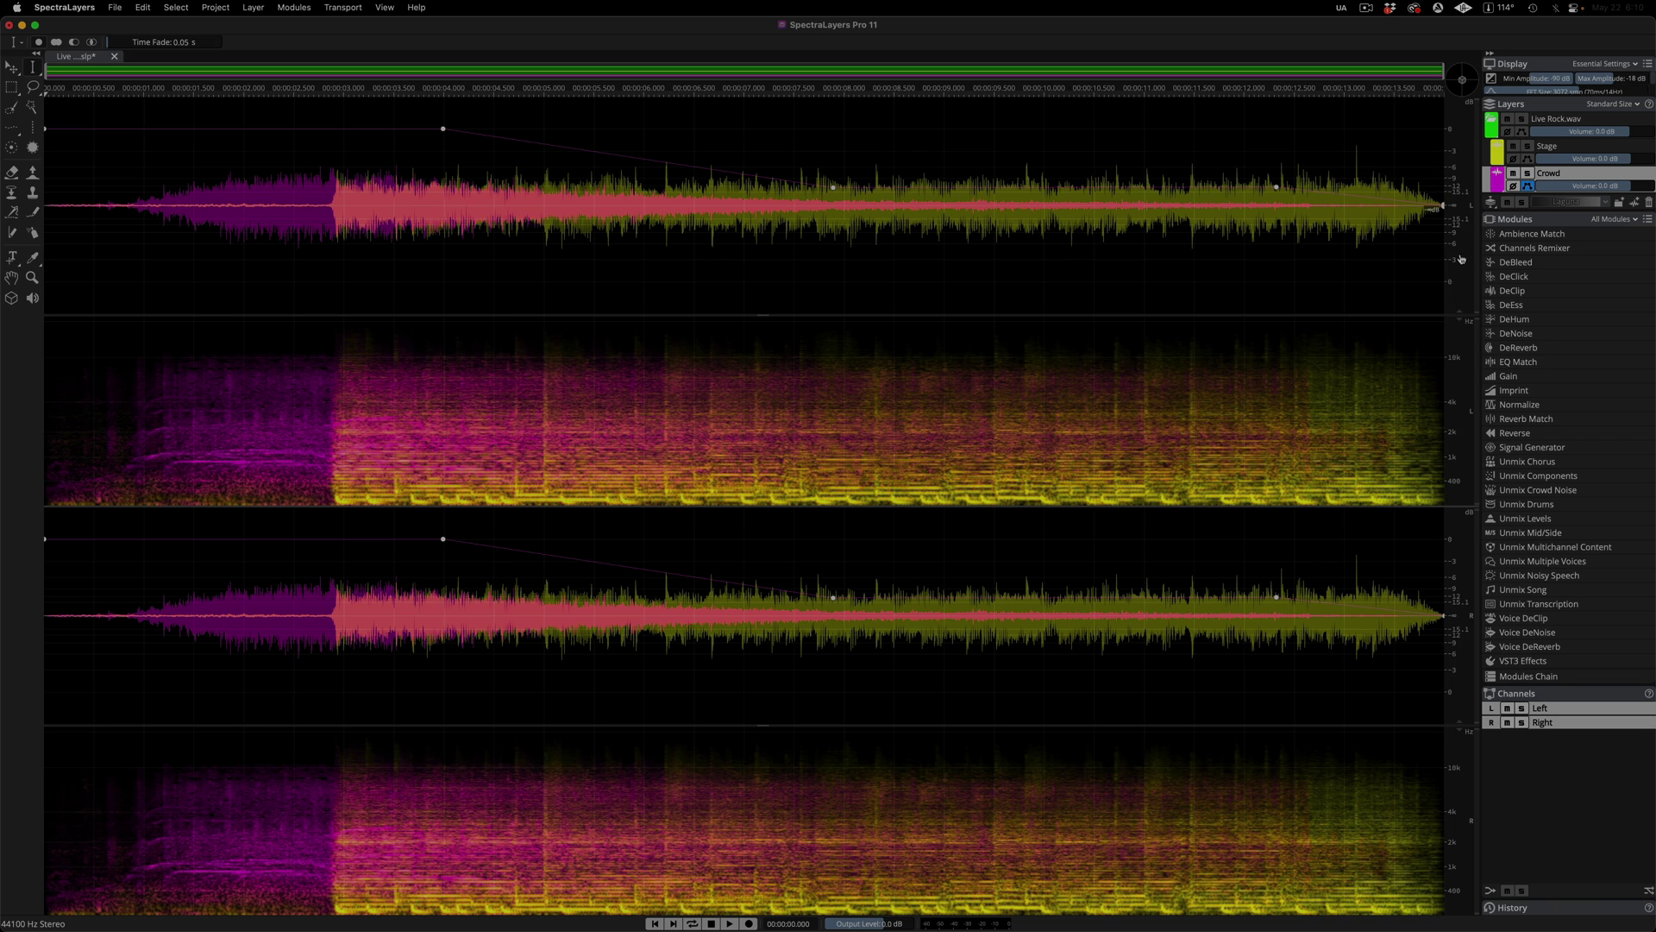
left_click(1527, 172)
key("space")
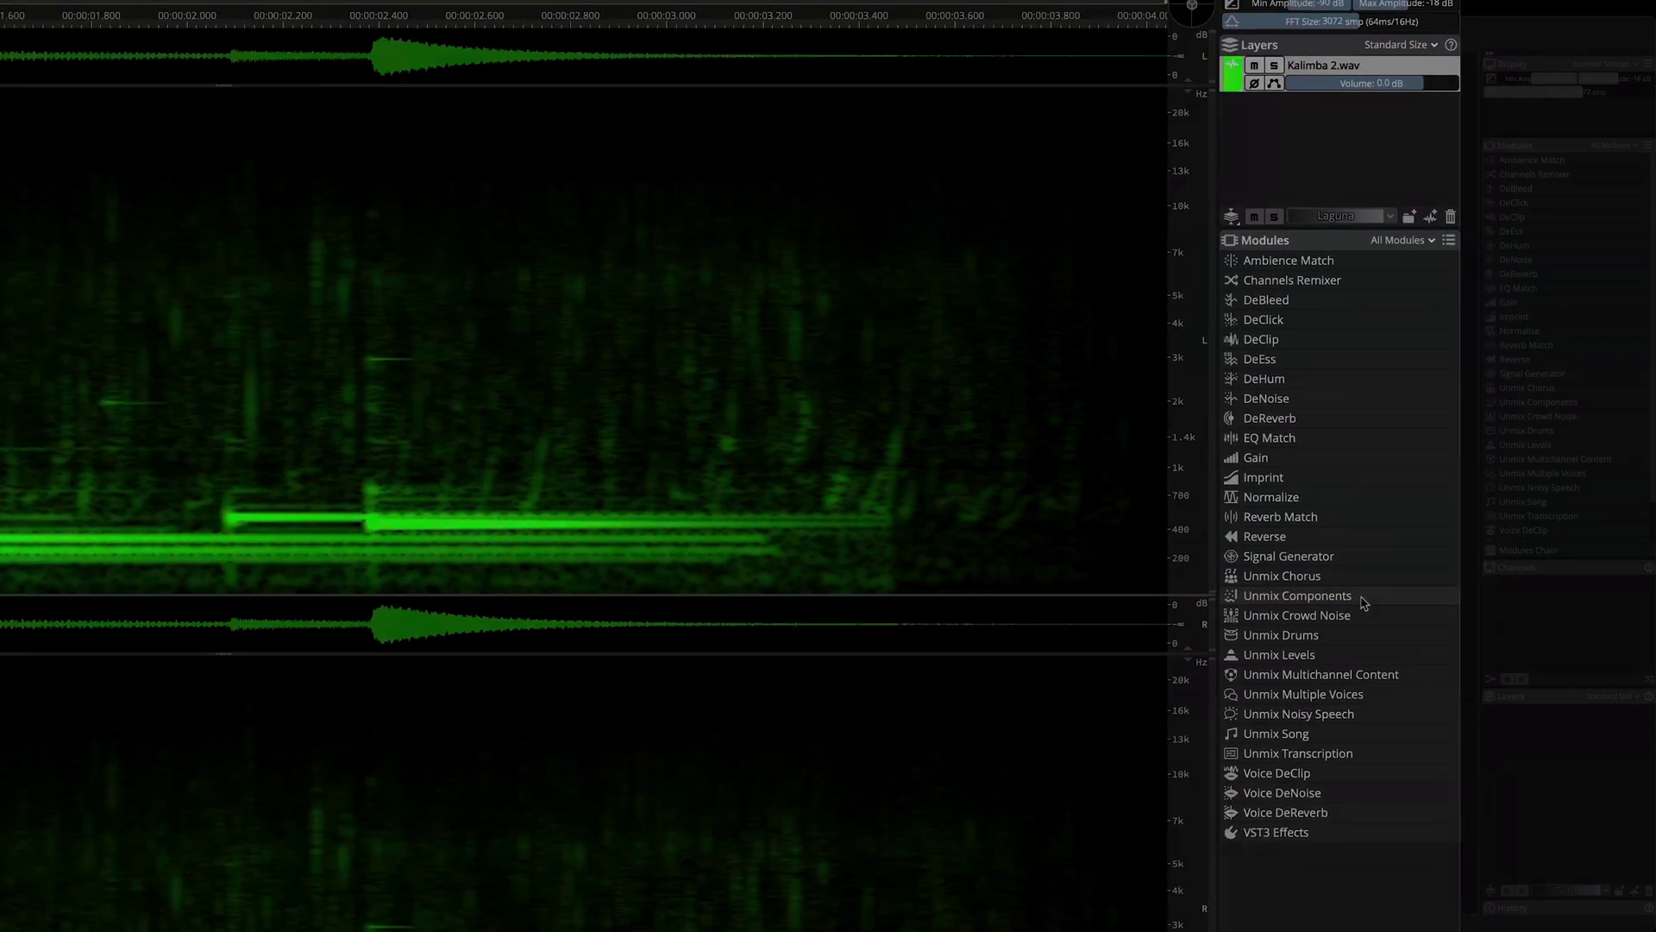
Step: Split Kalimba 2.wav into Tonal, Transient and Noise layers with Unmix Components
left_click(1586, 510)
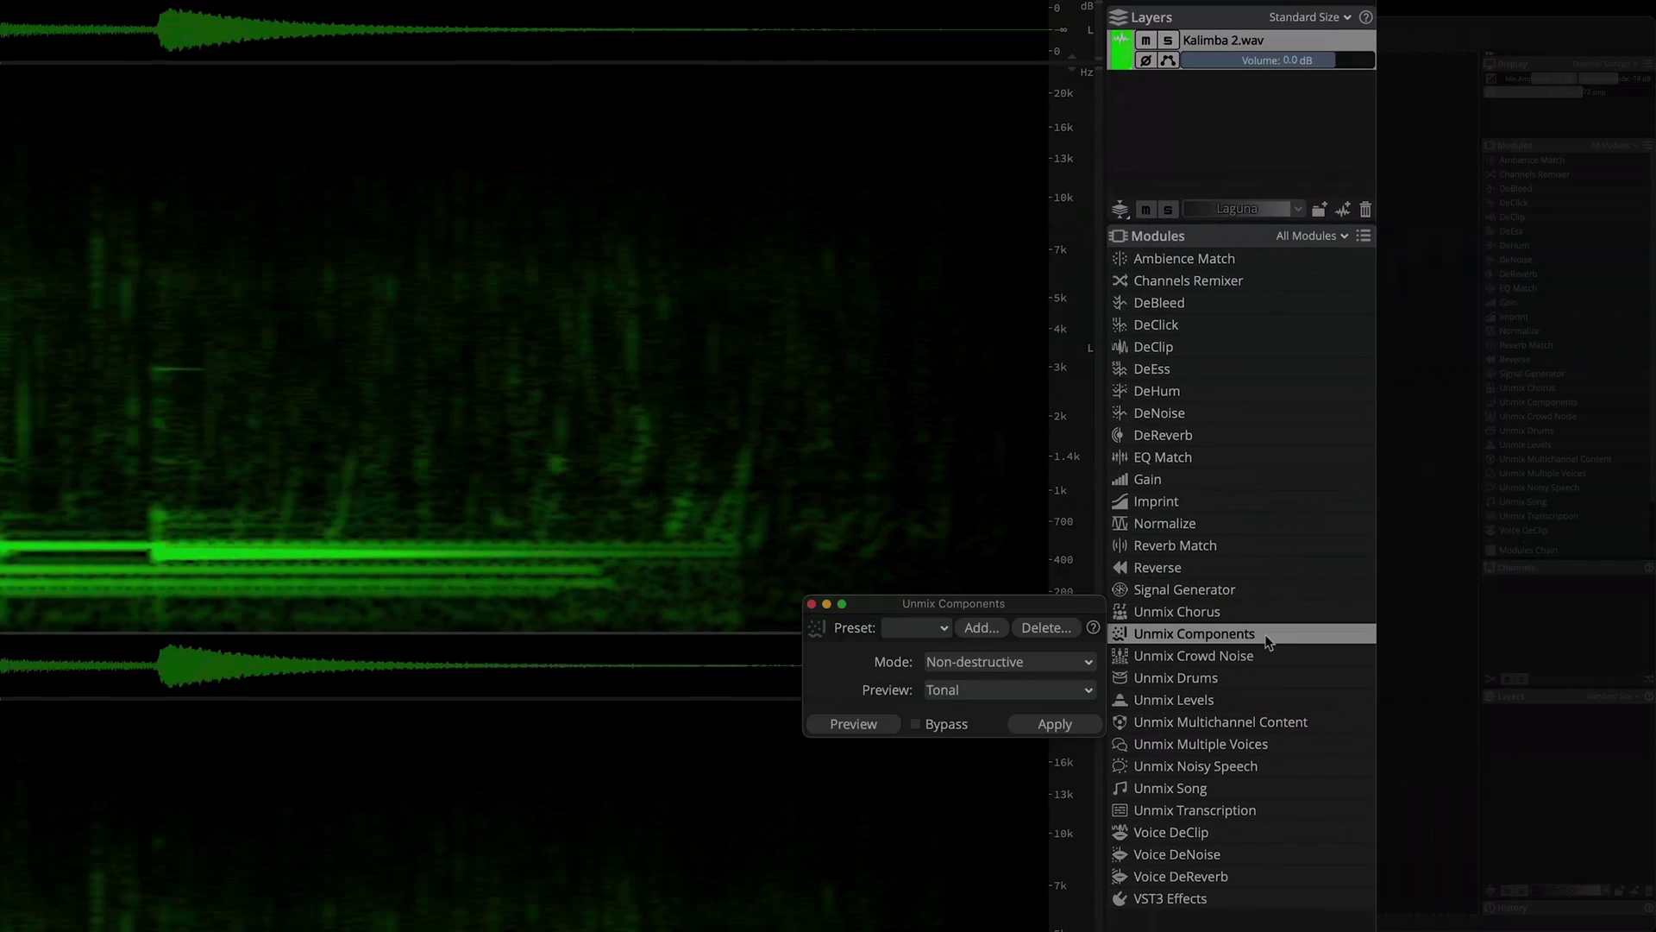
left_click(1083, 722)
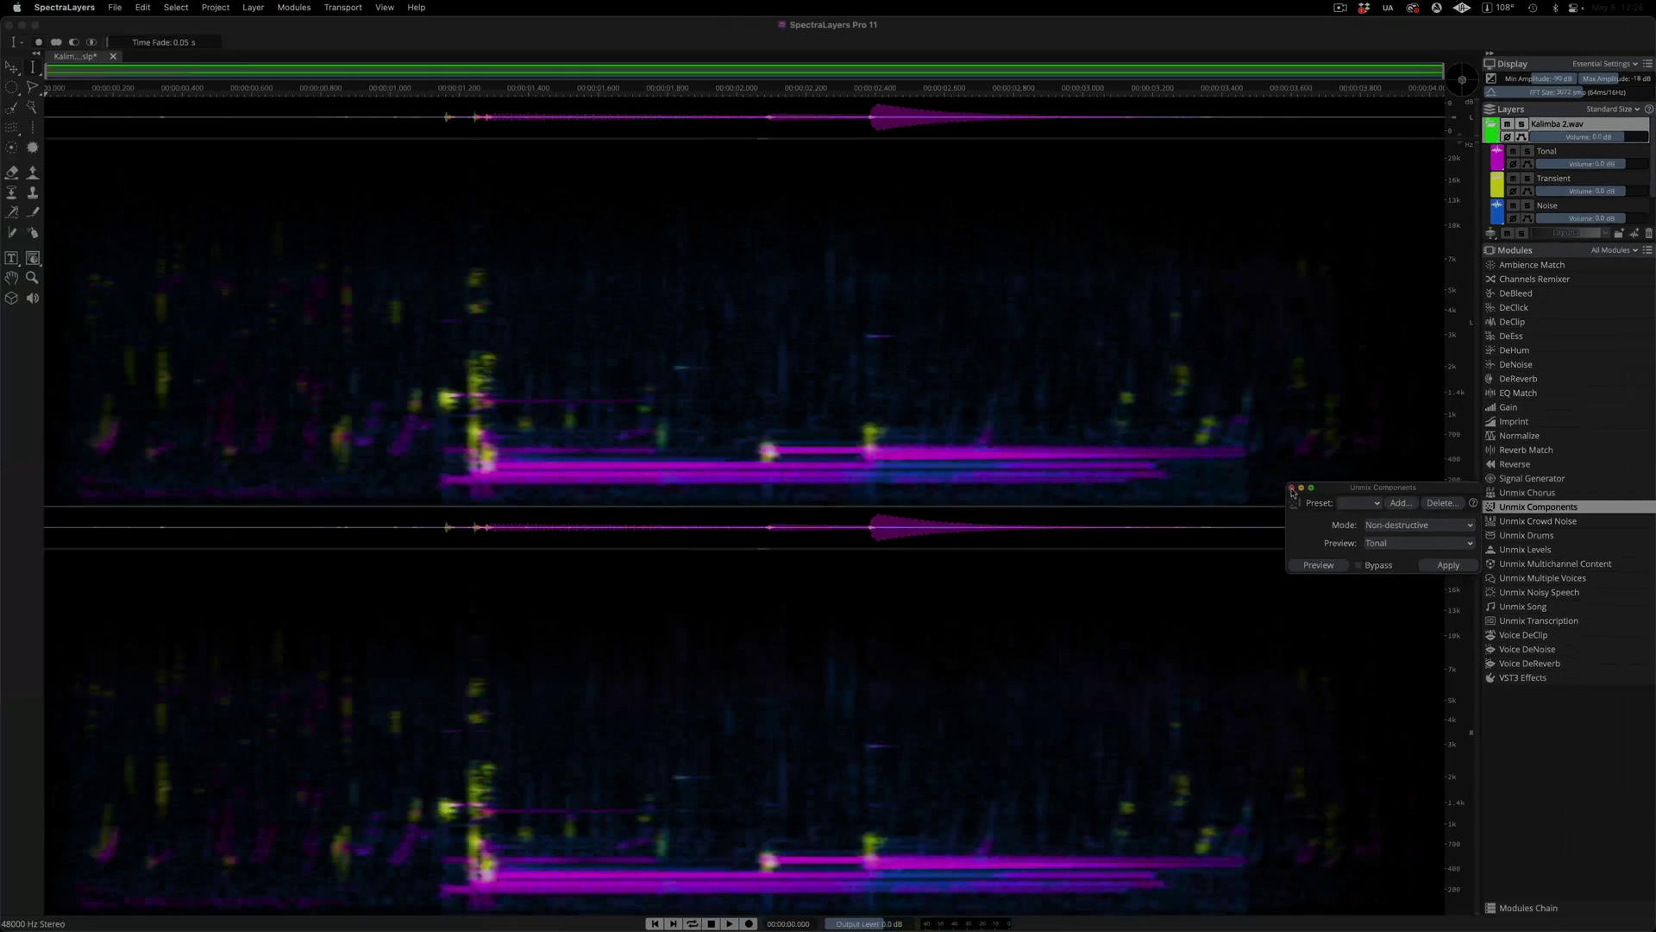
left_click(812, 604)
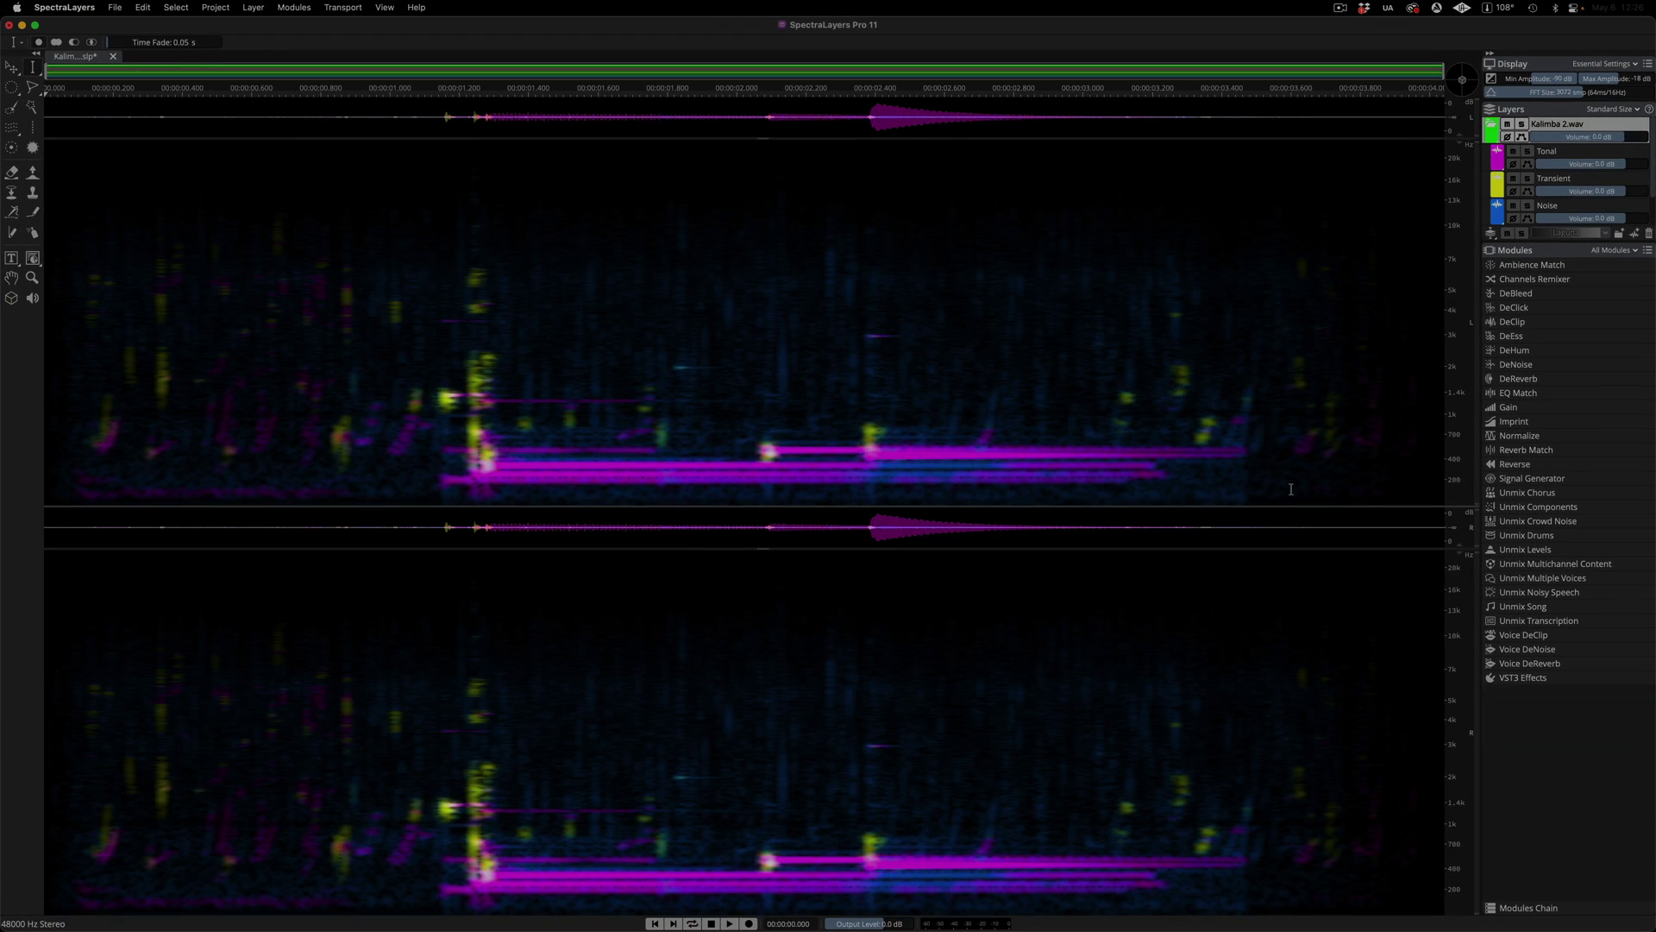
Step: Solo the Tonal layer and play it, then solo the Transient layer instead
left_click(1527, 151)
key("space")
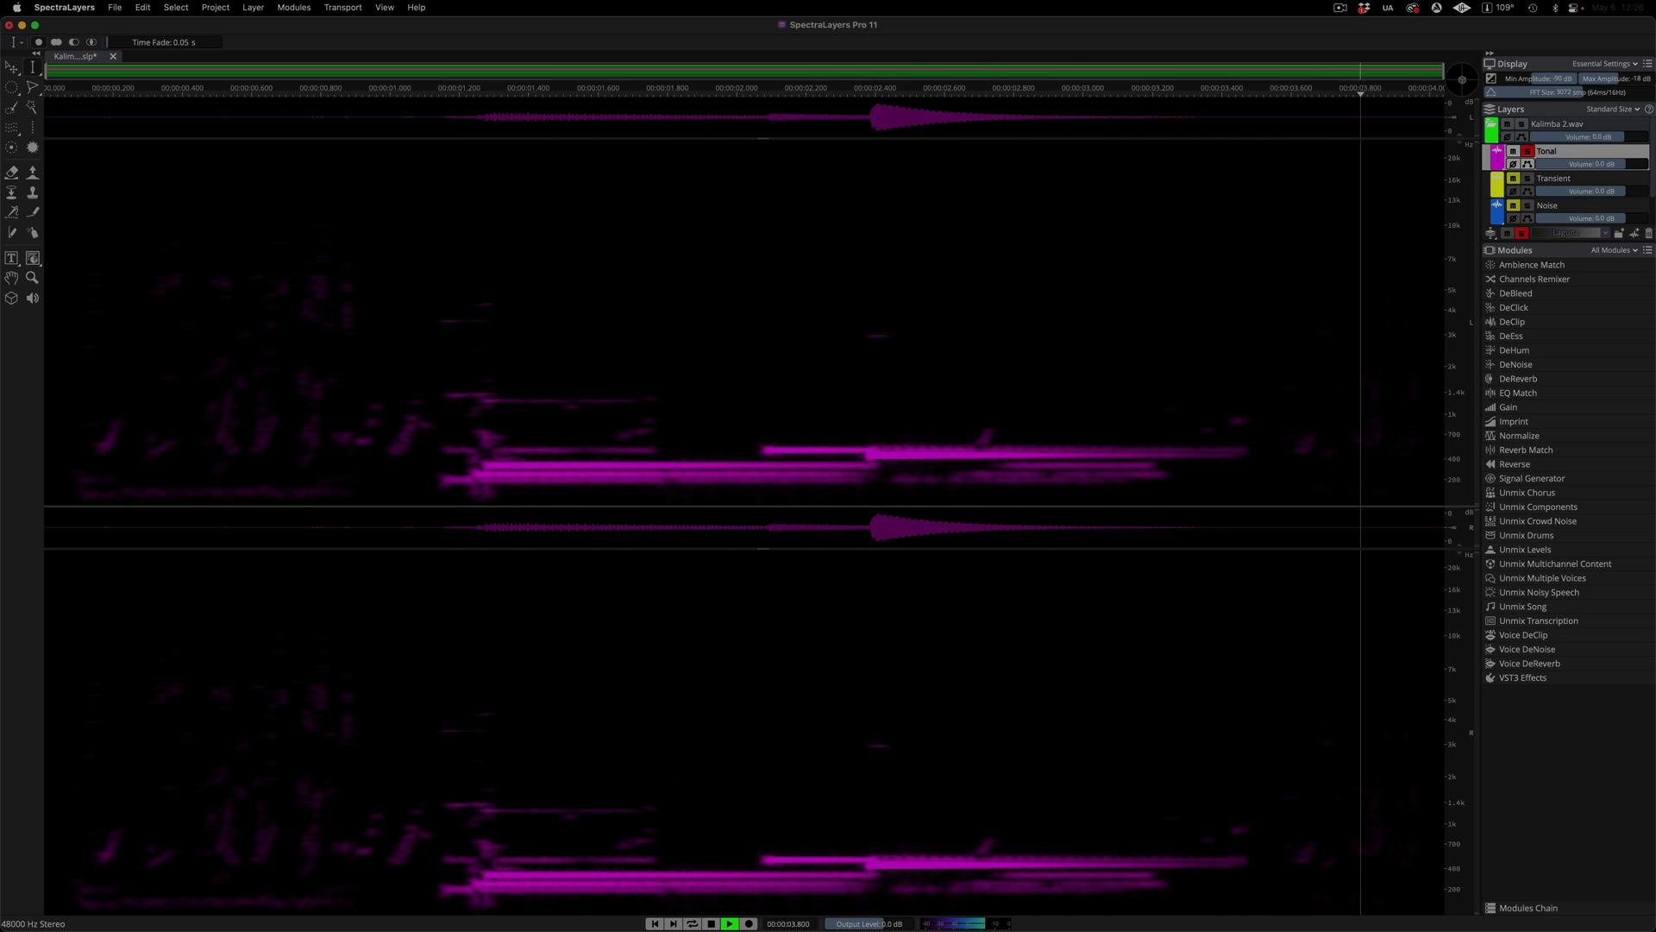
left_click(1527, 178)
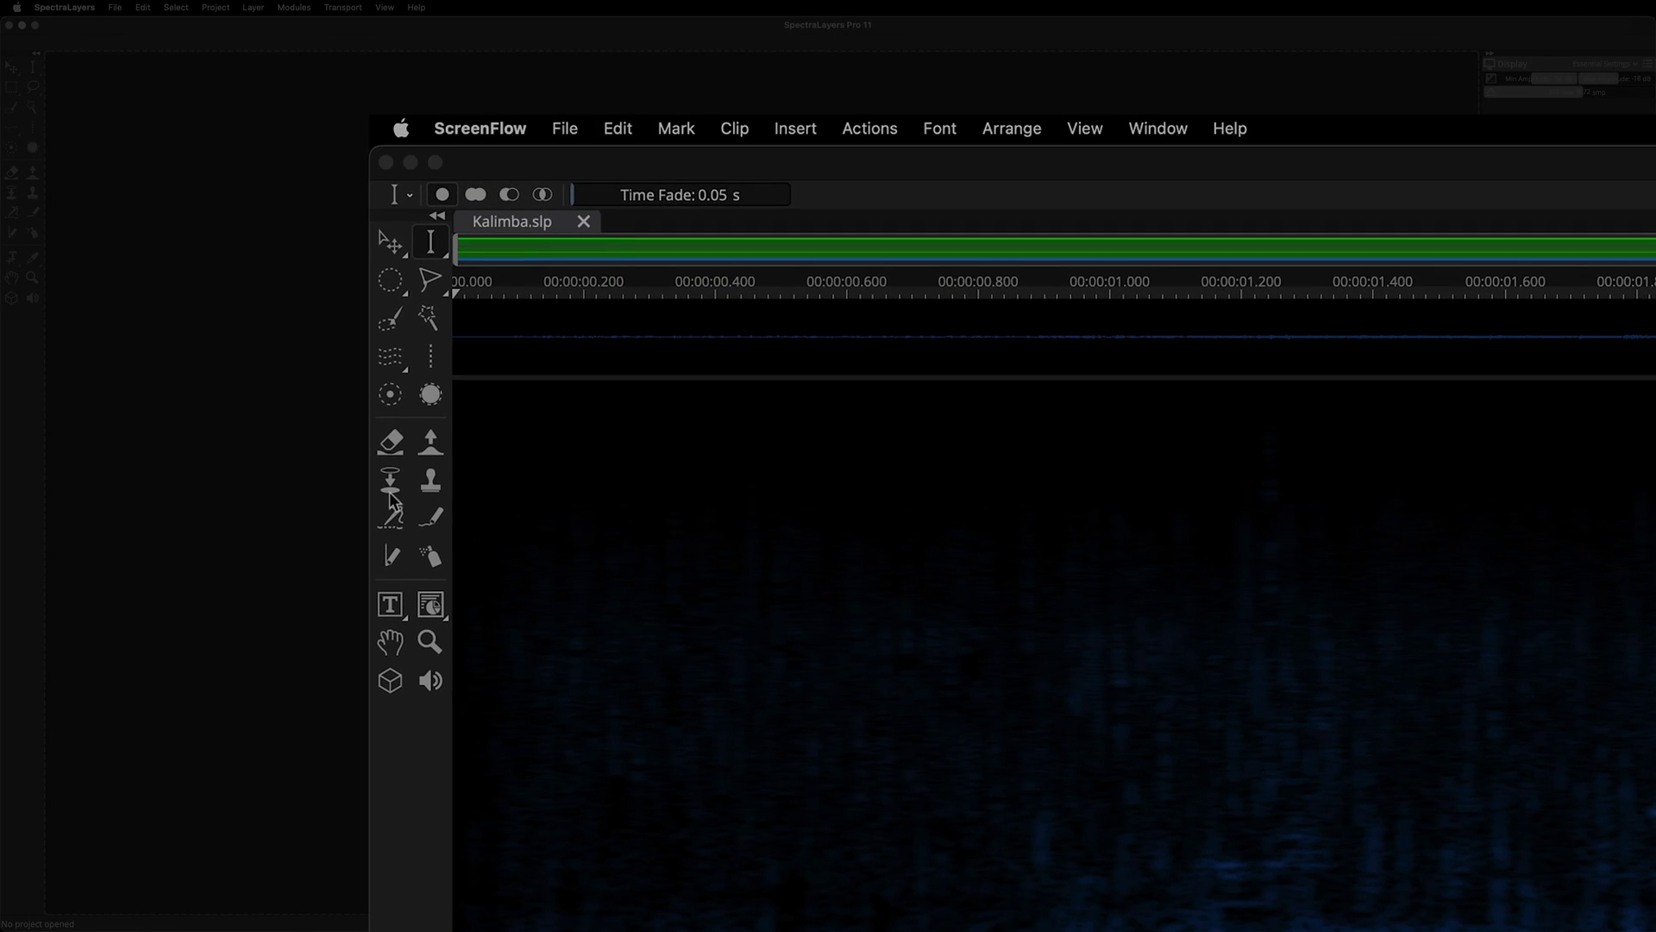
Step: Choose the Transfer tool and set its Target to the Tonal layer
left_click(390, 494)
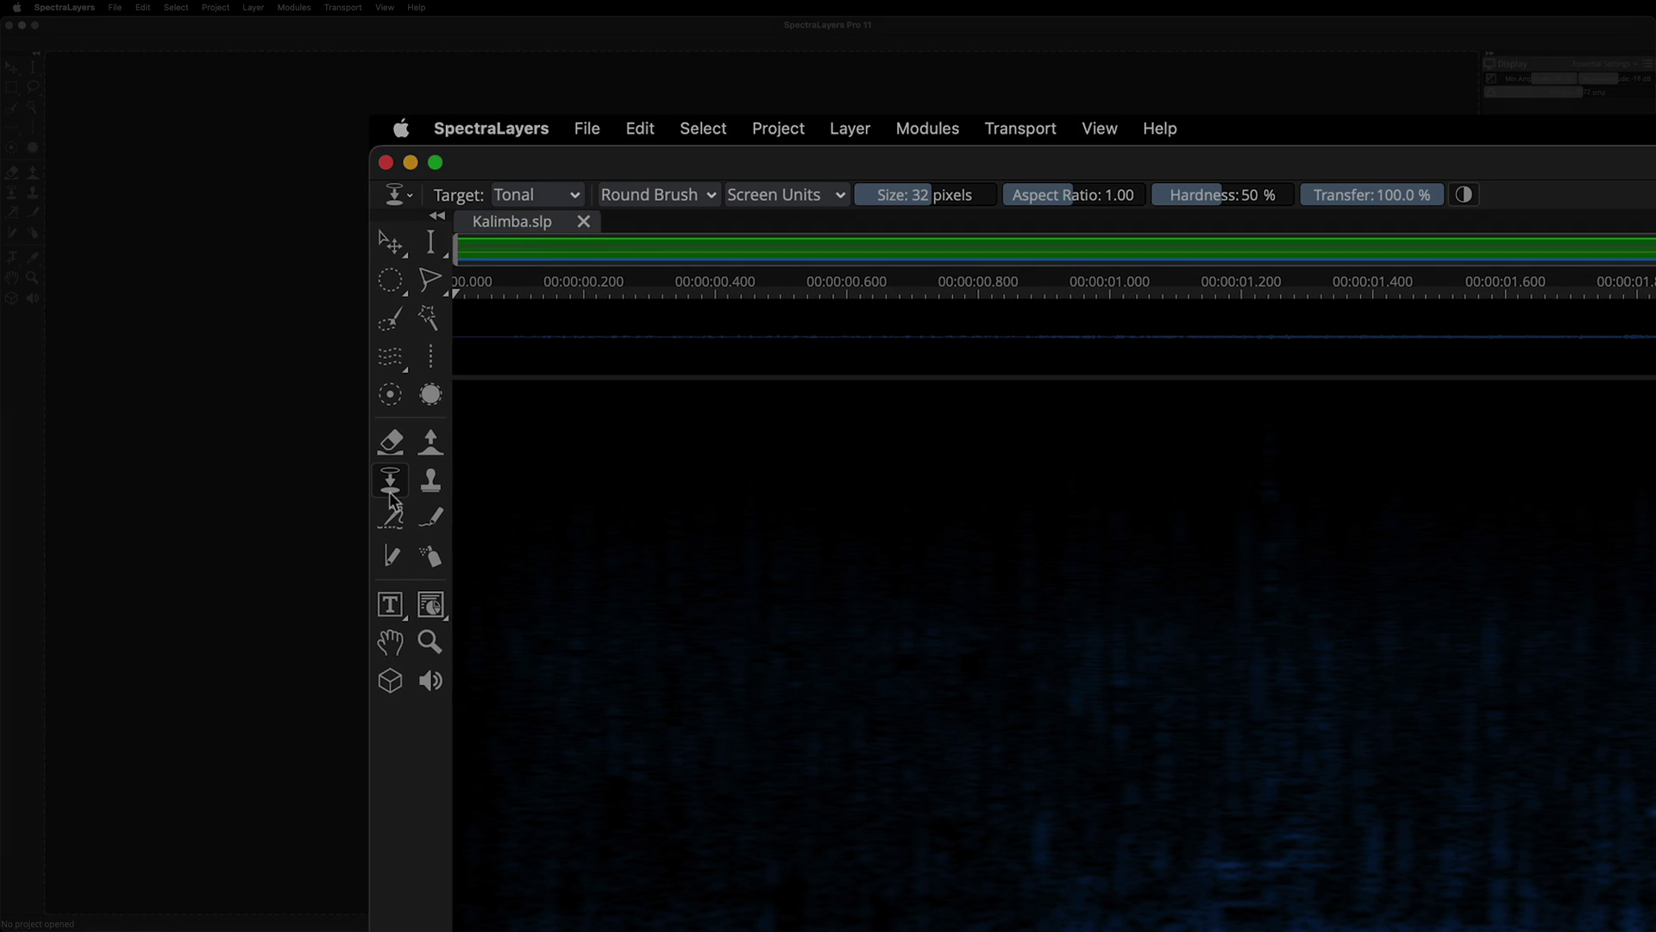
left_click(574, 194)
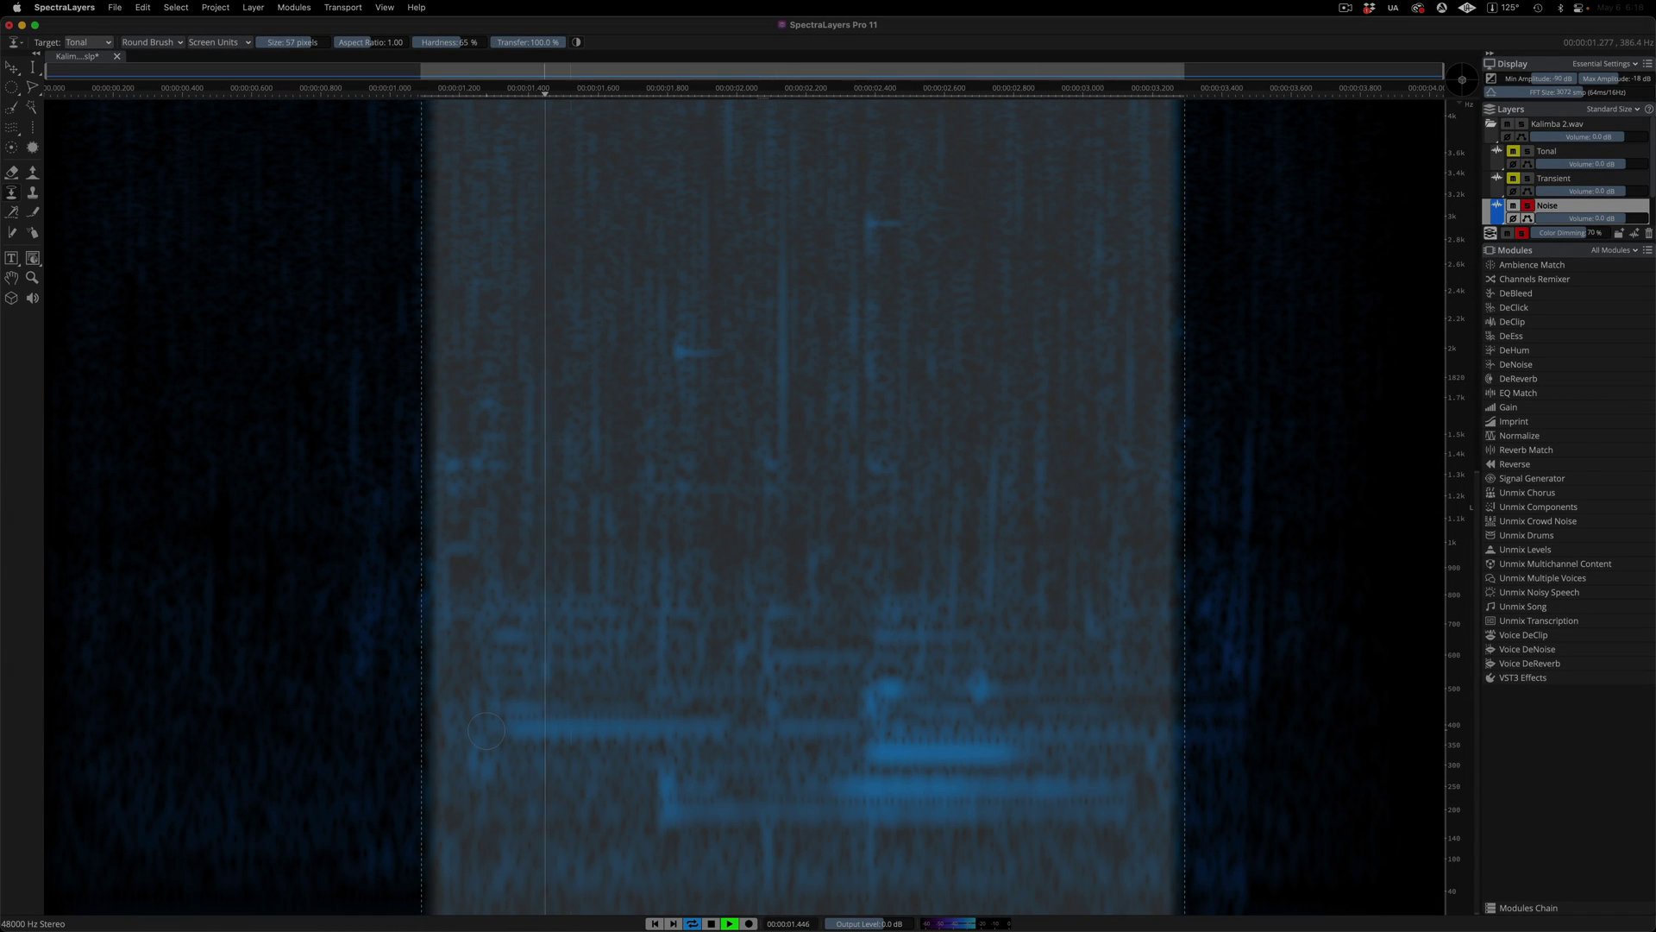
Step: Brush four bright low-frequency stripes out of the Noise layer into the Tonal layer
left_click_drag(486, 731, 728, 732)
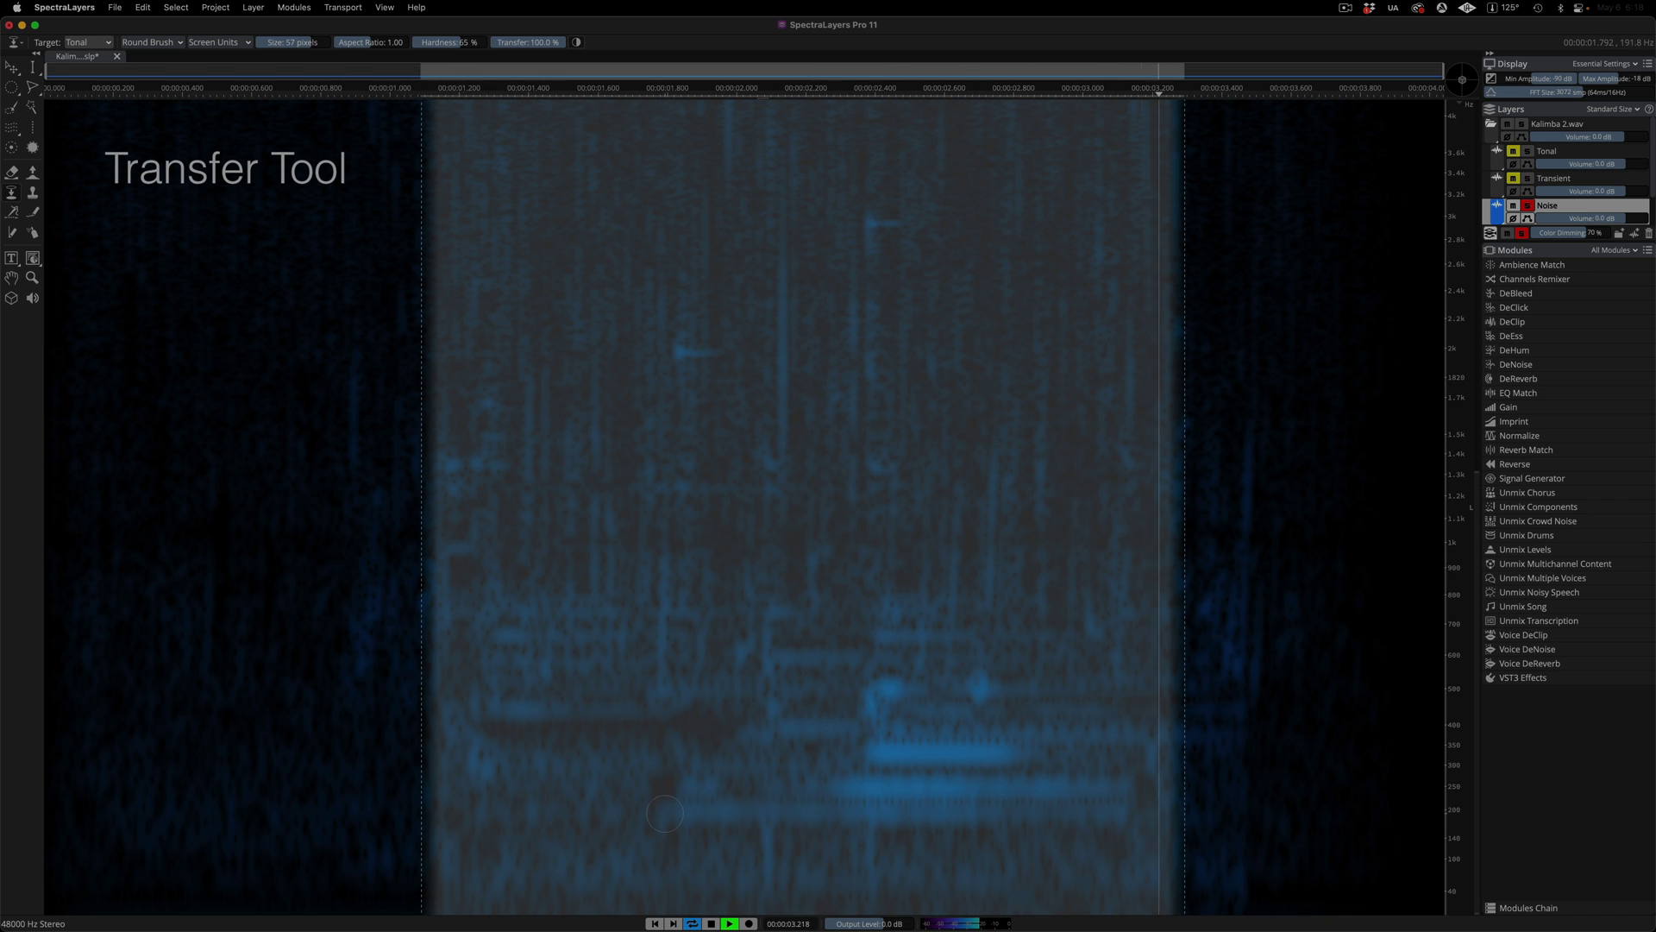
left_click_drag(647, 811, 947, 813)
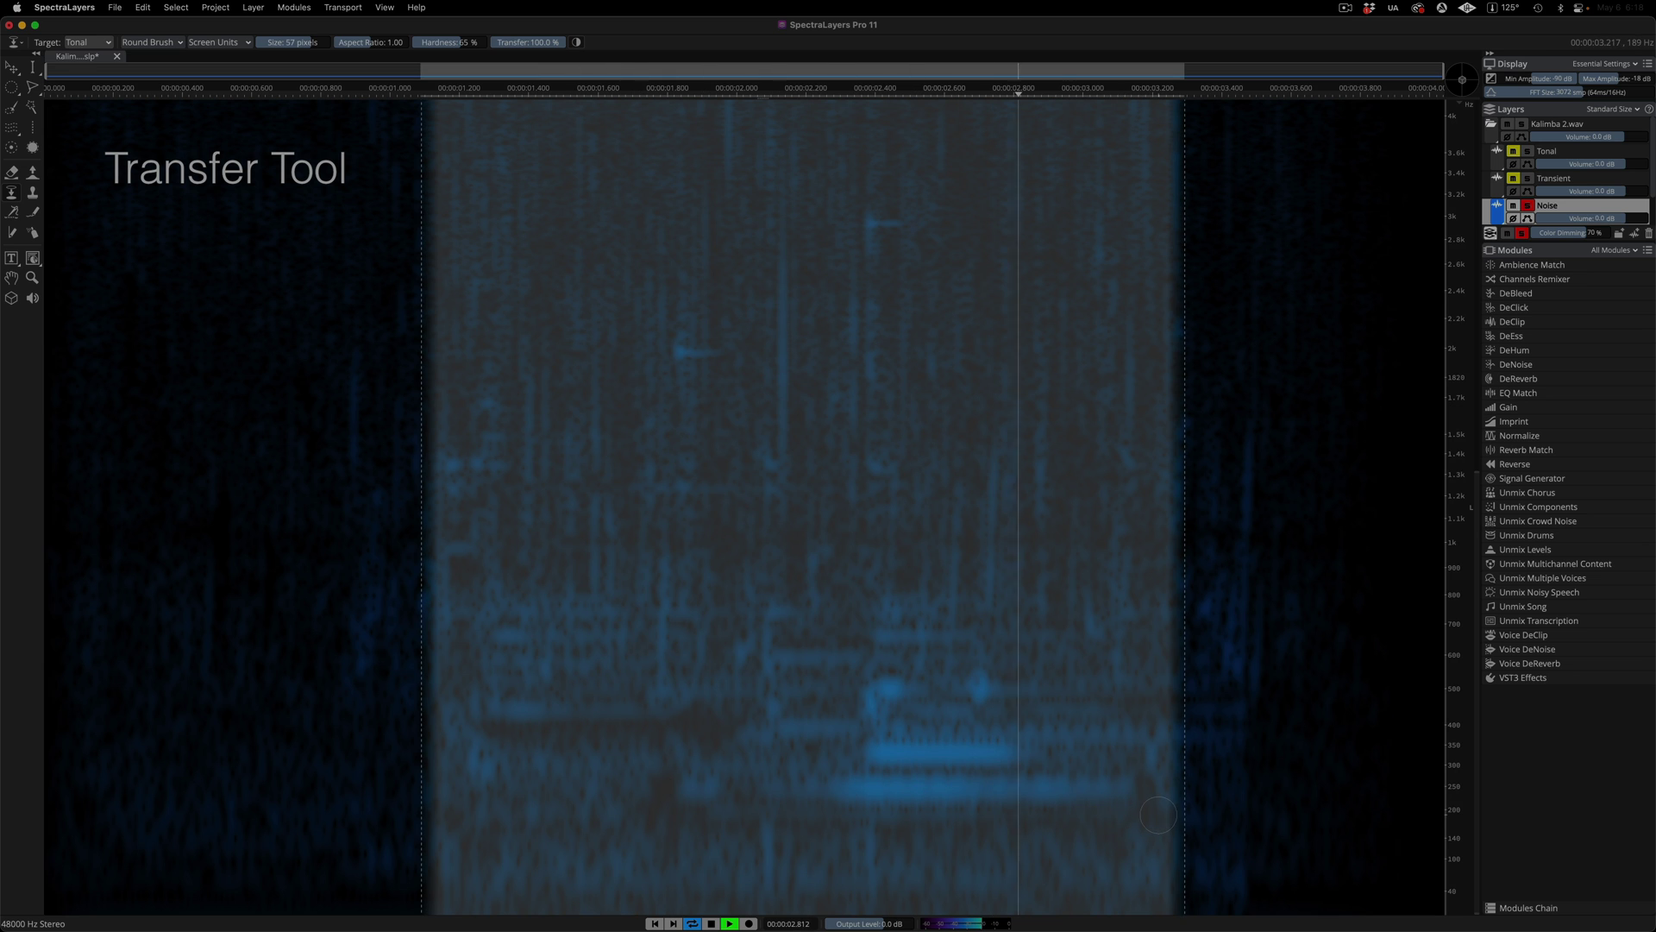
left_click_drag(757, 737, 1033, 762)
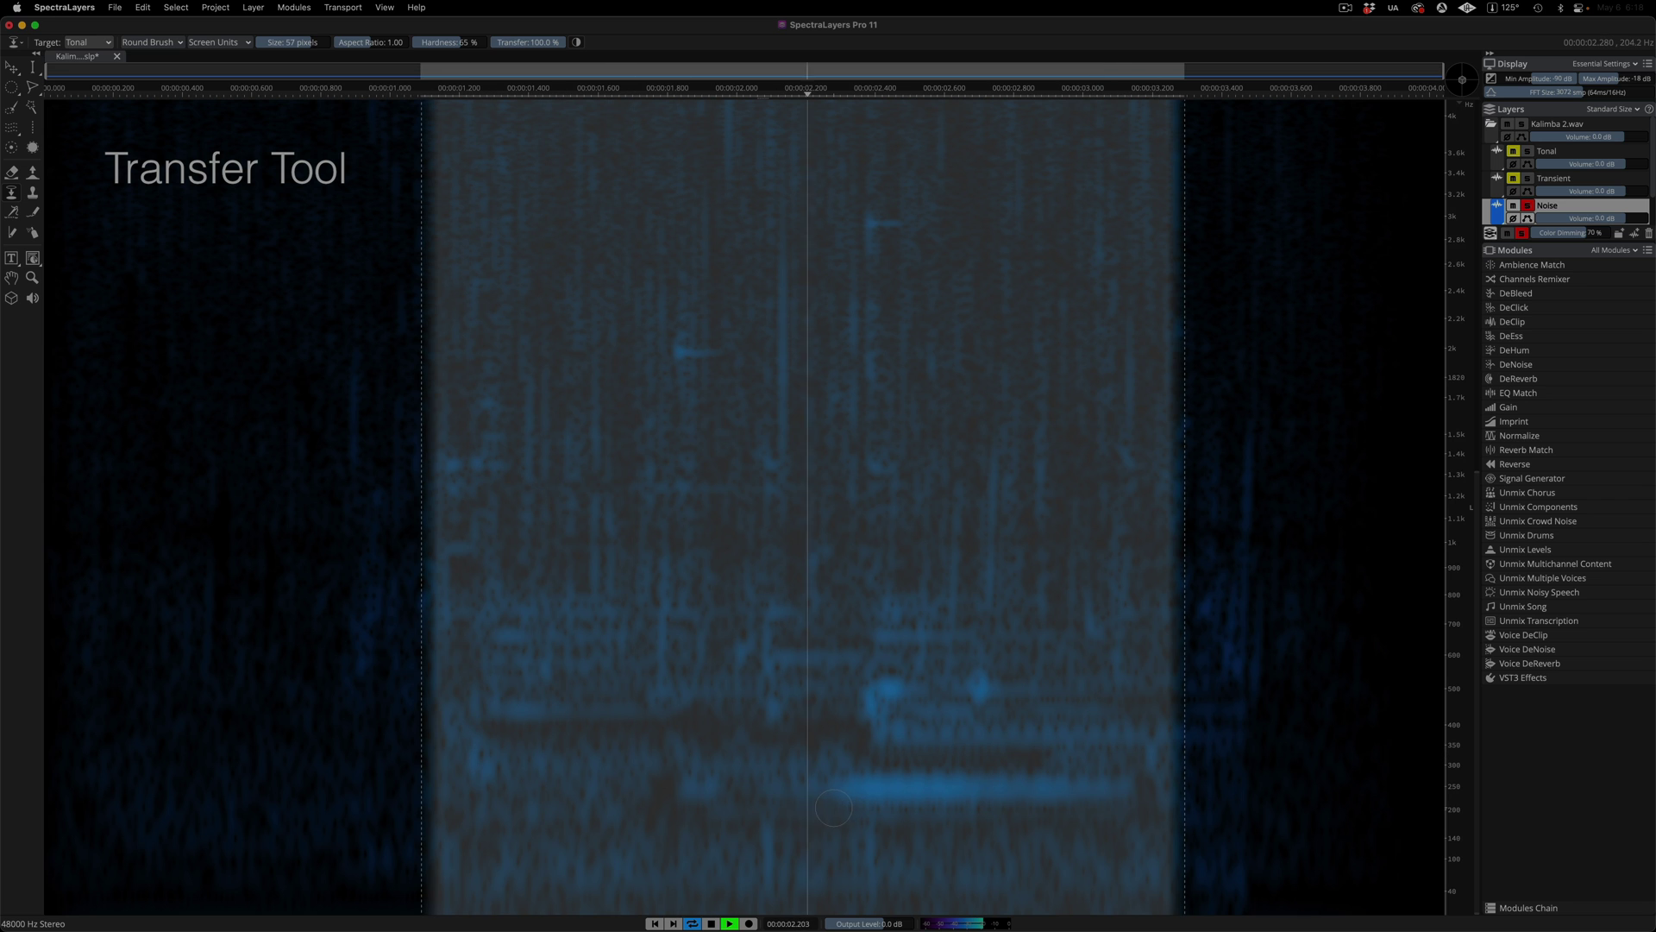
left_click_drag(835, 796, 1099, 791)
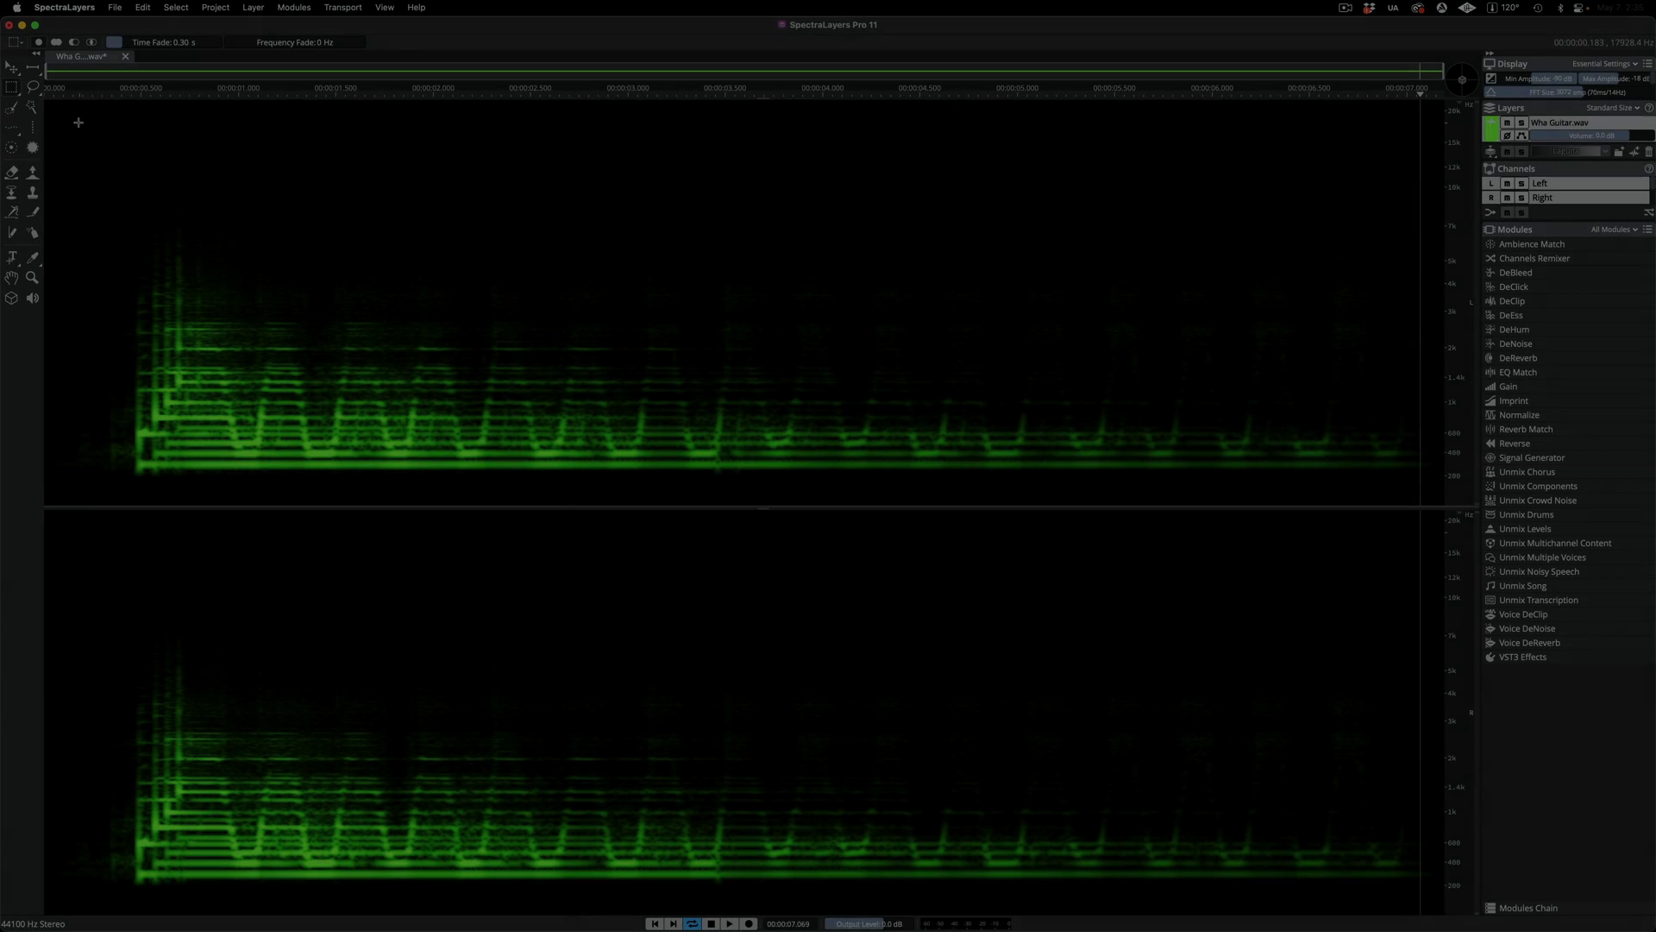
Step: Select a rectangle over the guitar notes with a 1.05 s time fade and 1057 Hz frequency fade
key("space")
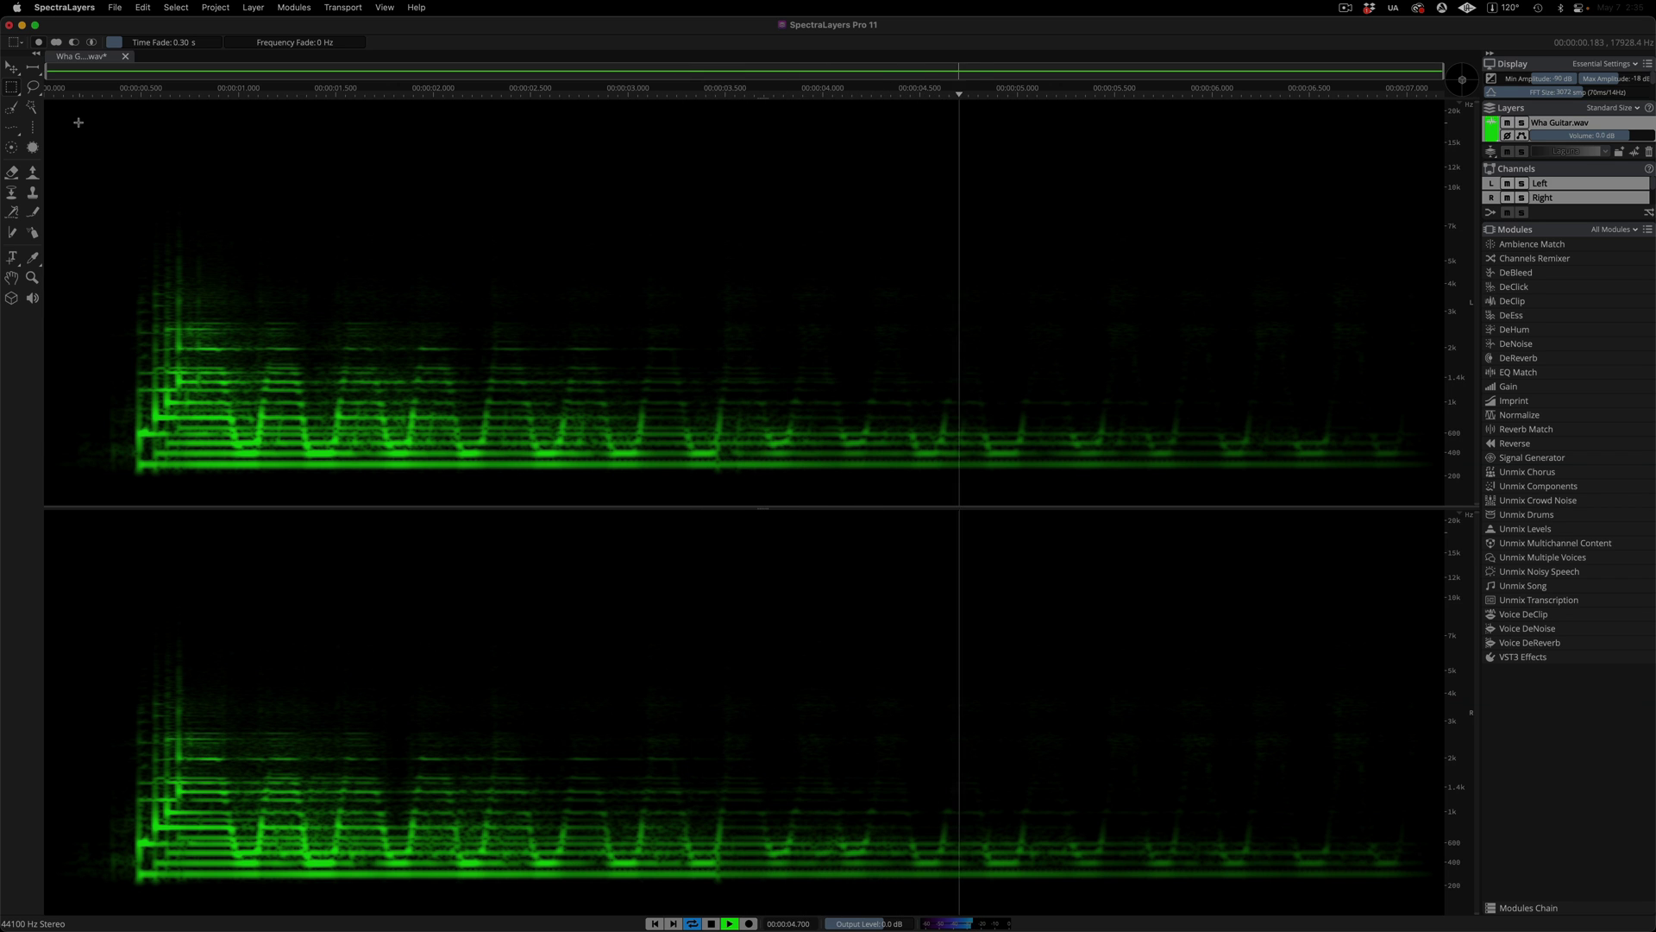
left_click_drag(79, 124, 1292, 492)
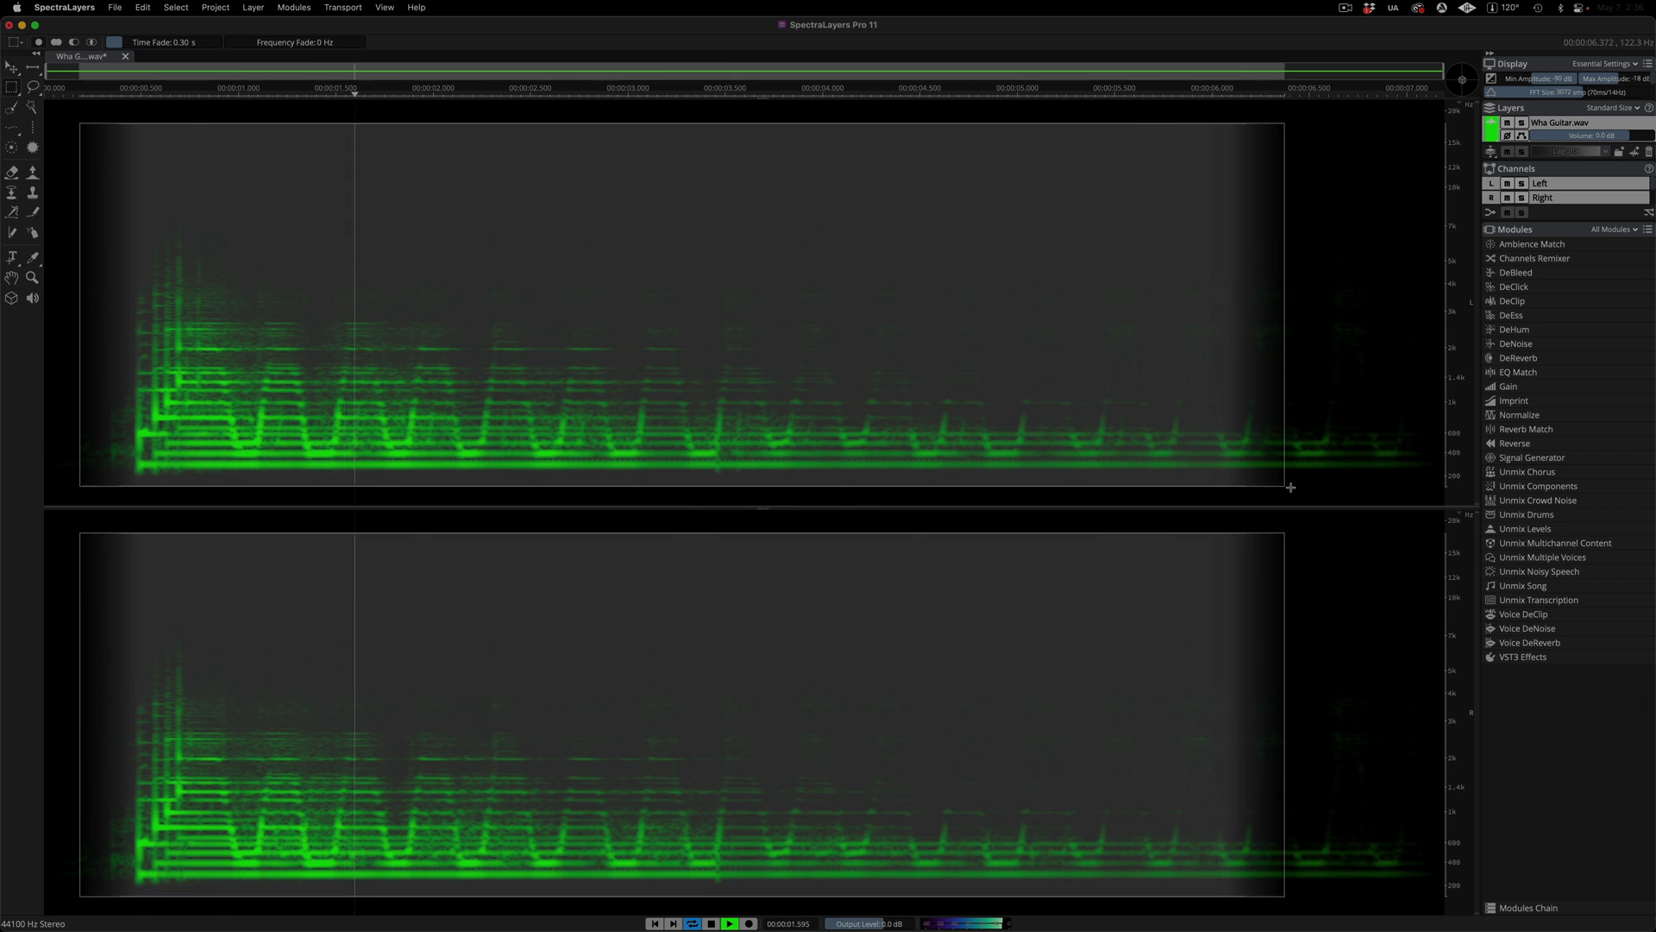
right_click(1294, 492)
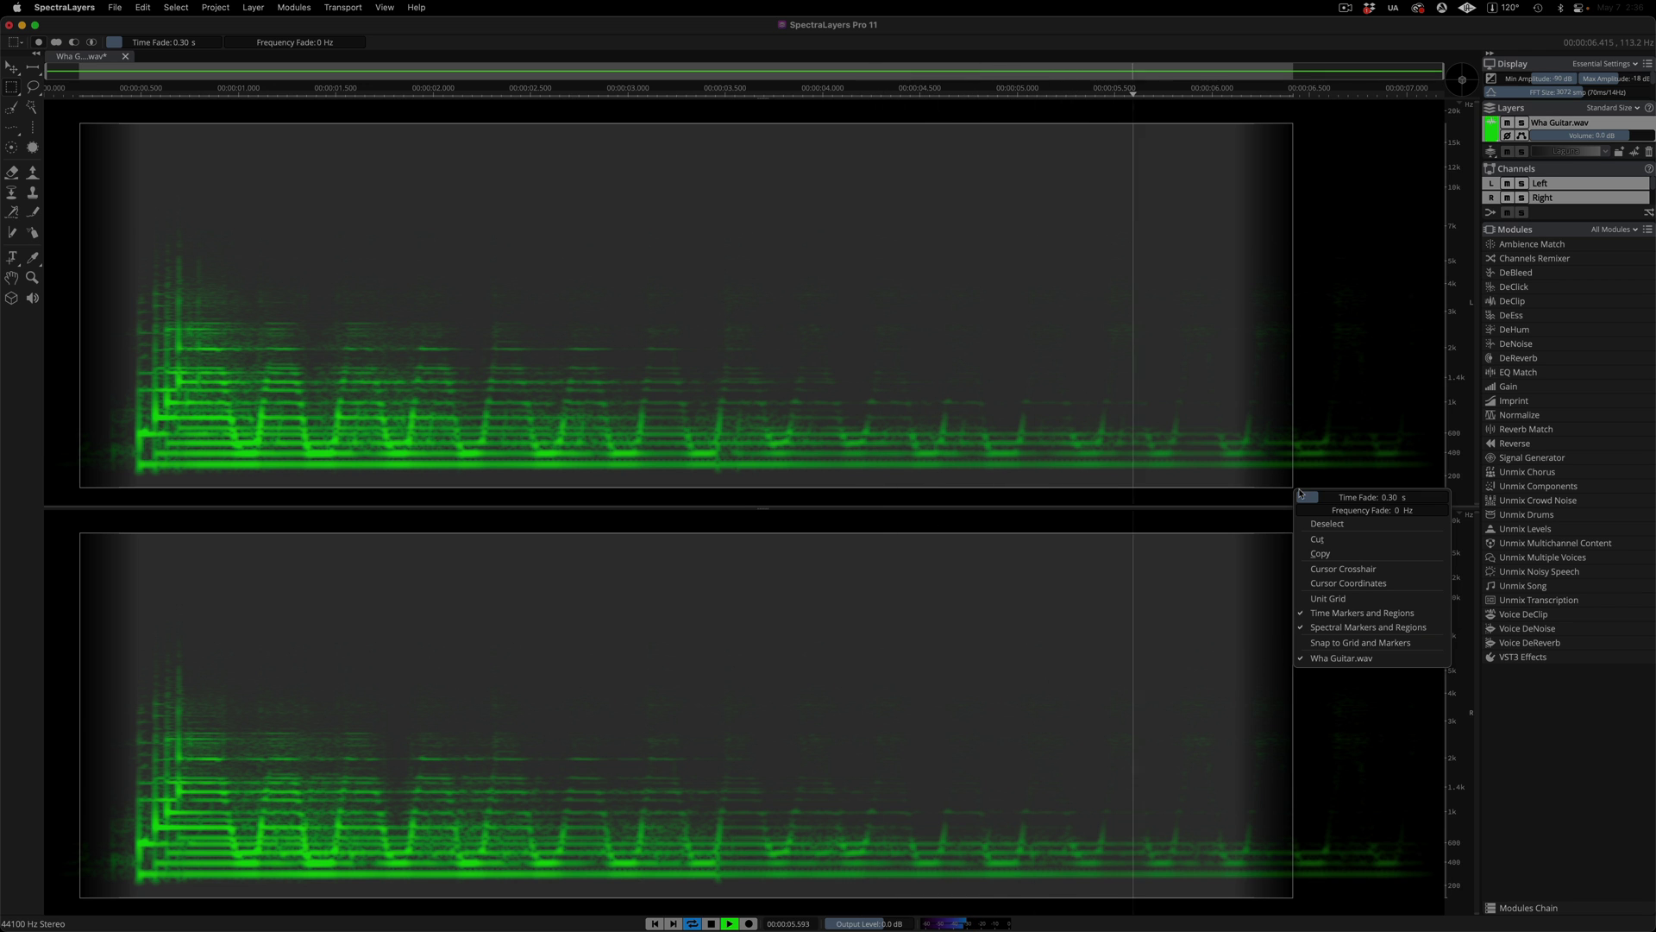
left_click_drag(1308, 503, 1445, 516)
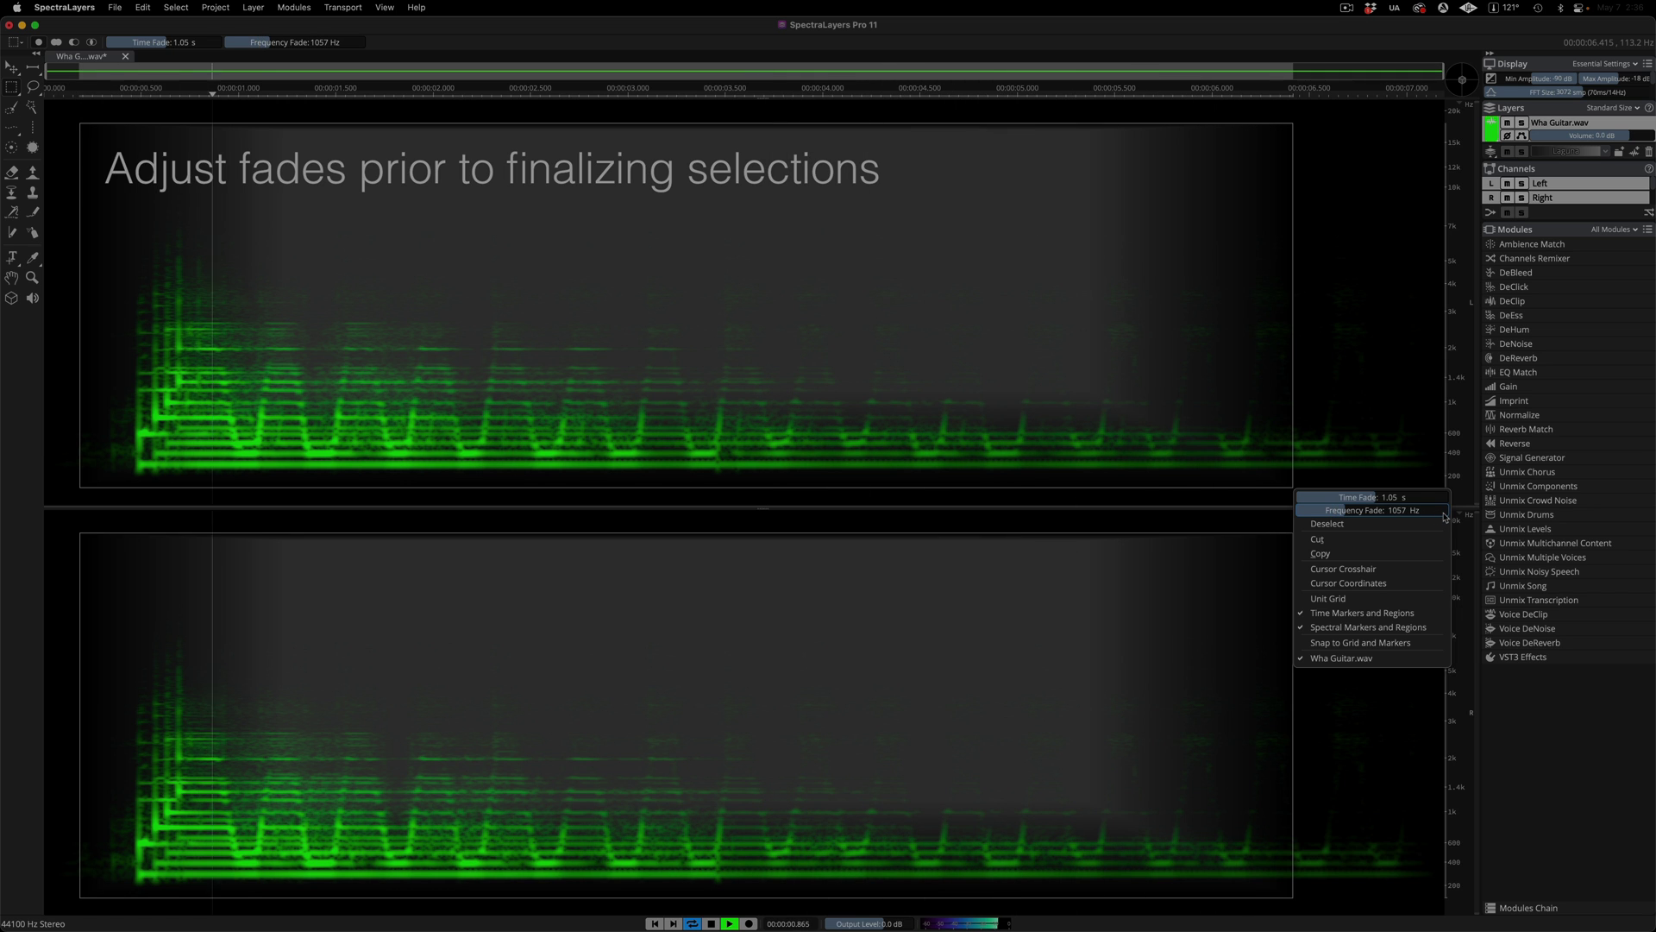
left_click(1375, 392)
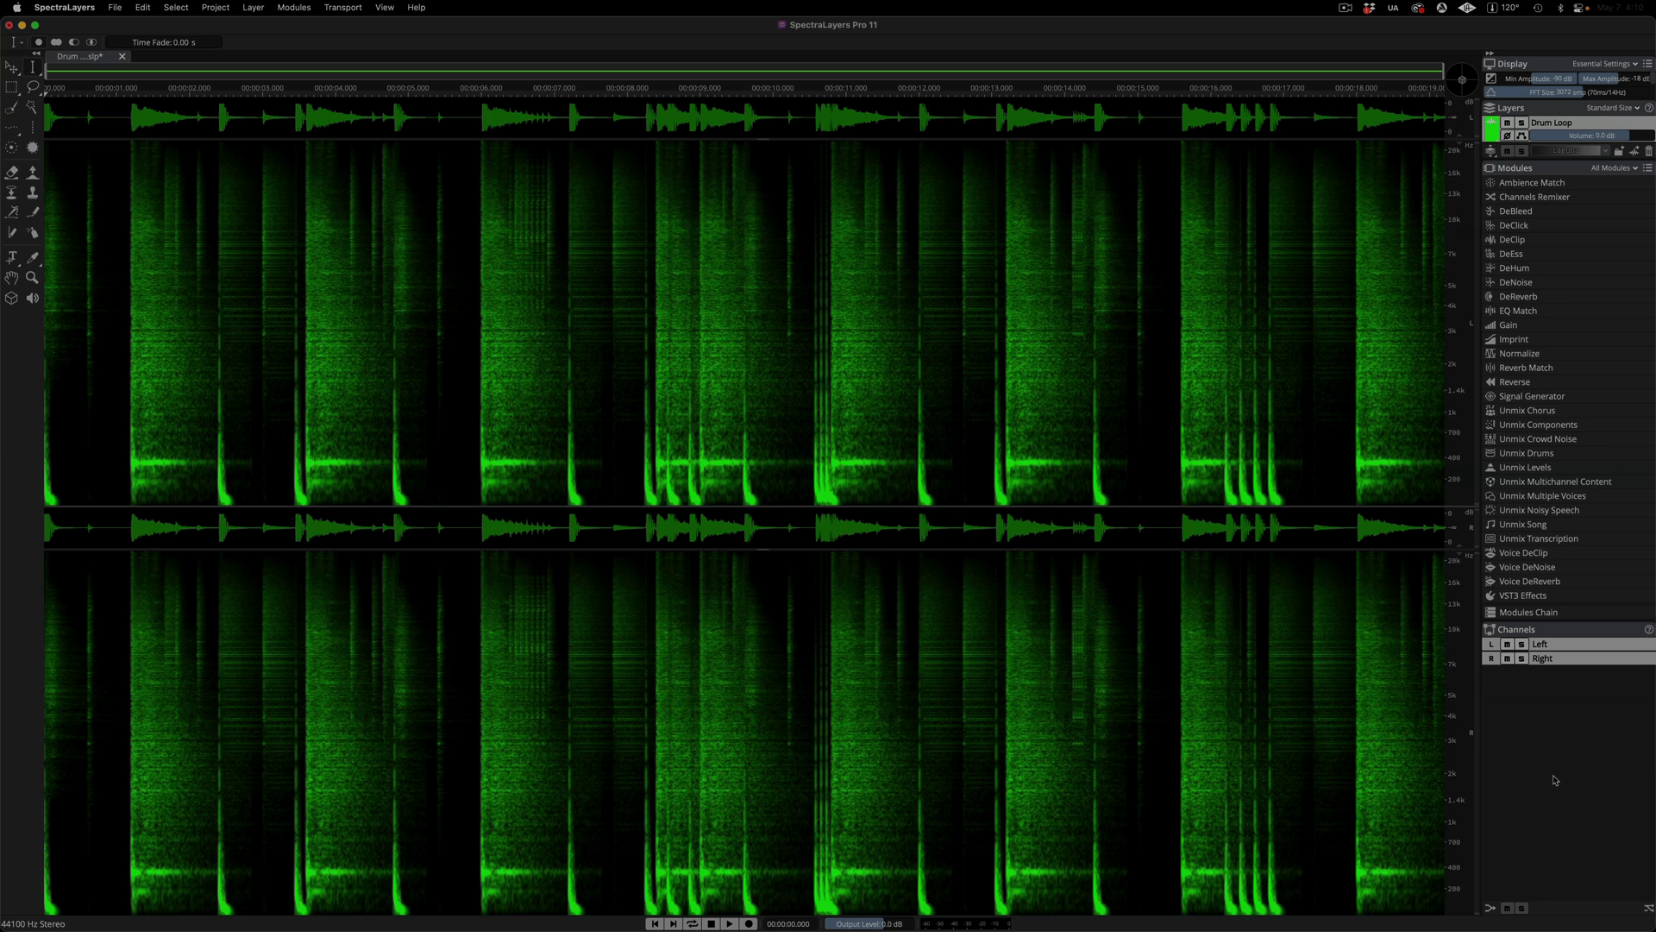
Step: Play the Drum Loop, then audition the slice selected from about 8.2 s to 9.7 s
key("space")
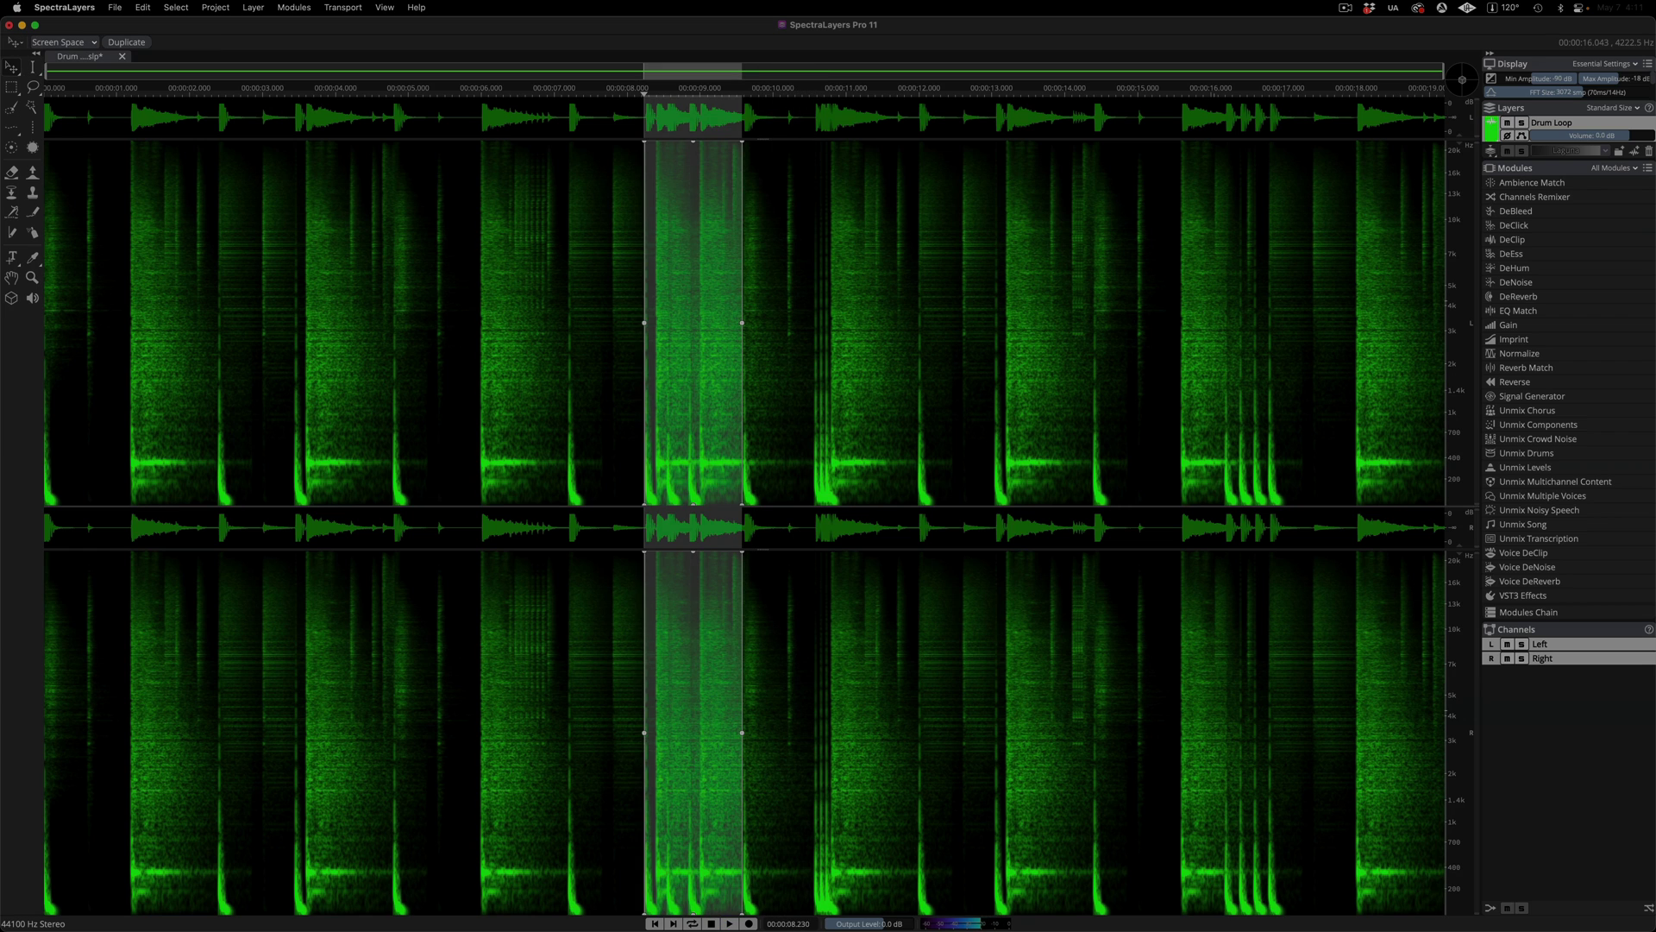
key("space")
Step: Use the Selection Fade brush in Global Sharpening mode at 100% and loop-play the slice
left_click(12, 150)
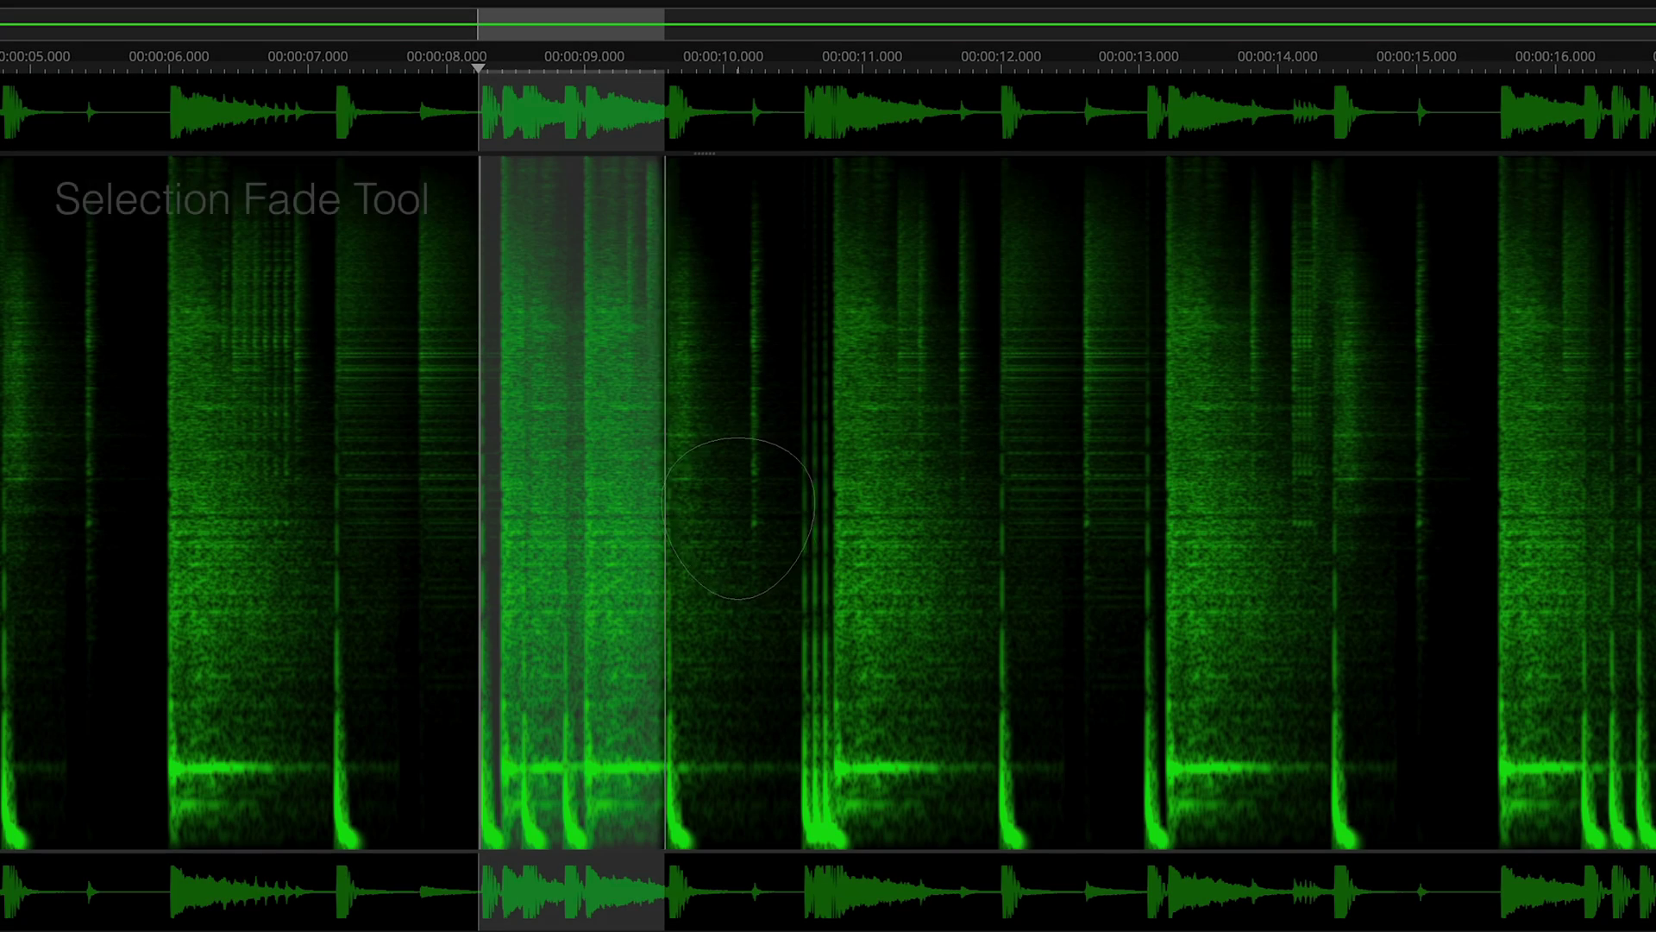
key("space")
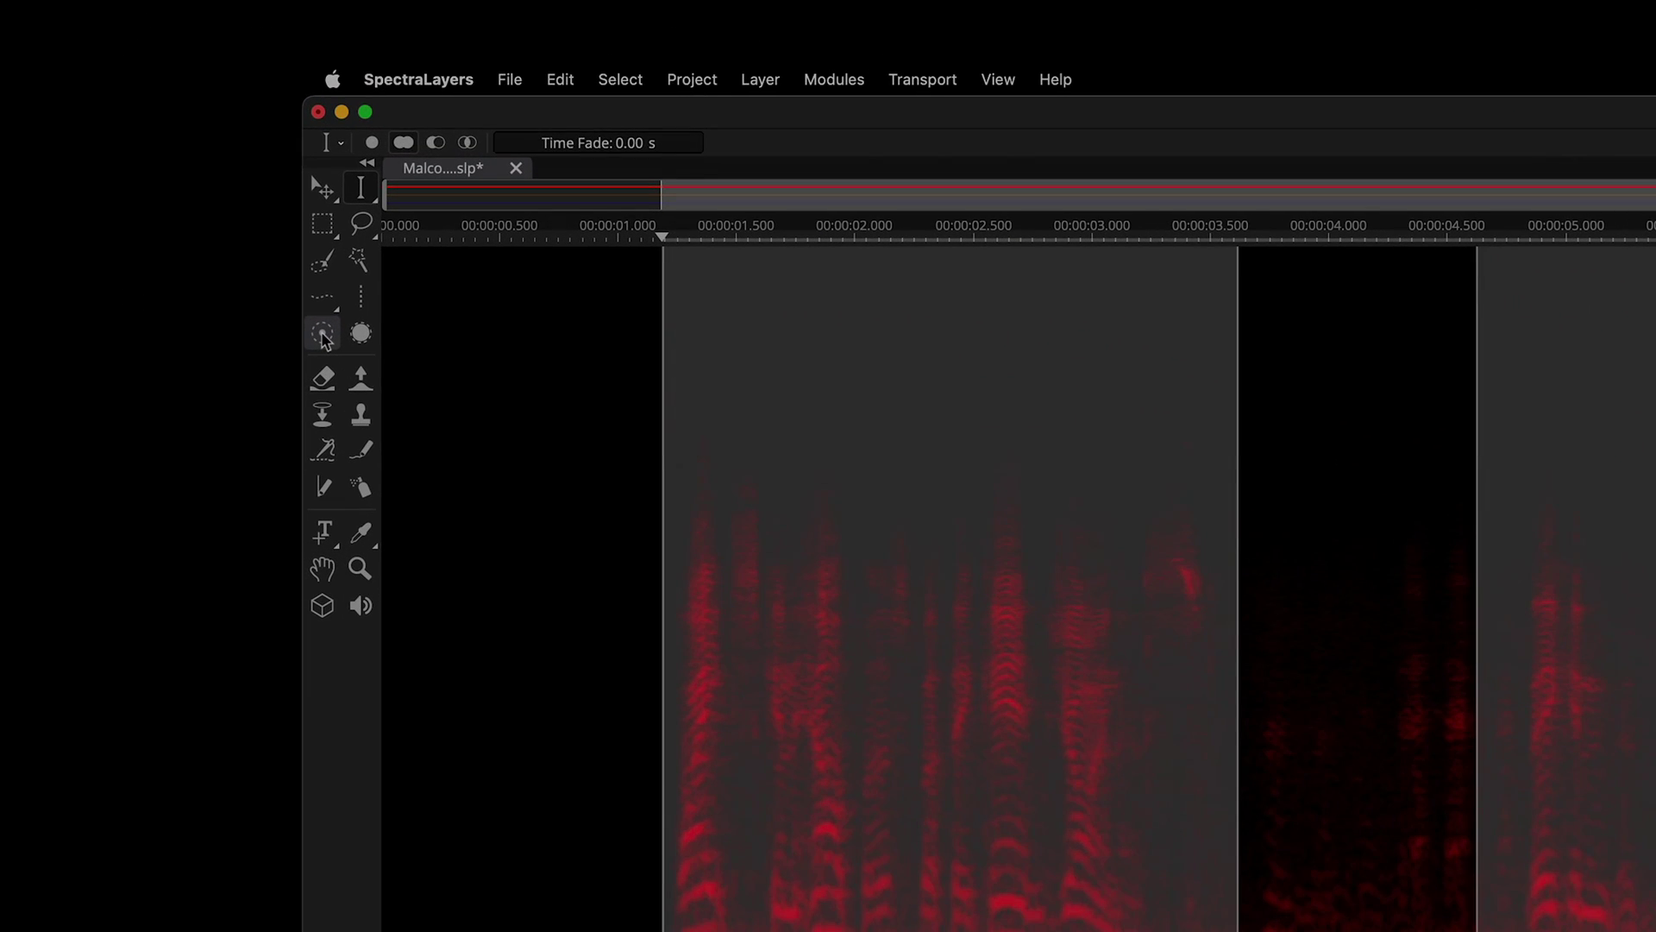
Step: Pick the Selection Fade brush and set it to Global Fading at 100% on the vocal project
left_click(11, 148)
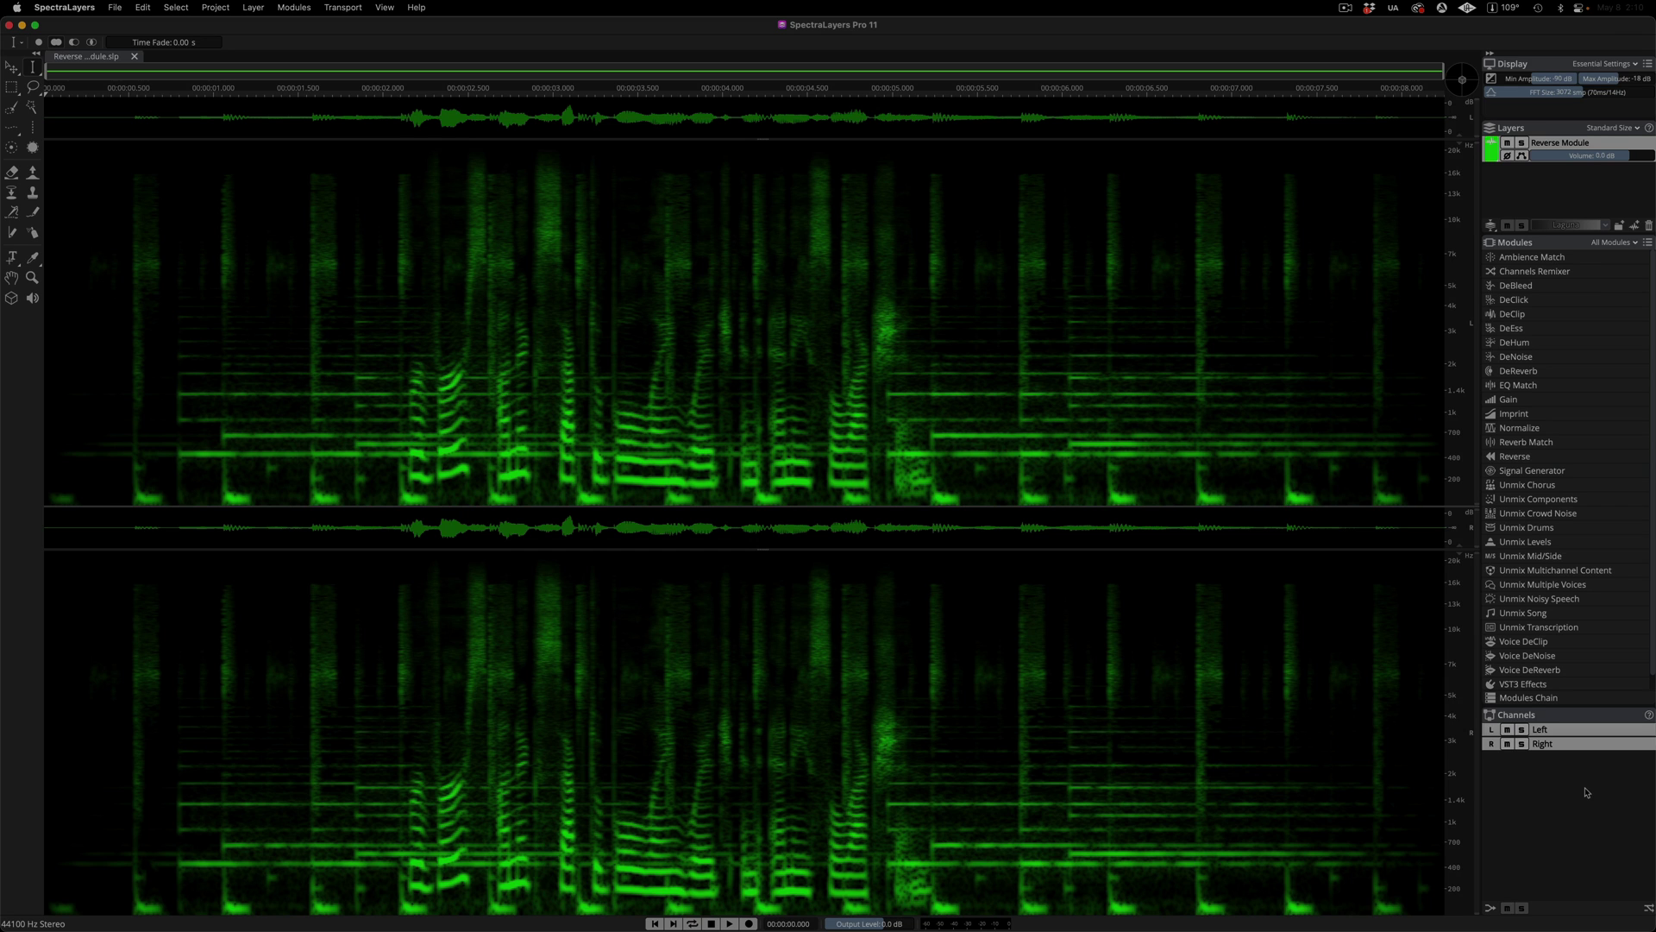
Step: Play the Reverse Module song from the start
key("space")
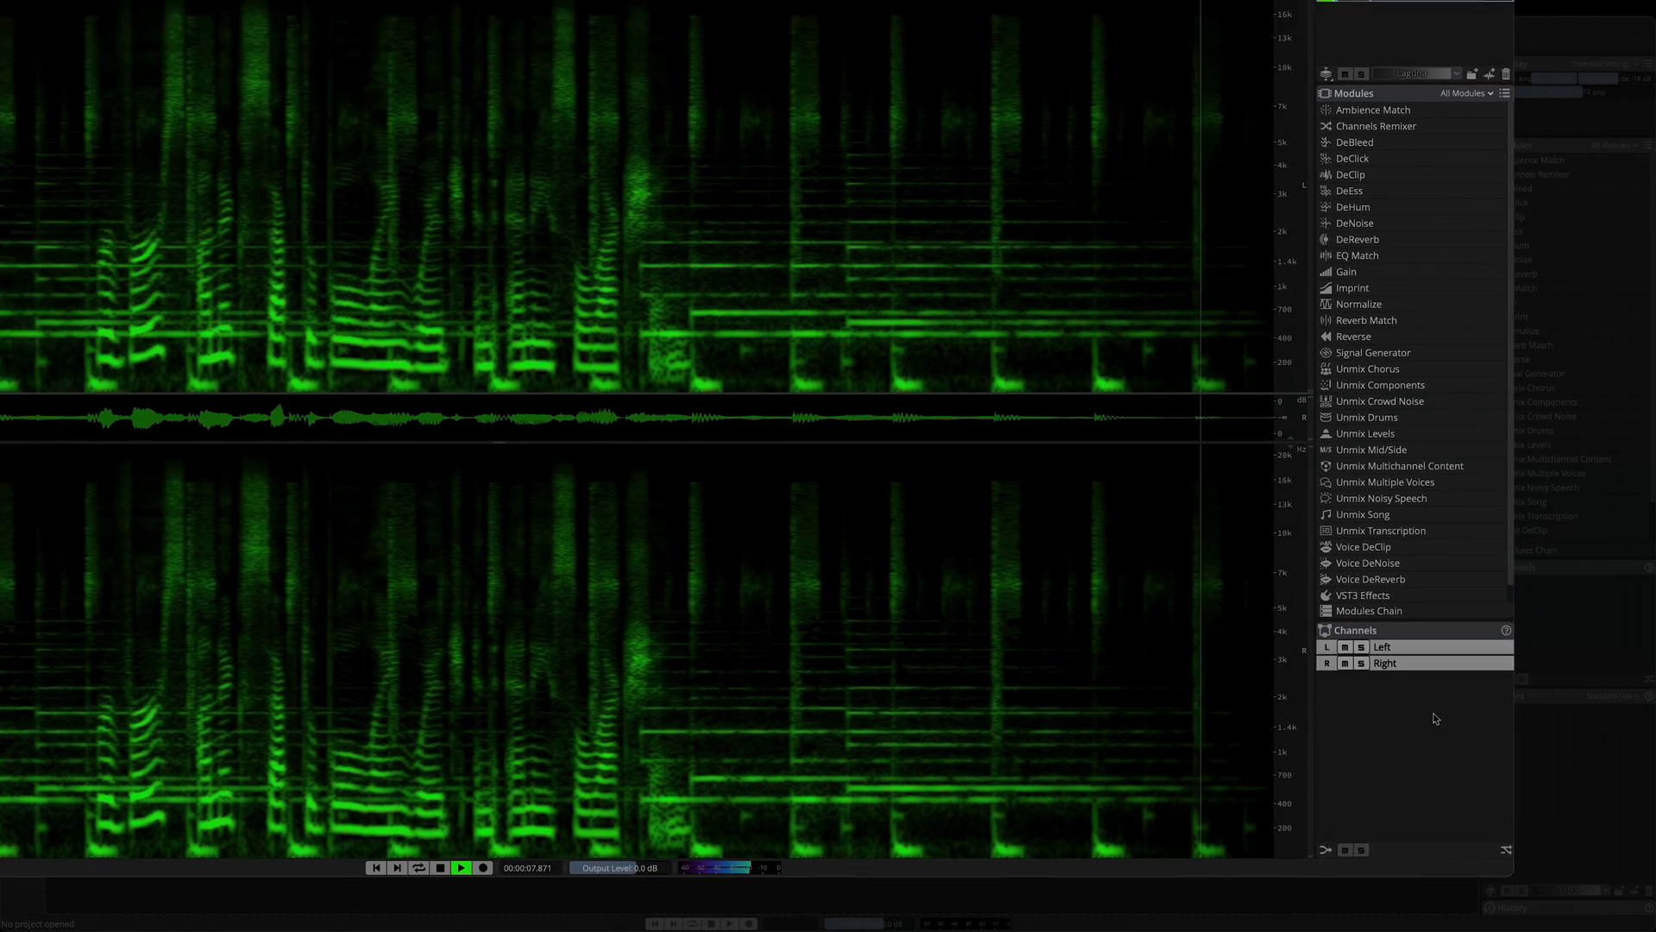
Step: Unmix the song into Vocals and Non-Unmixed layers, then solo Non-Unmixed to hear the backing
left_click(1440, 520)
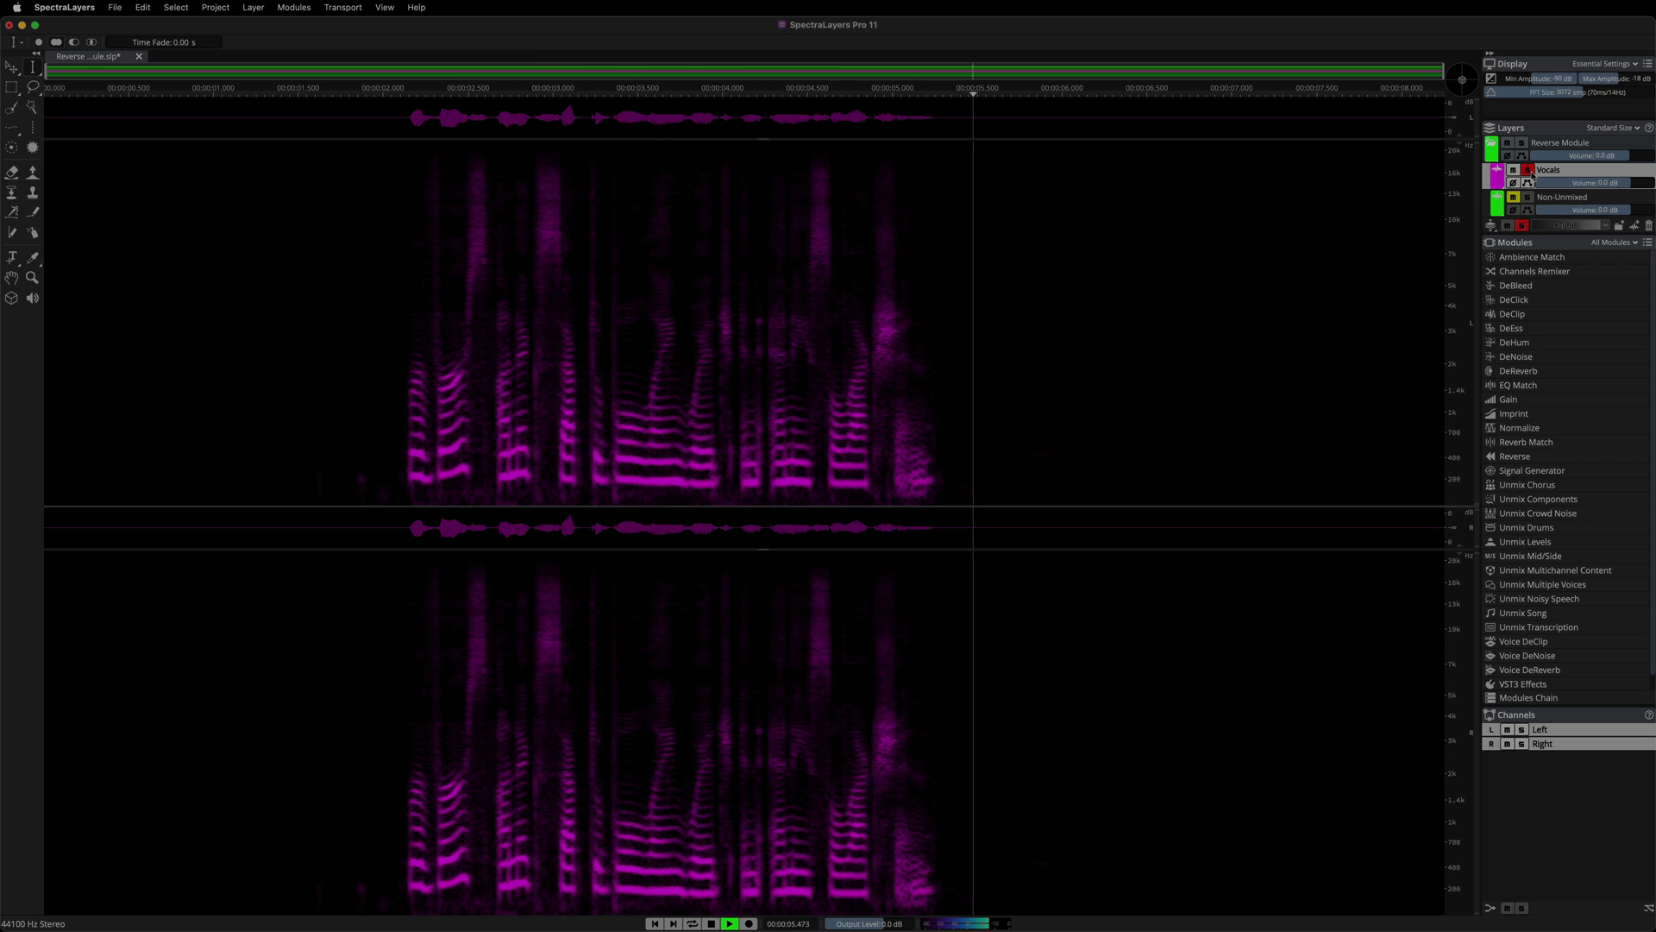
left_click(1527, 197)
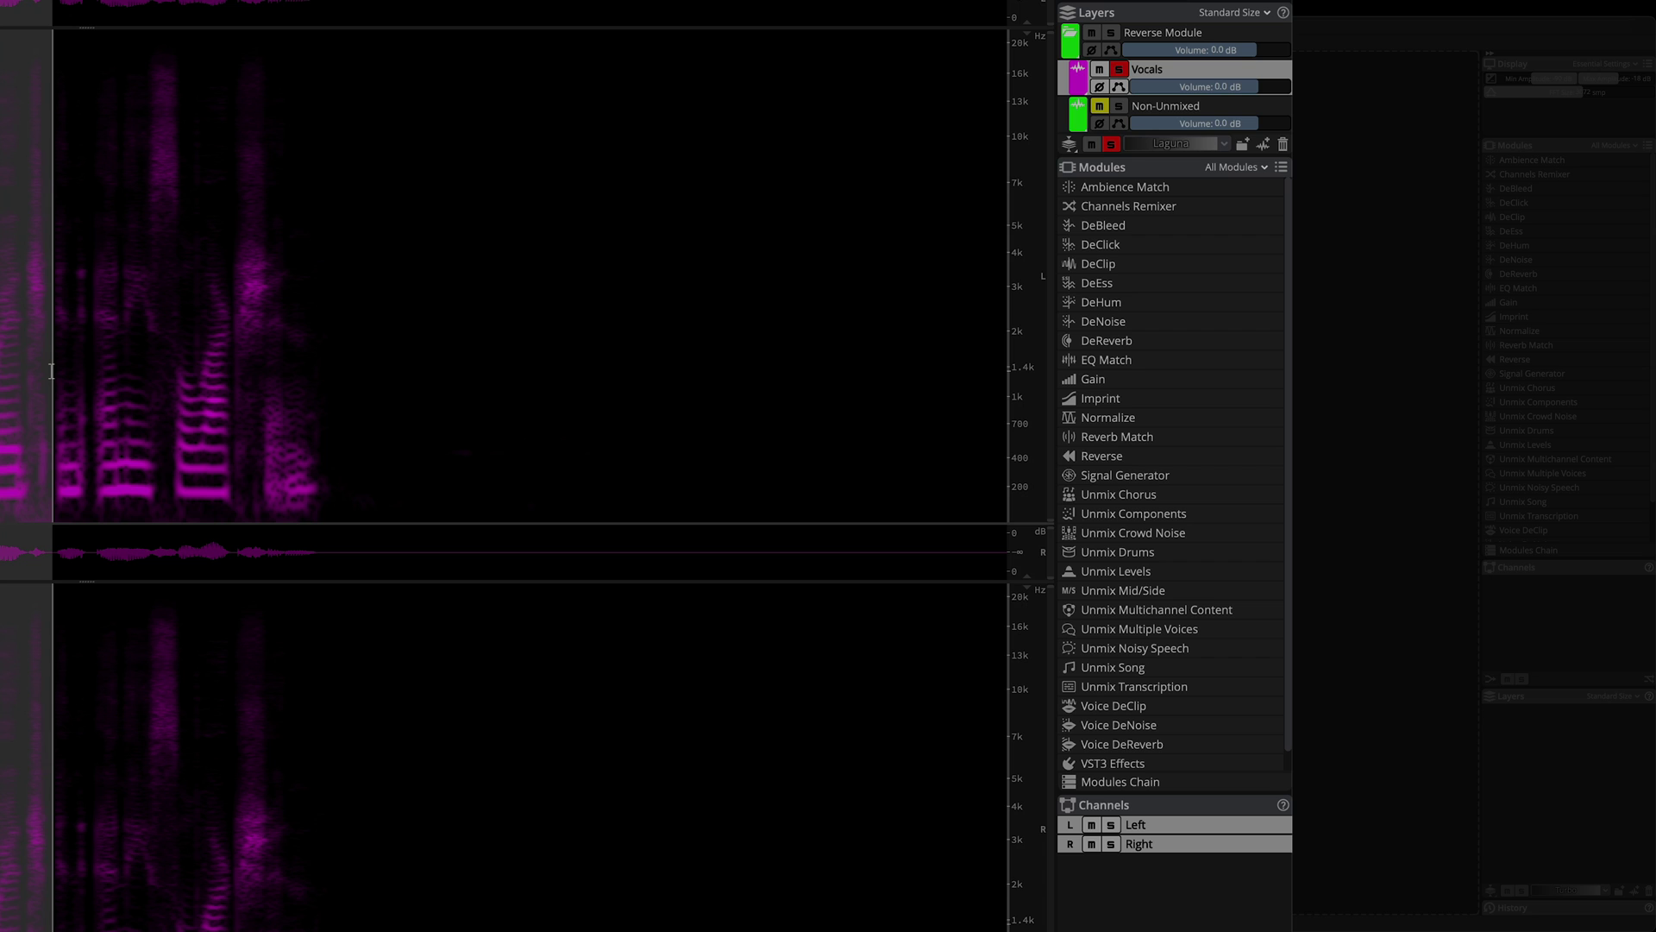
Step: Reverse the soloed Vocals layer with the Reverse module, then turn off its solo
left_click(1229, 462)
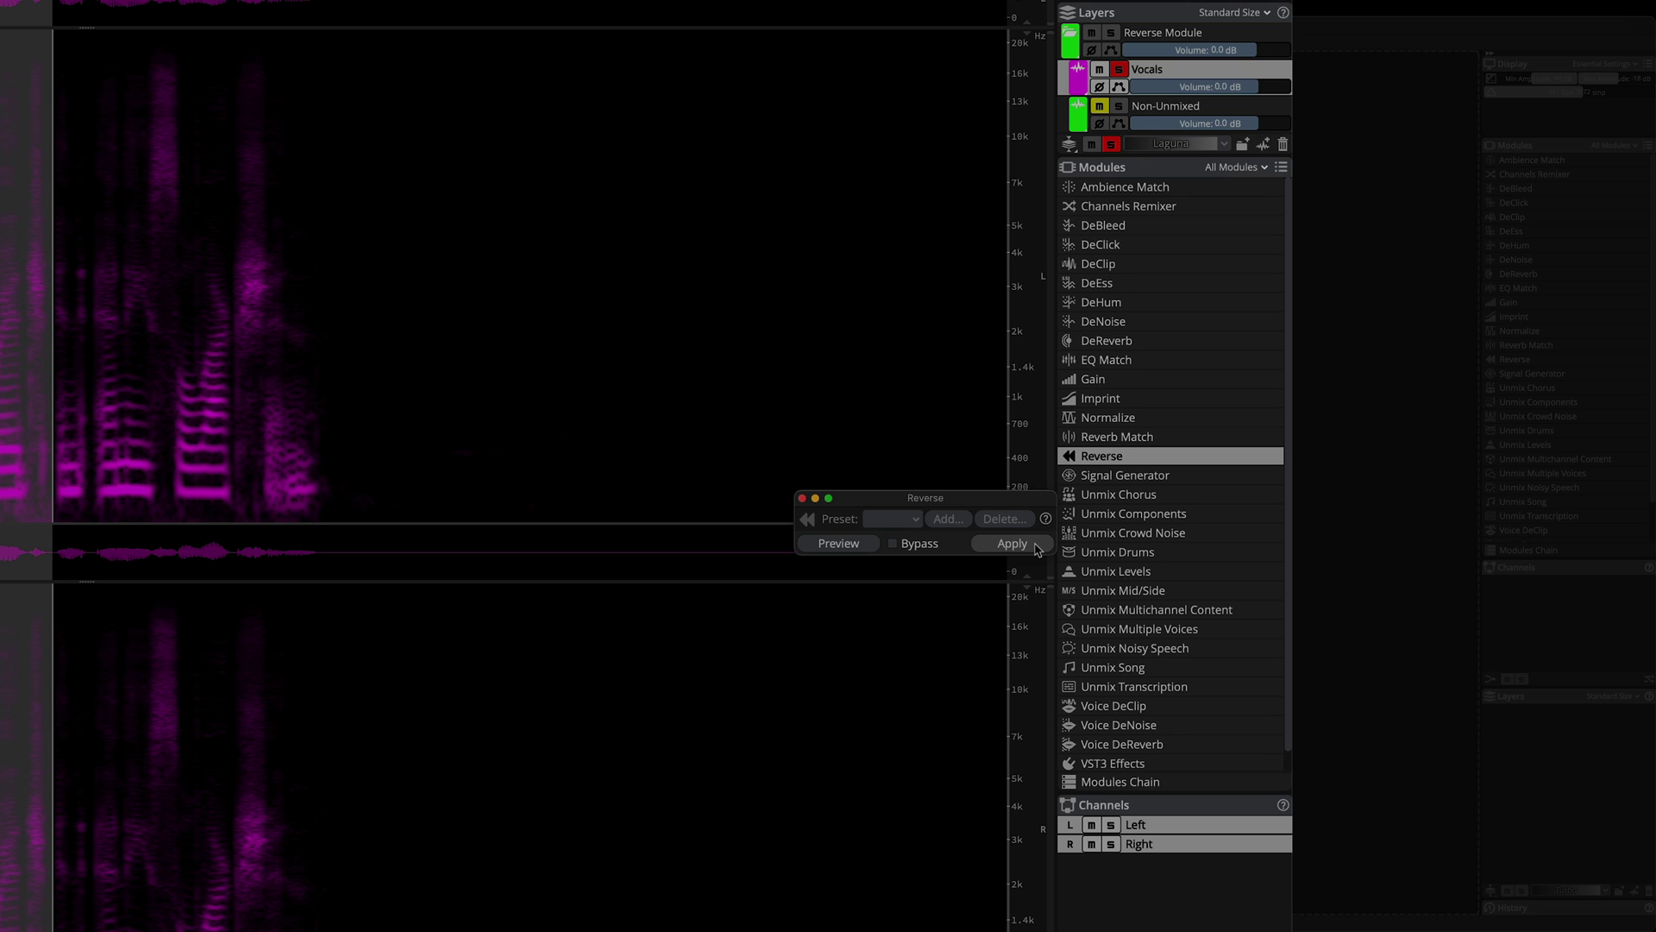
left_click(1035, 546)
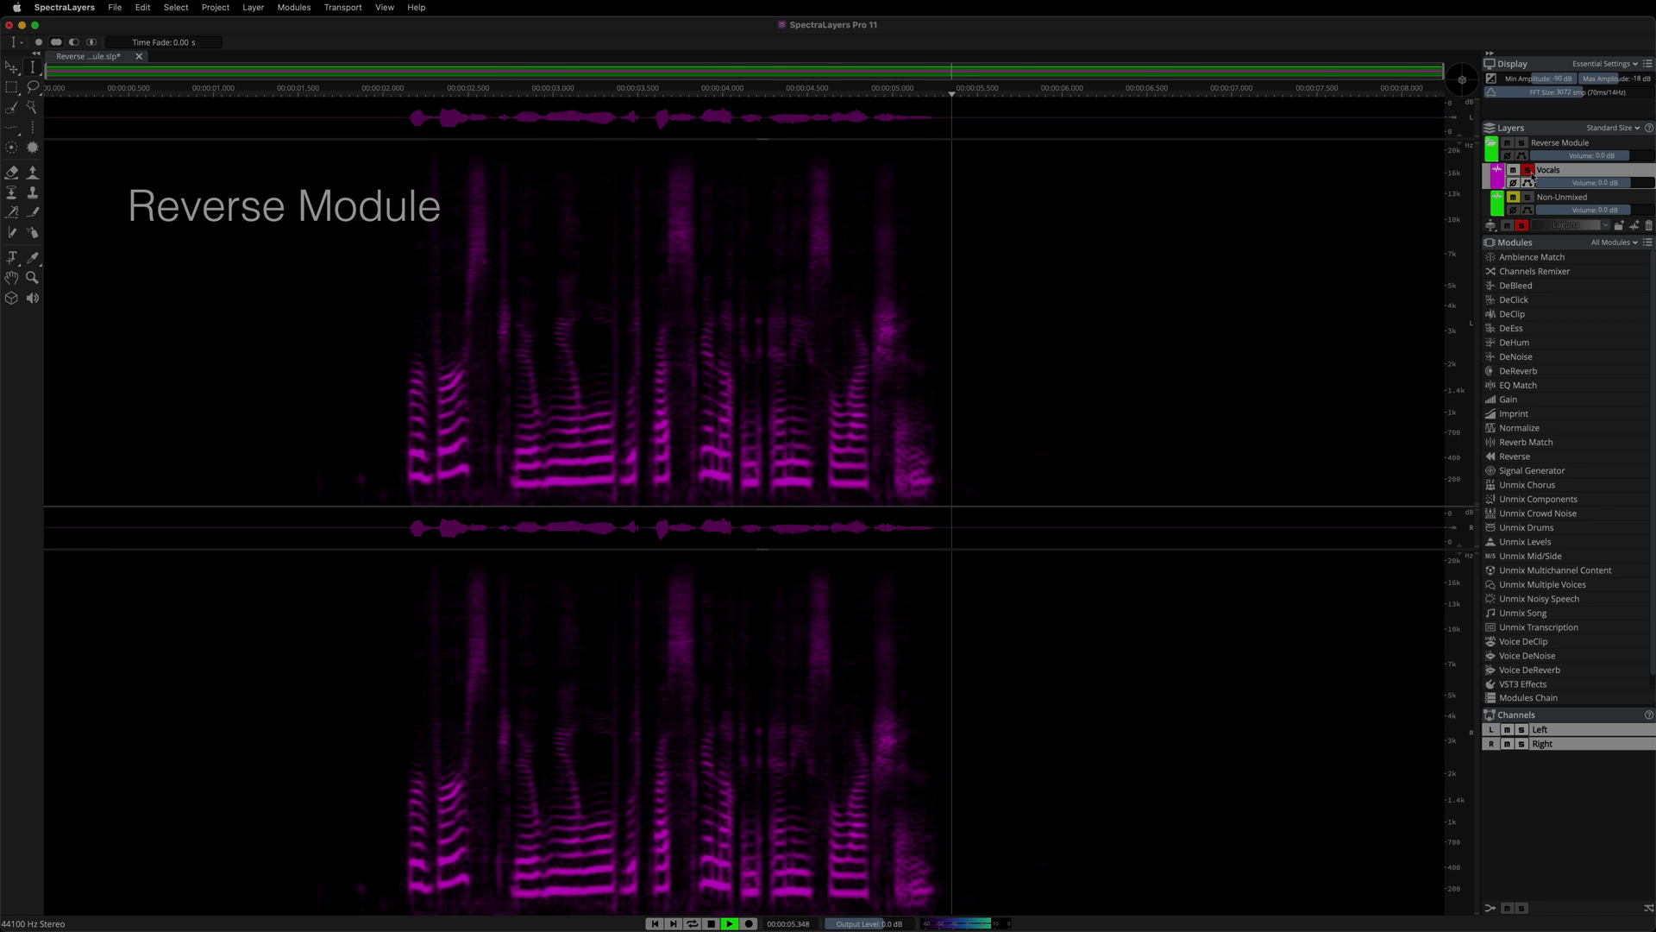
left_click(1528, 170)
Step: Merge the Non-Unmixed backing into the reversed vocals and rename the merged layer 'Fixed'
right_click(1577, 199)
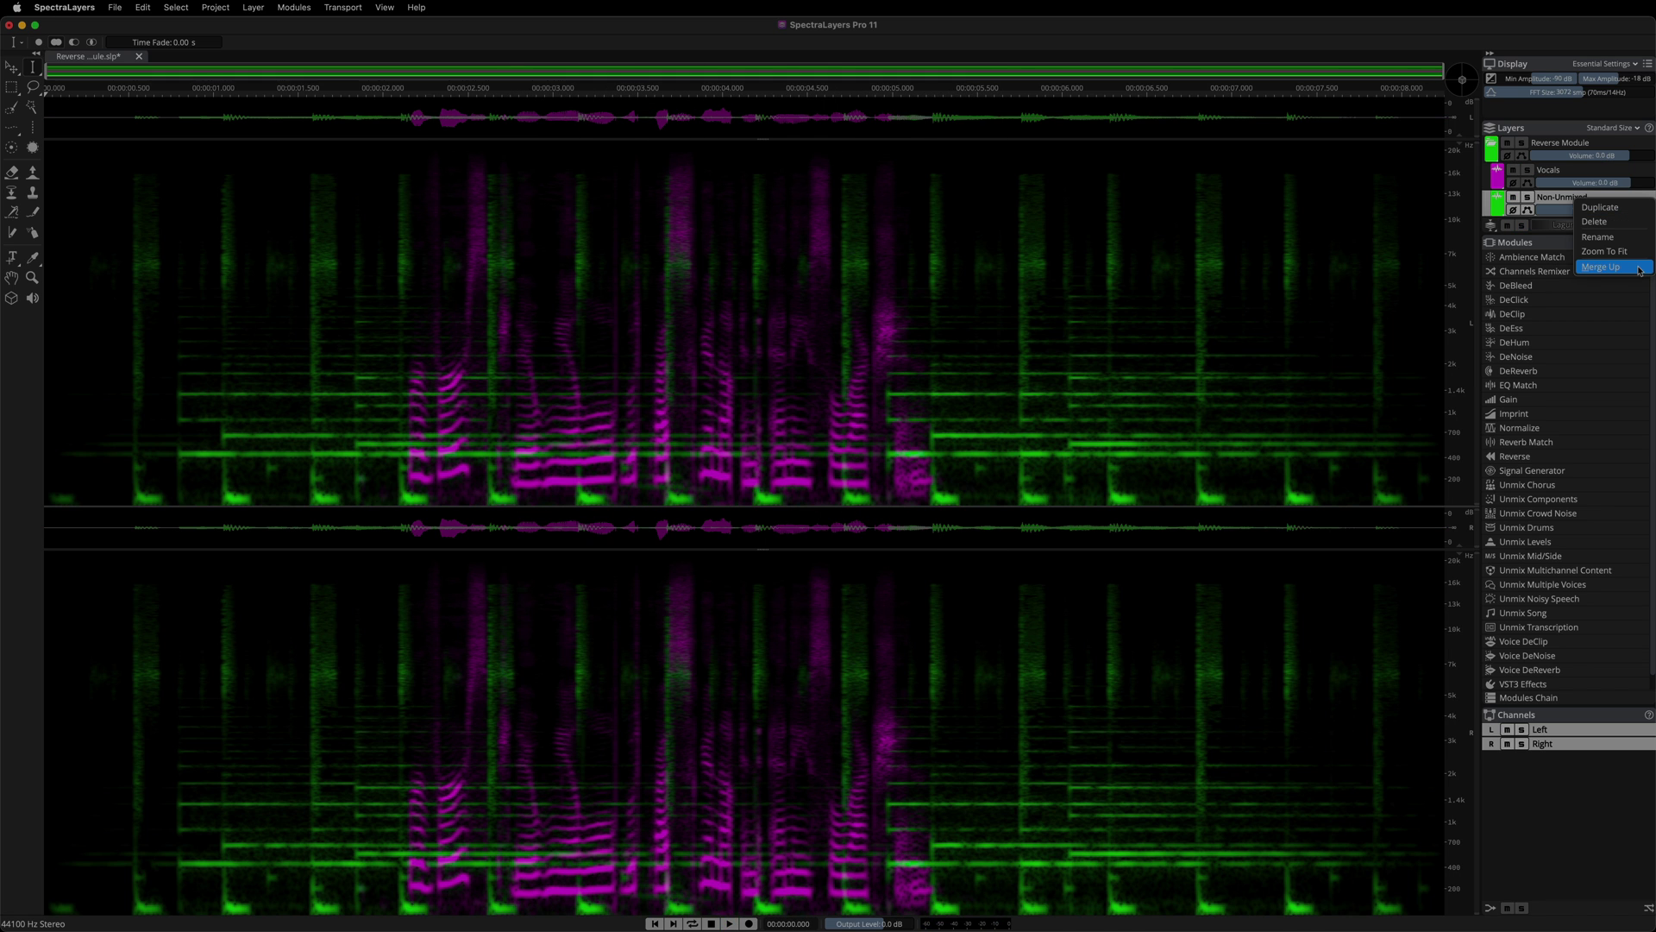
left_click(1640, 271)
double_click(1548, 170)
type("Fixed")
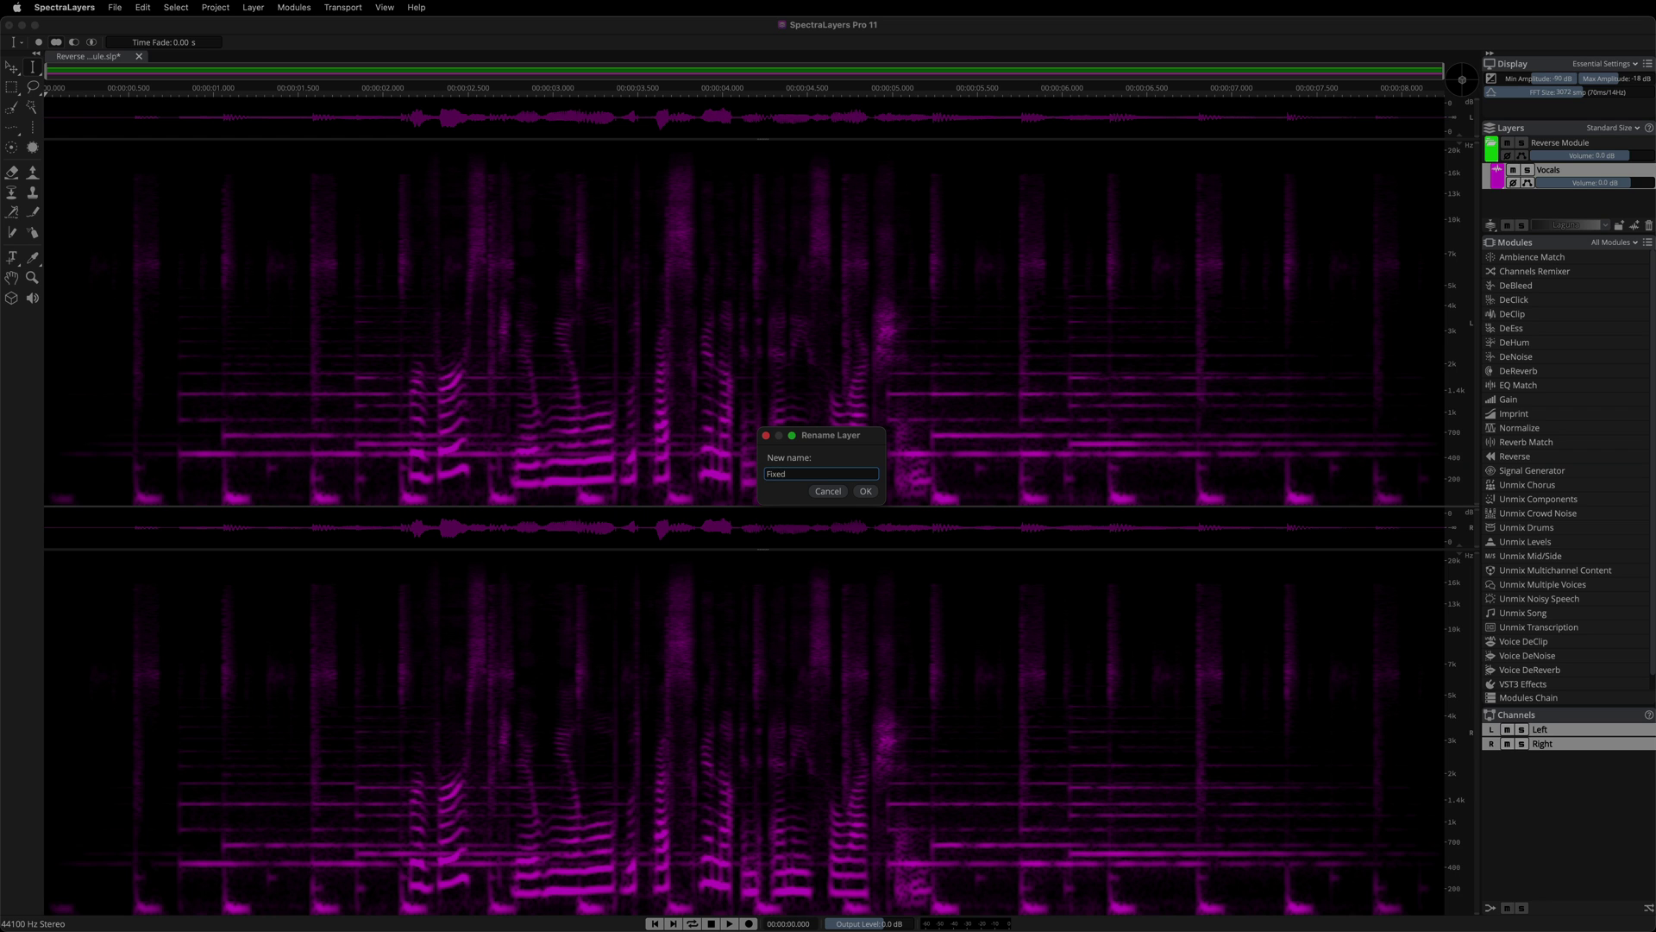
key("Return")
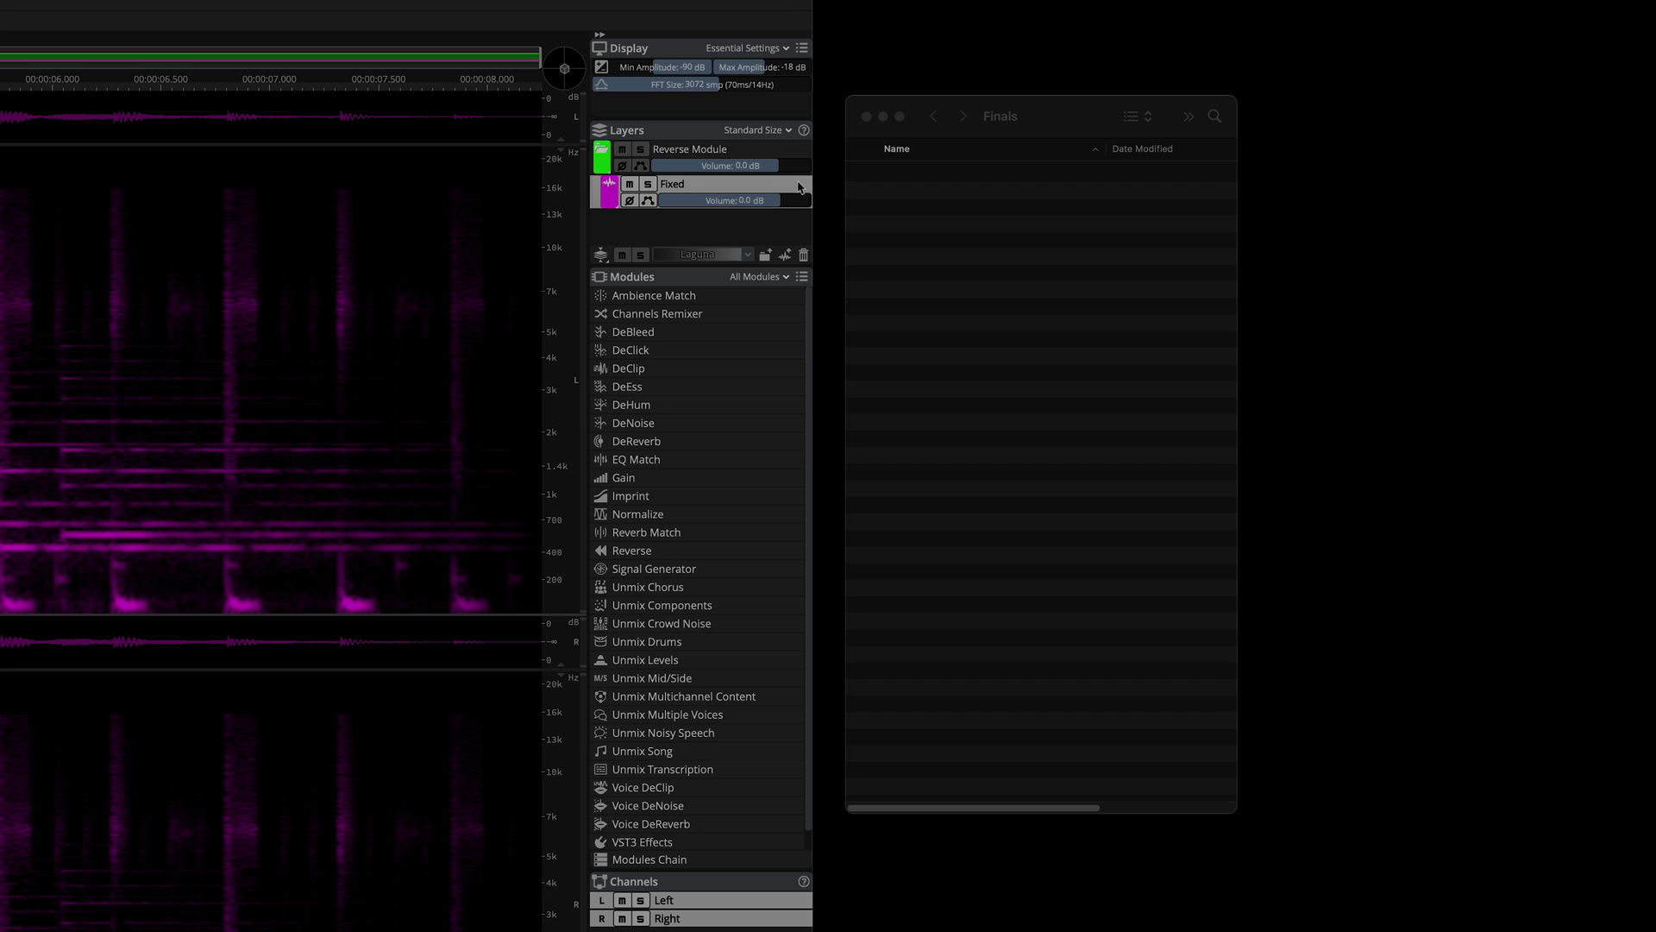
left_click_drag(1547, 170, 1655, 177)
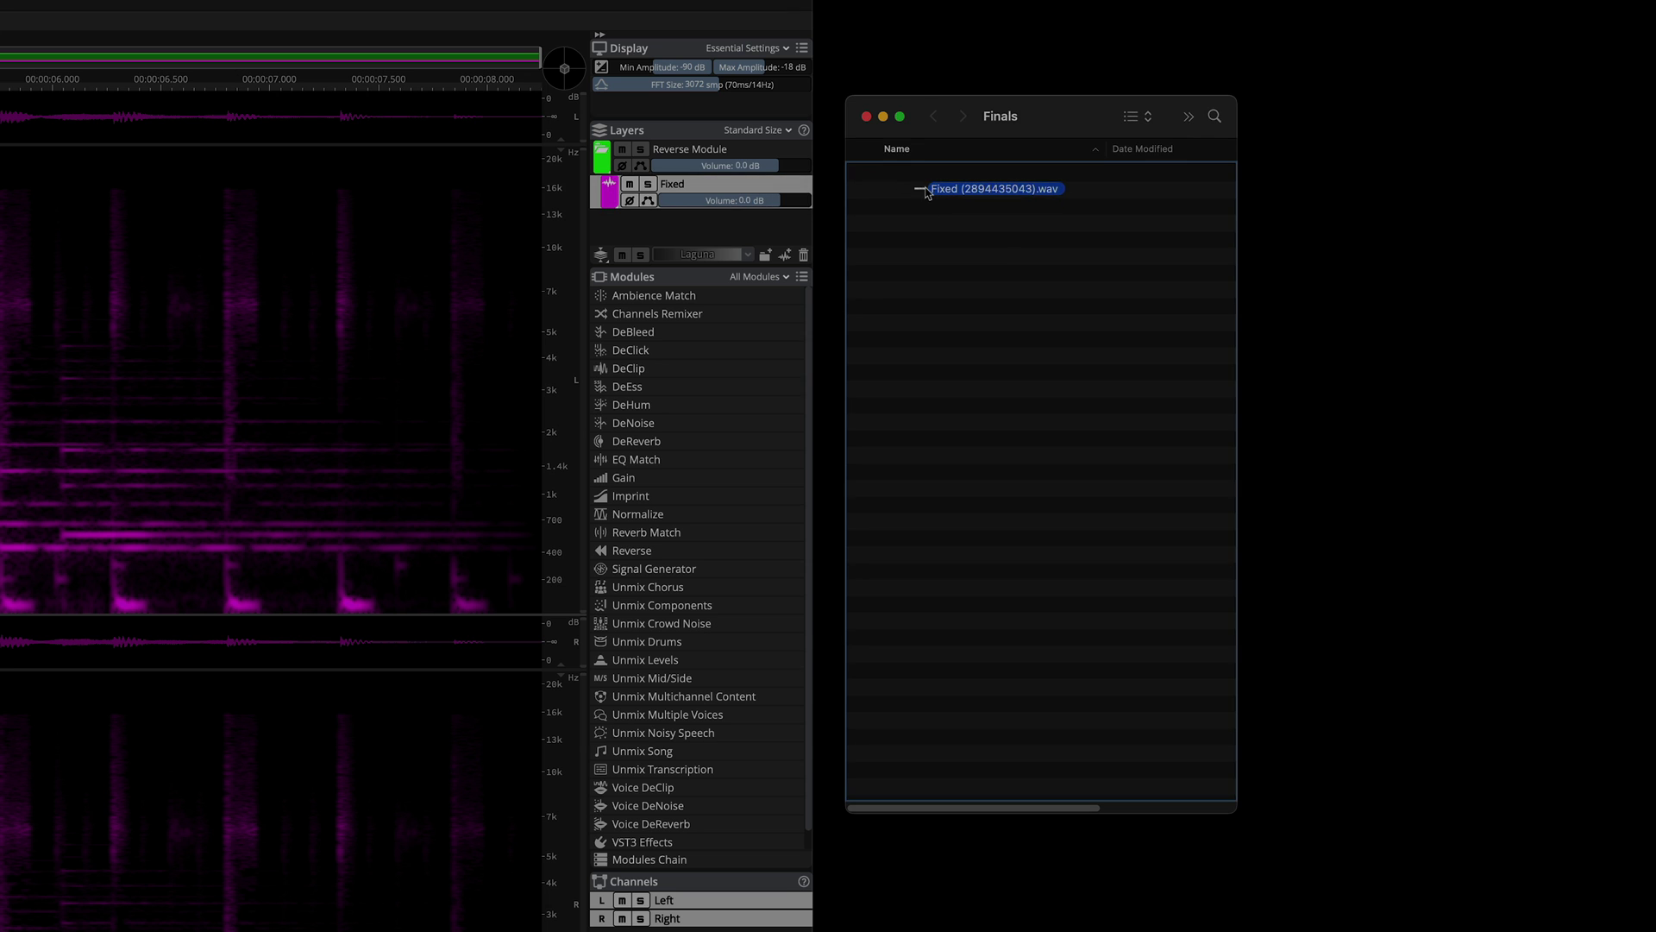
left_click_drag(928, 192, 928, 194)
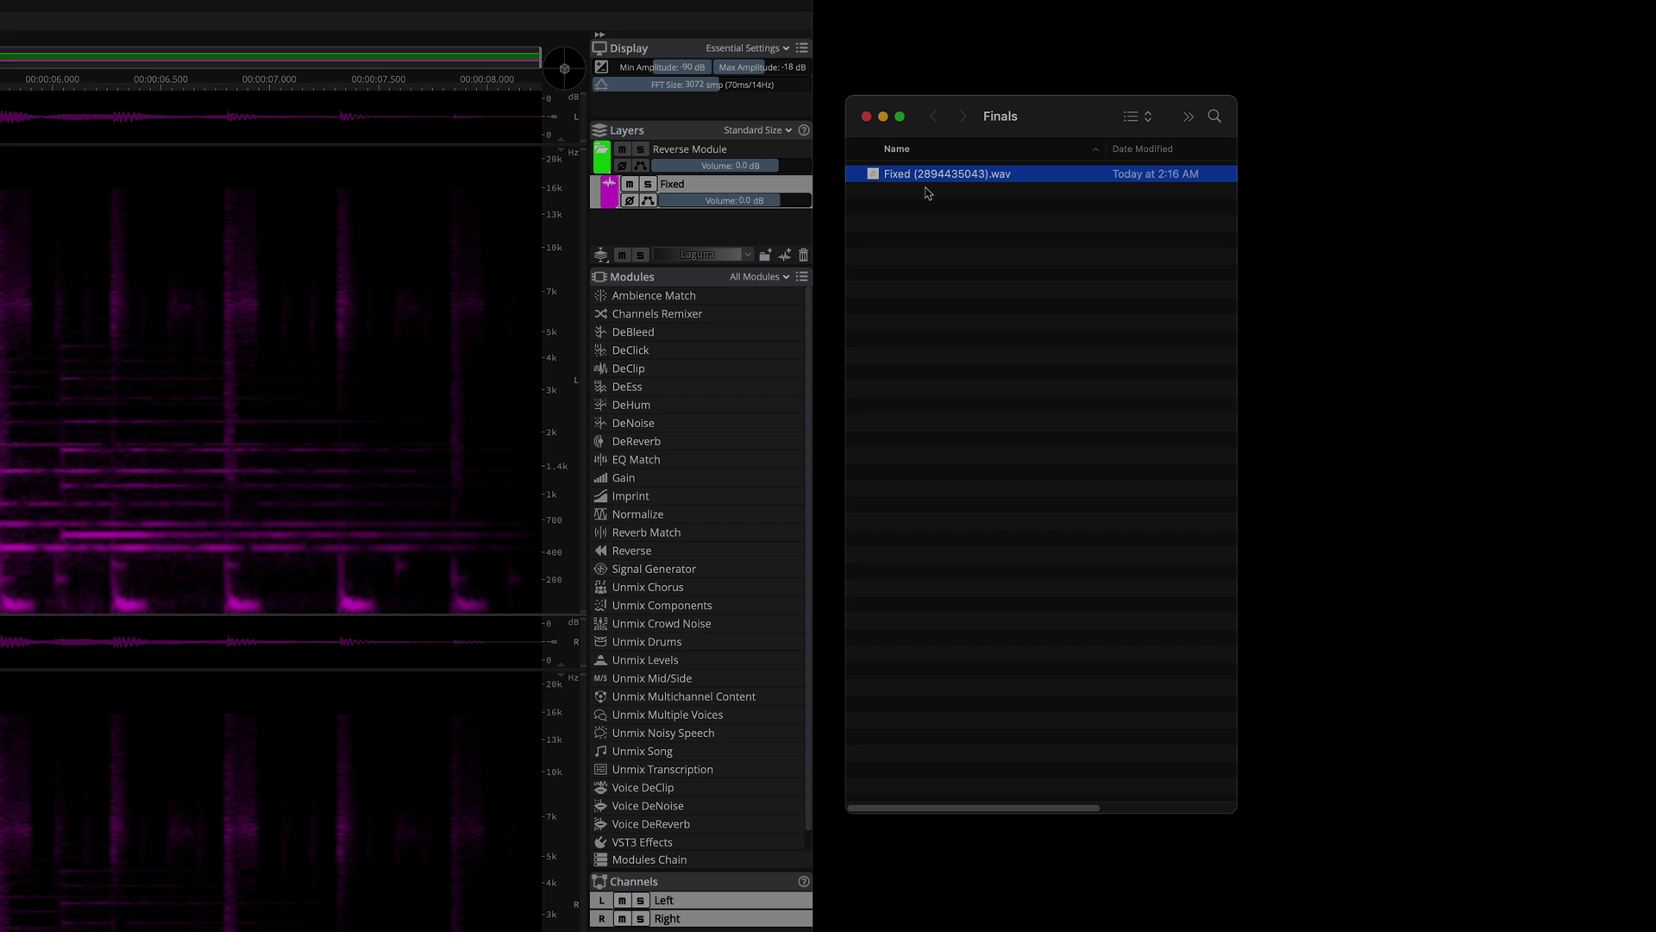
key("space")
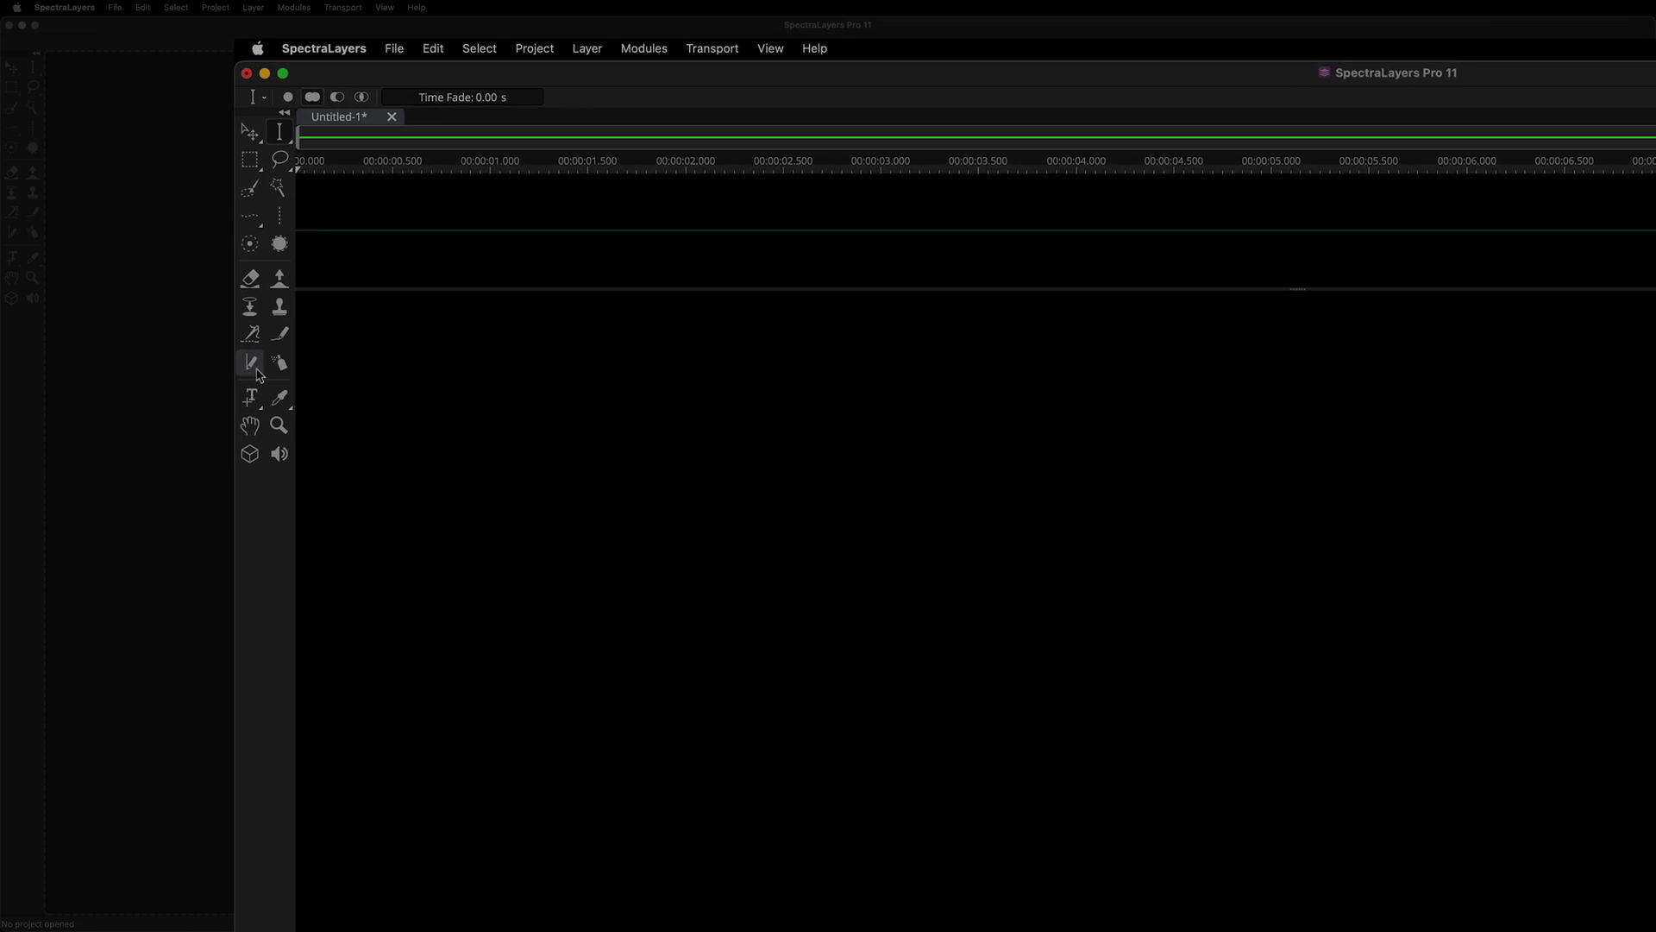
Step: With the Transient Pencil, draw strokes near 1 s and 1.5 s and a dot near 2 s, then play
left_click(448, 471)
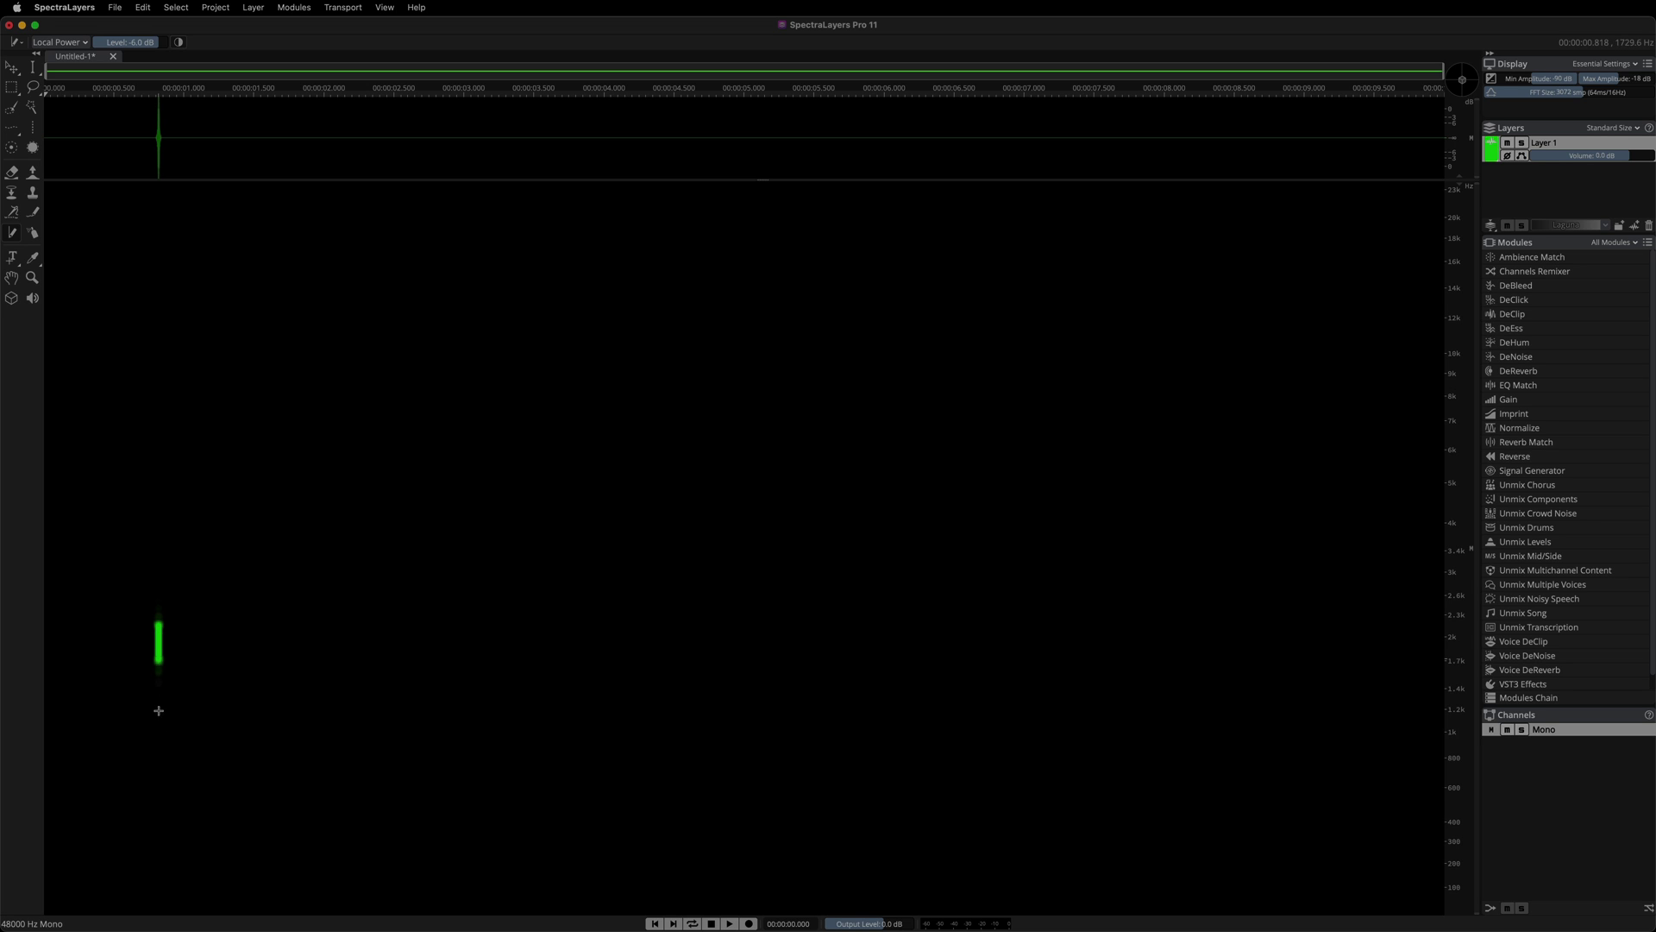
left_click_drag(237, 686, 273, 773)
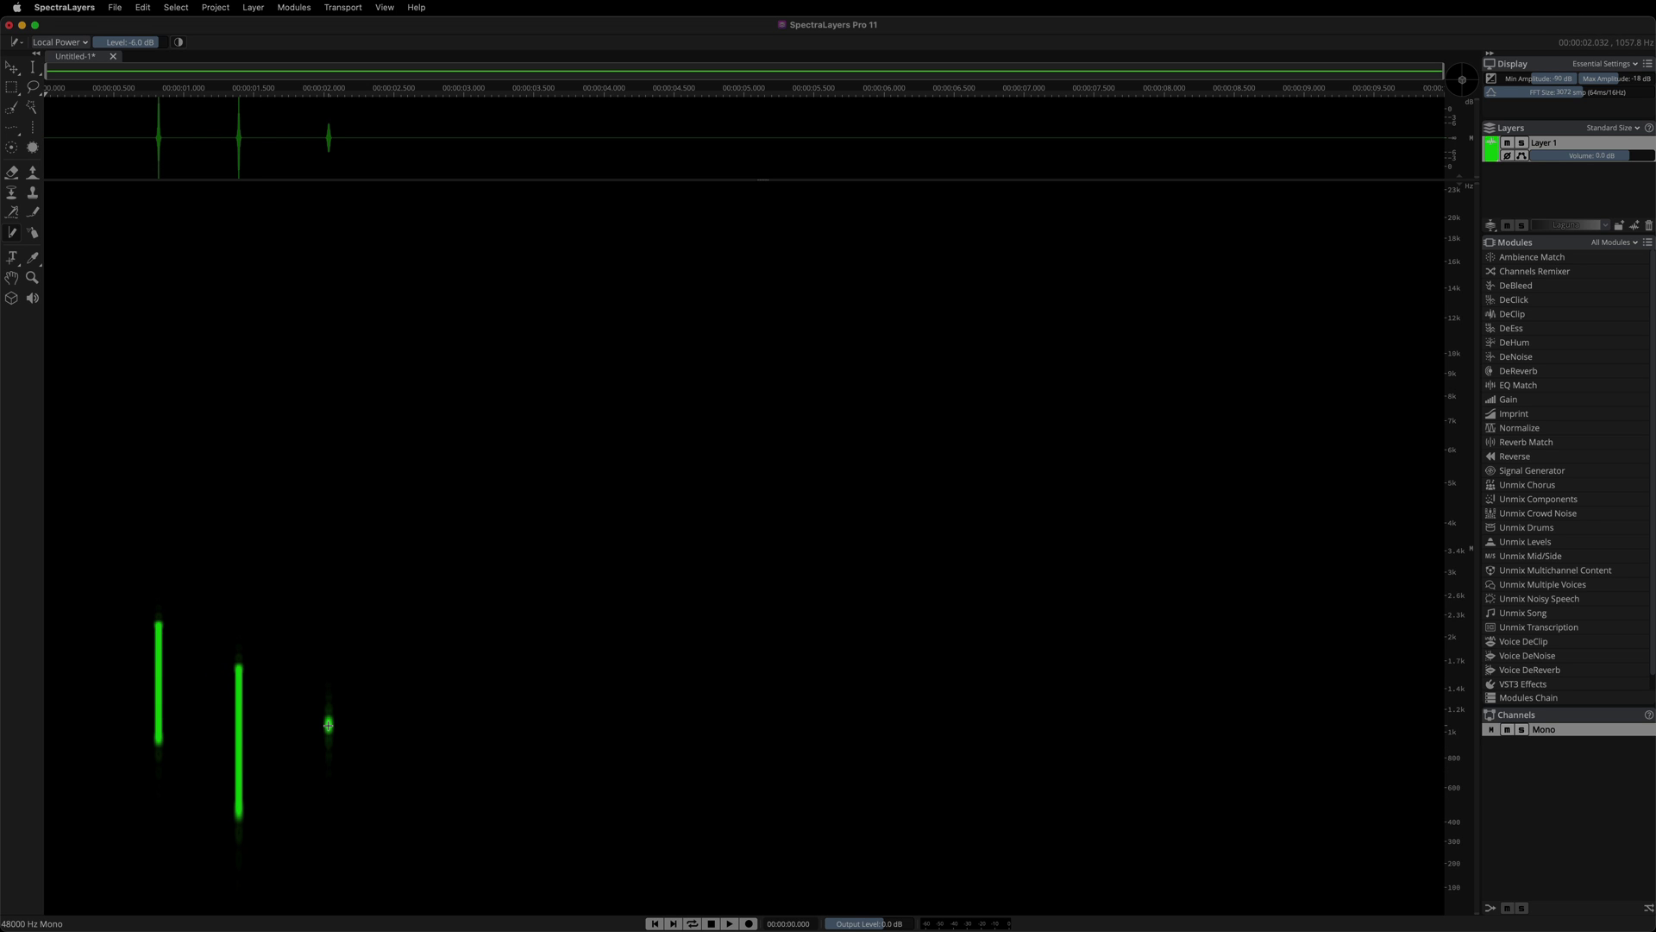
left_click_drag(328, 724, 327, 884)
left_click(404, 777)
key("space")
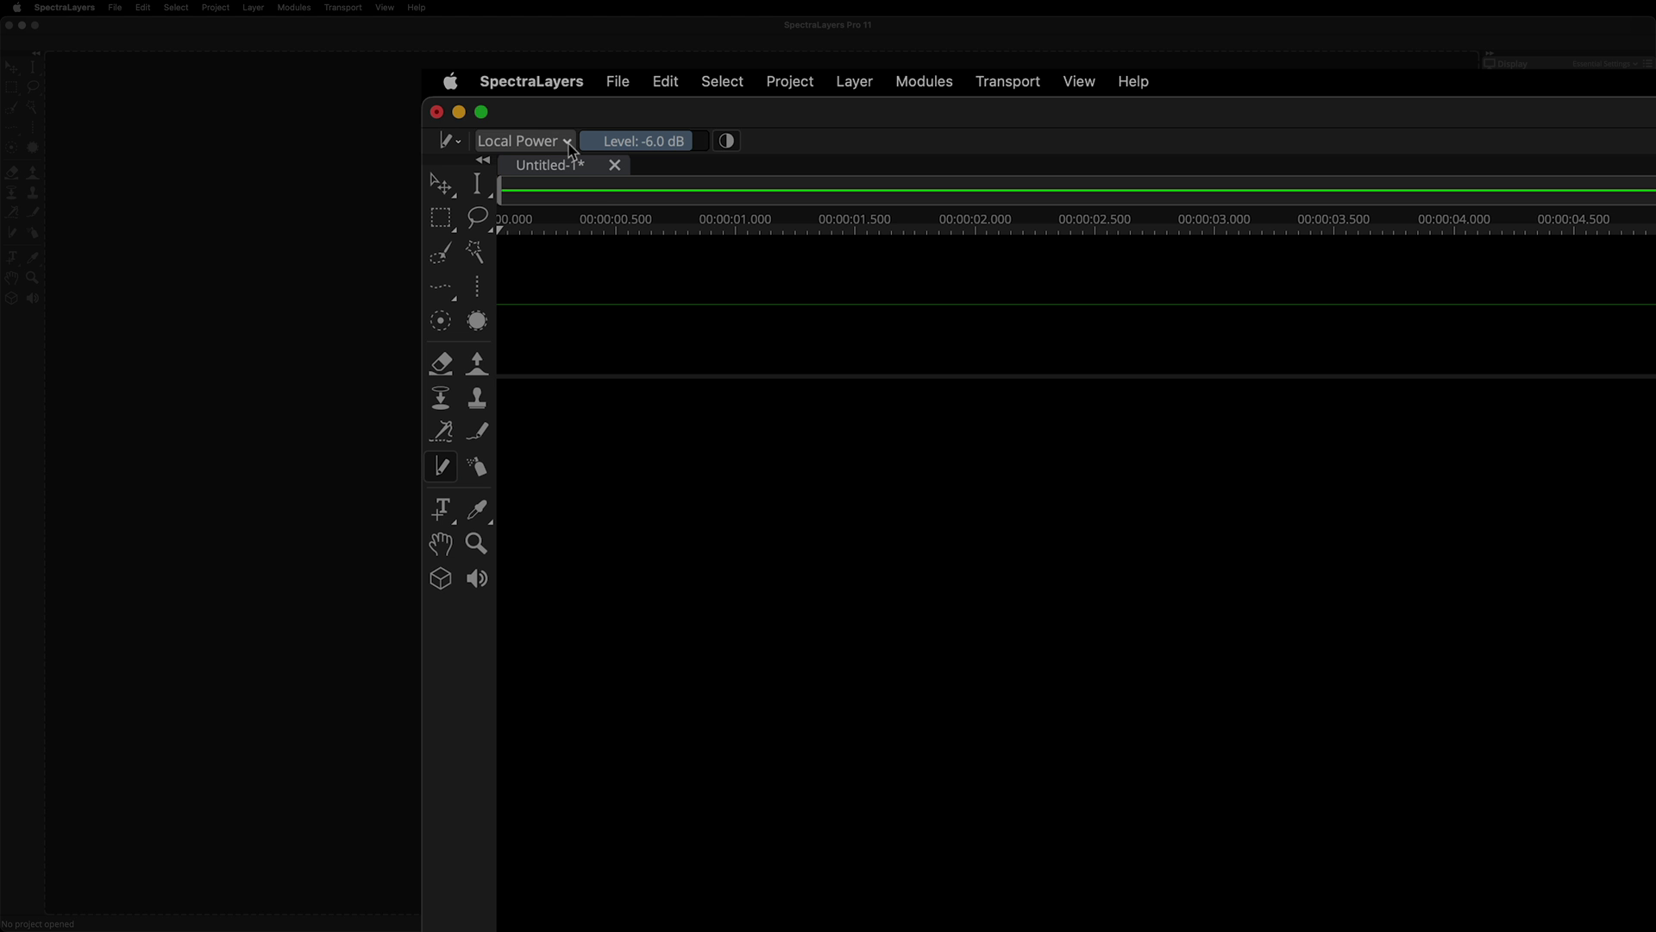
Step: Switch the Transient Pencil mode from Local Power to Total Power and play the transients
left_click(84, 42)
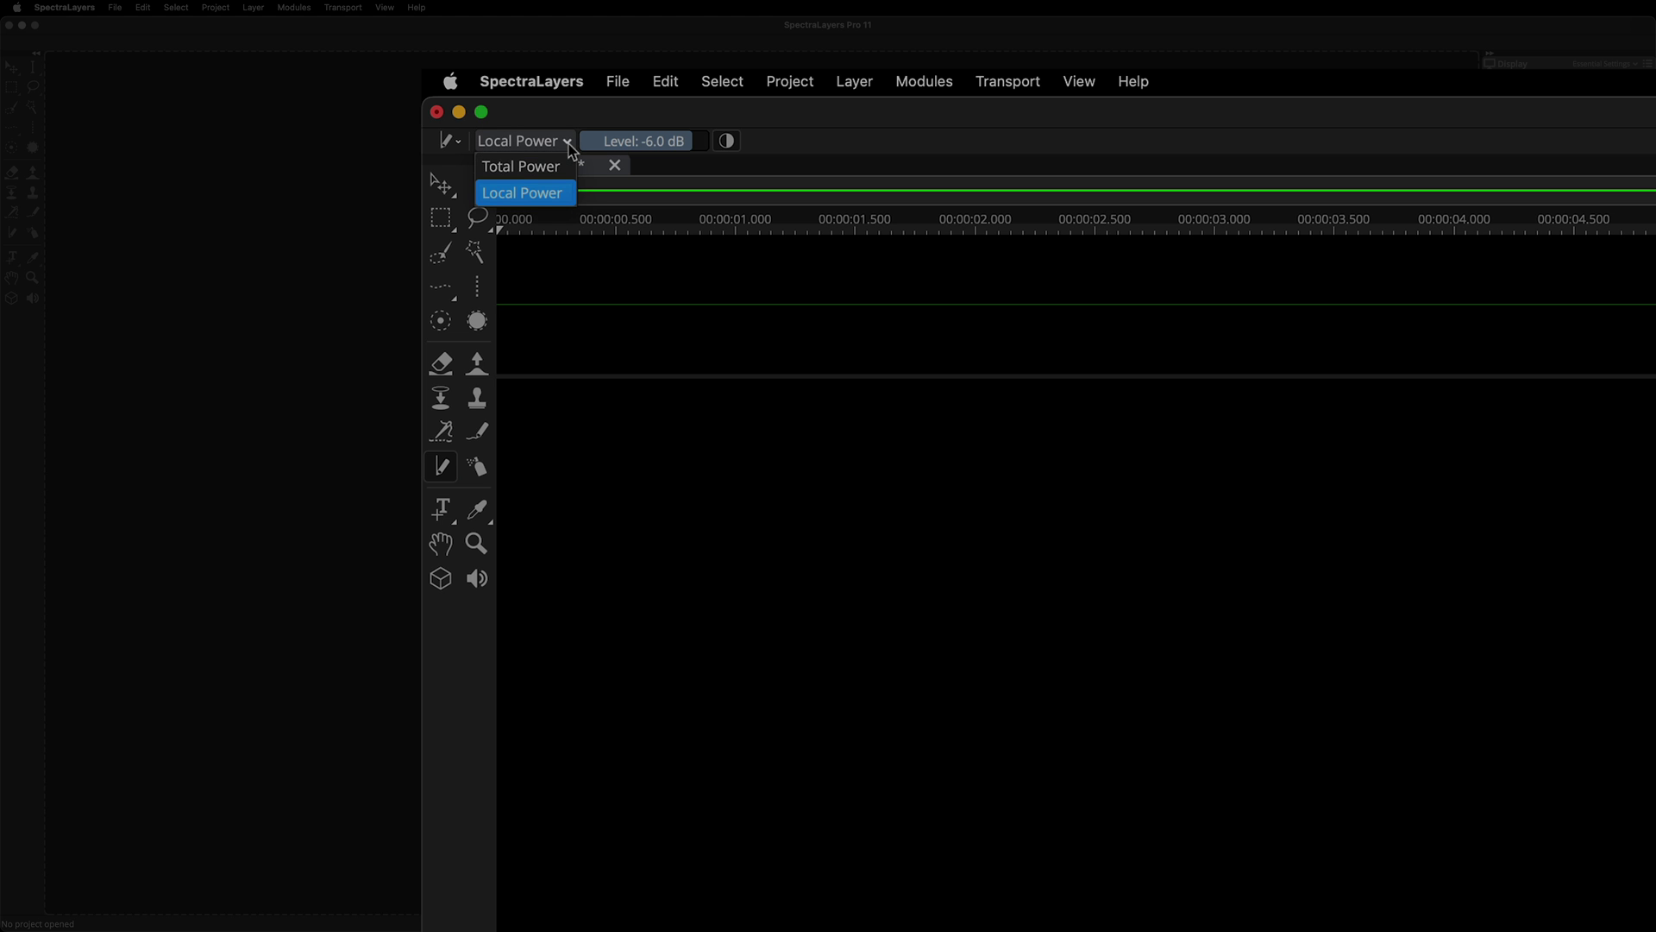
left_click(565, 166)
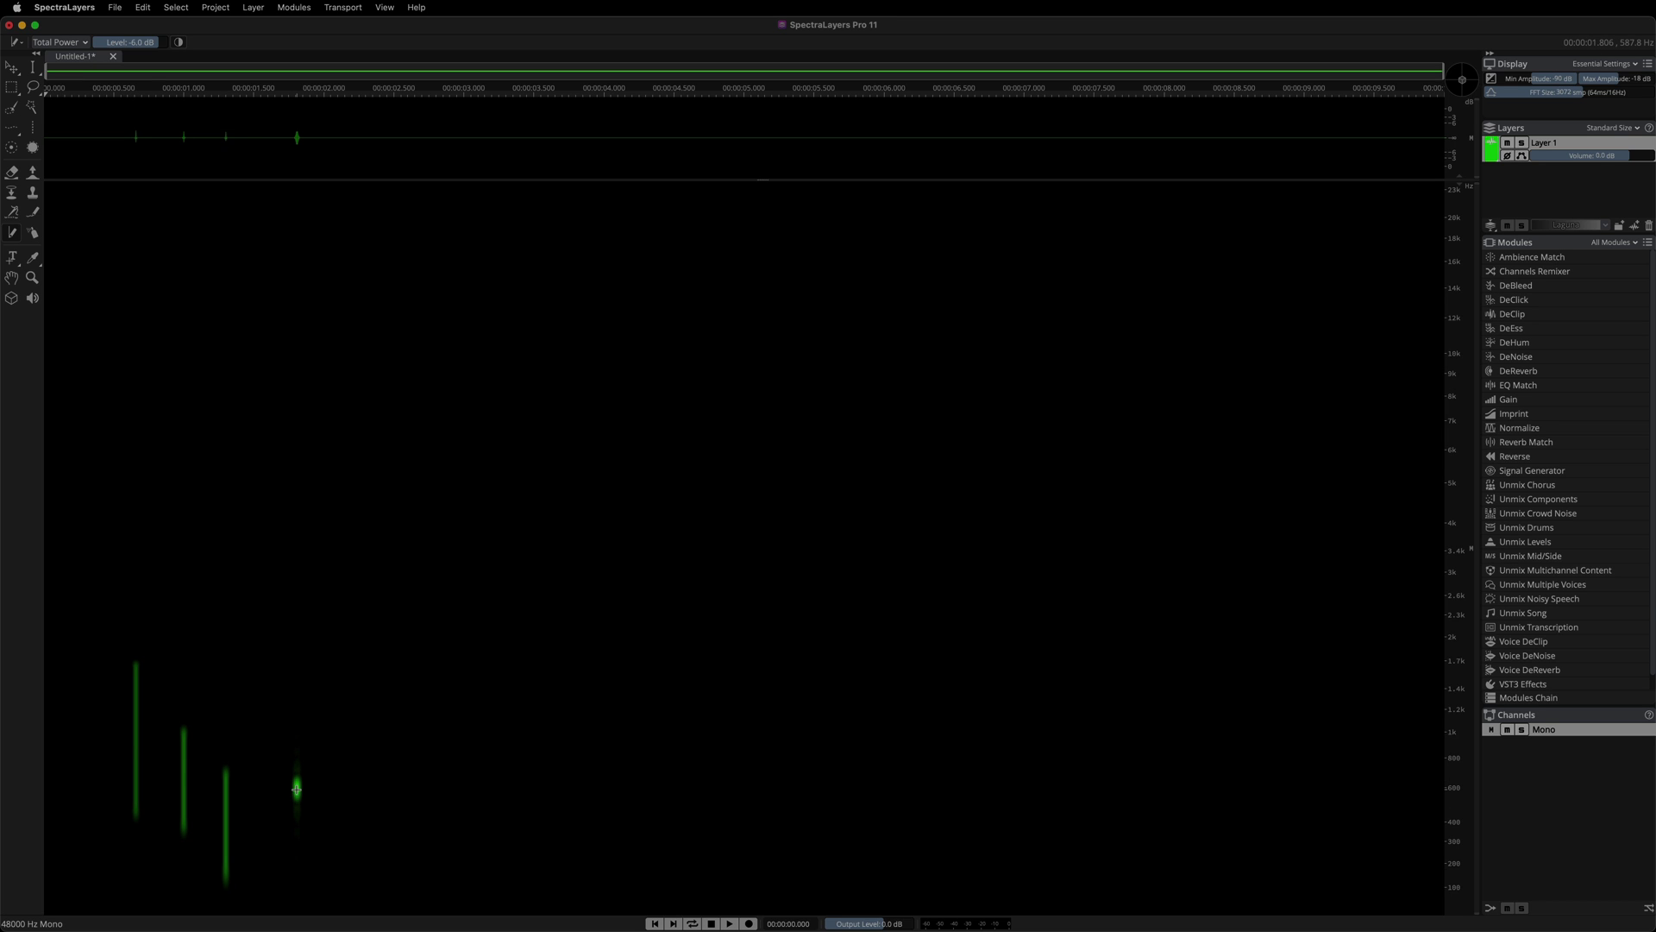
key("space")
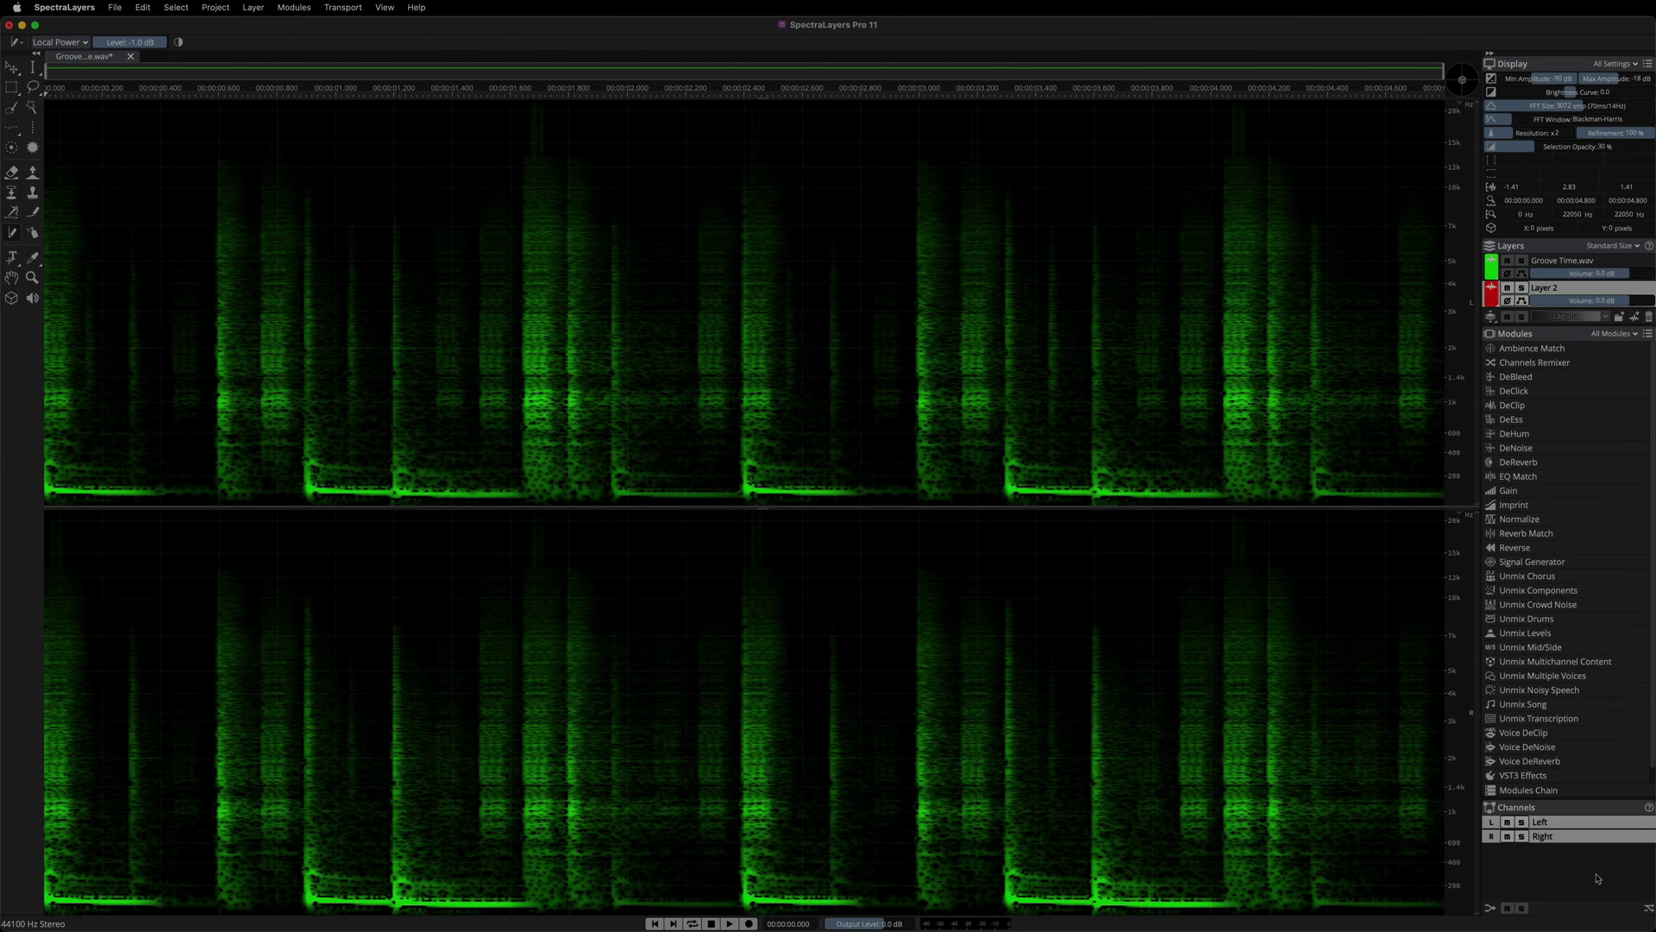
Step: Paint transient marks on five drum hits in Layer 2, then solo Layer 2 and play it
key("space")
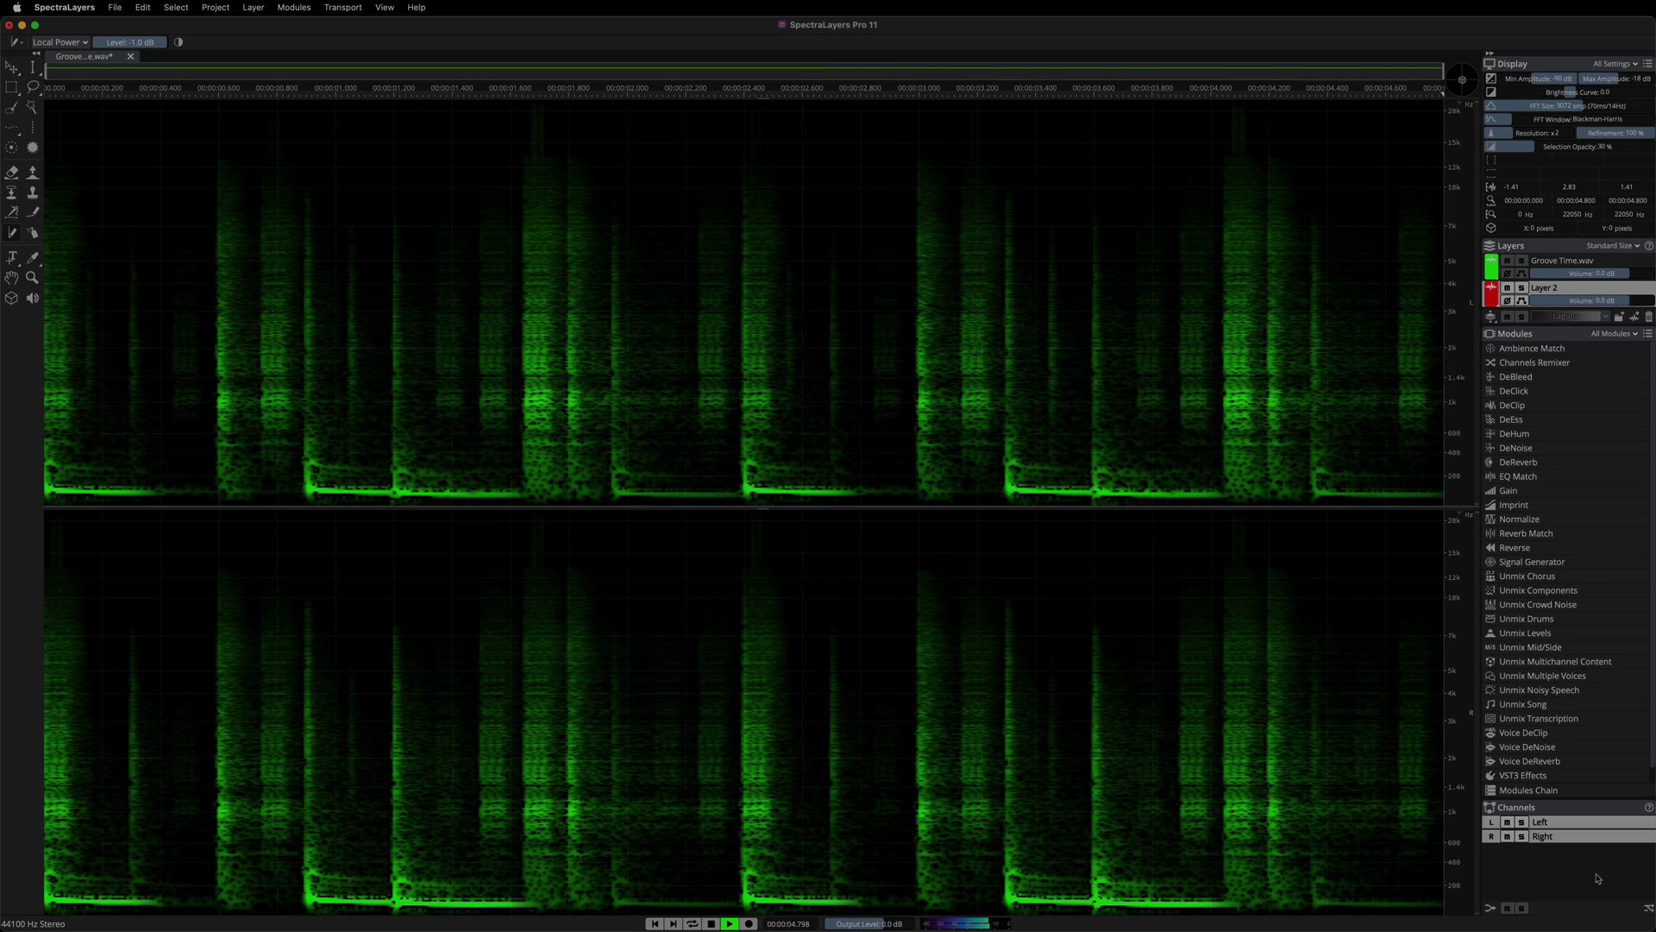
scroll(1458, 420, "up", 3)
scroll(1458, 419, "up", 5)
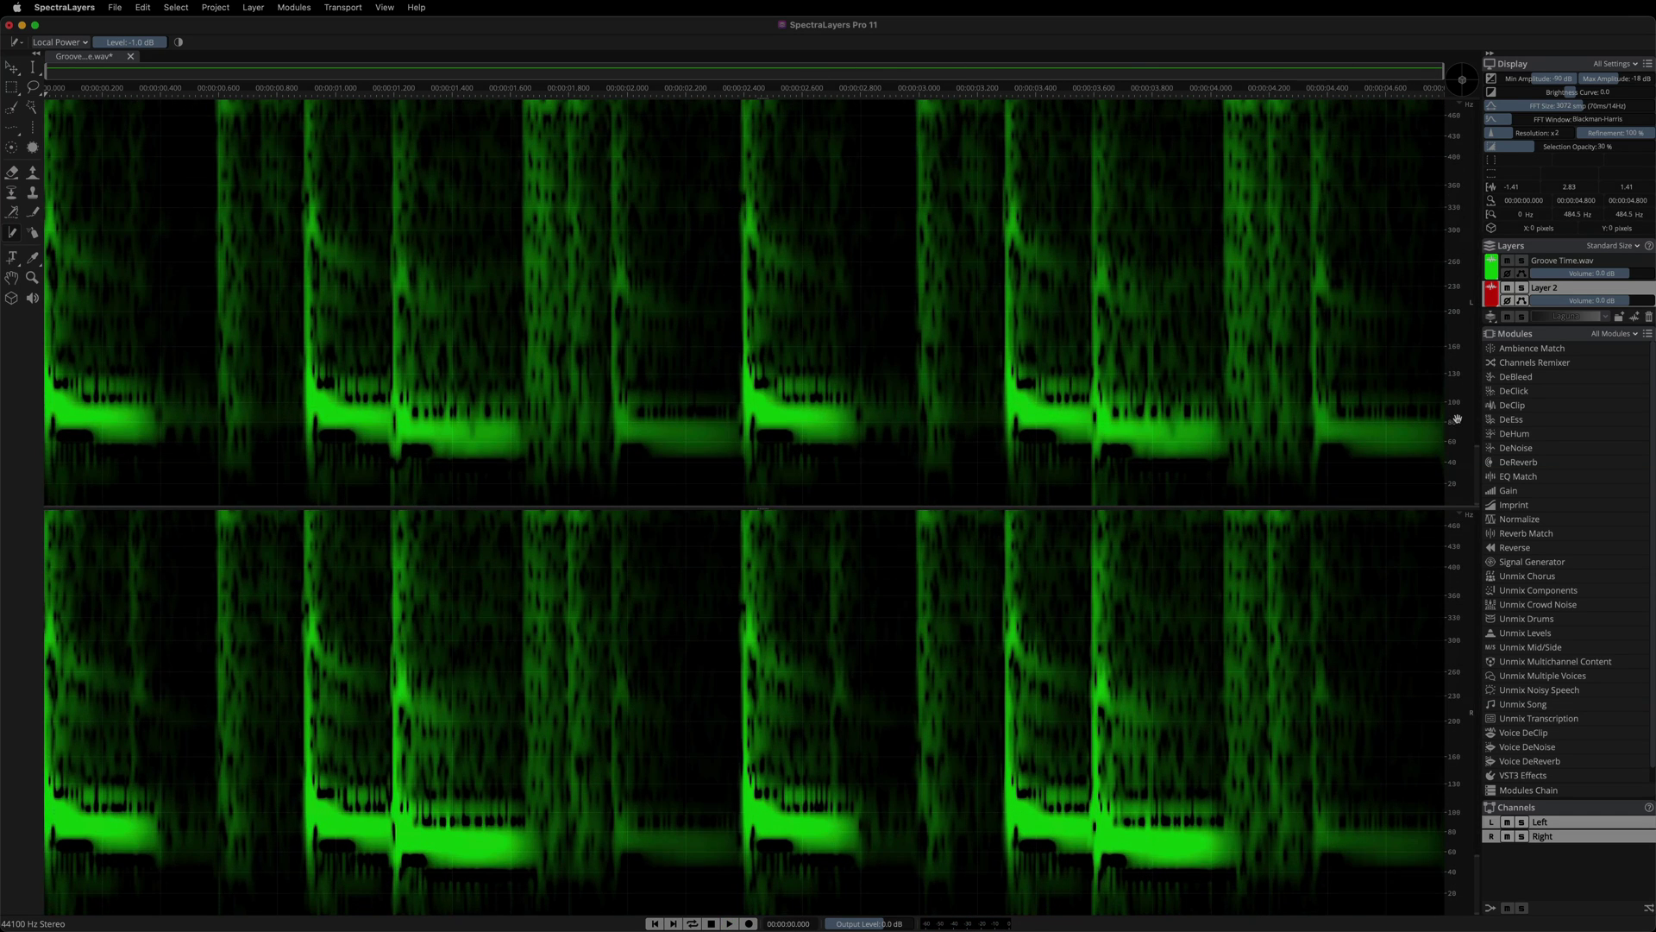
left_click(310, 442)
left_click(394, 442)
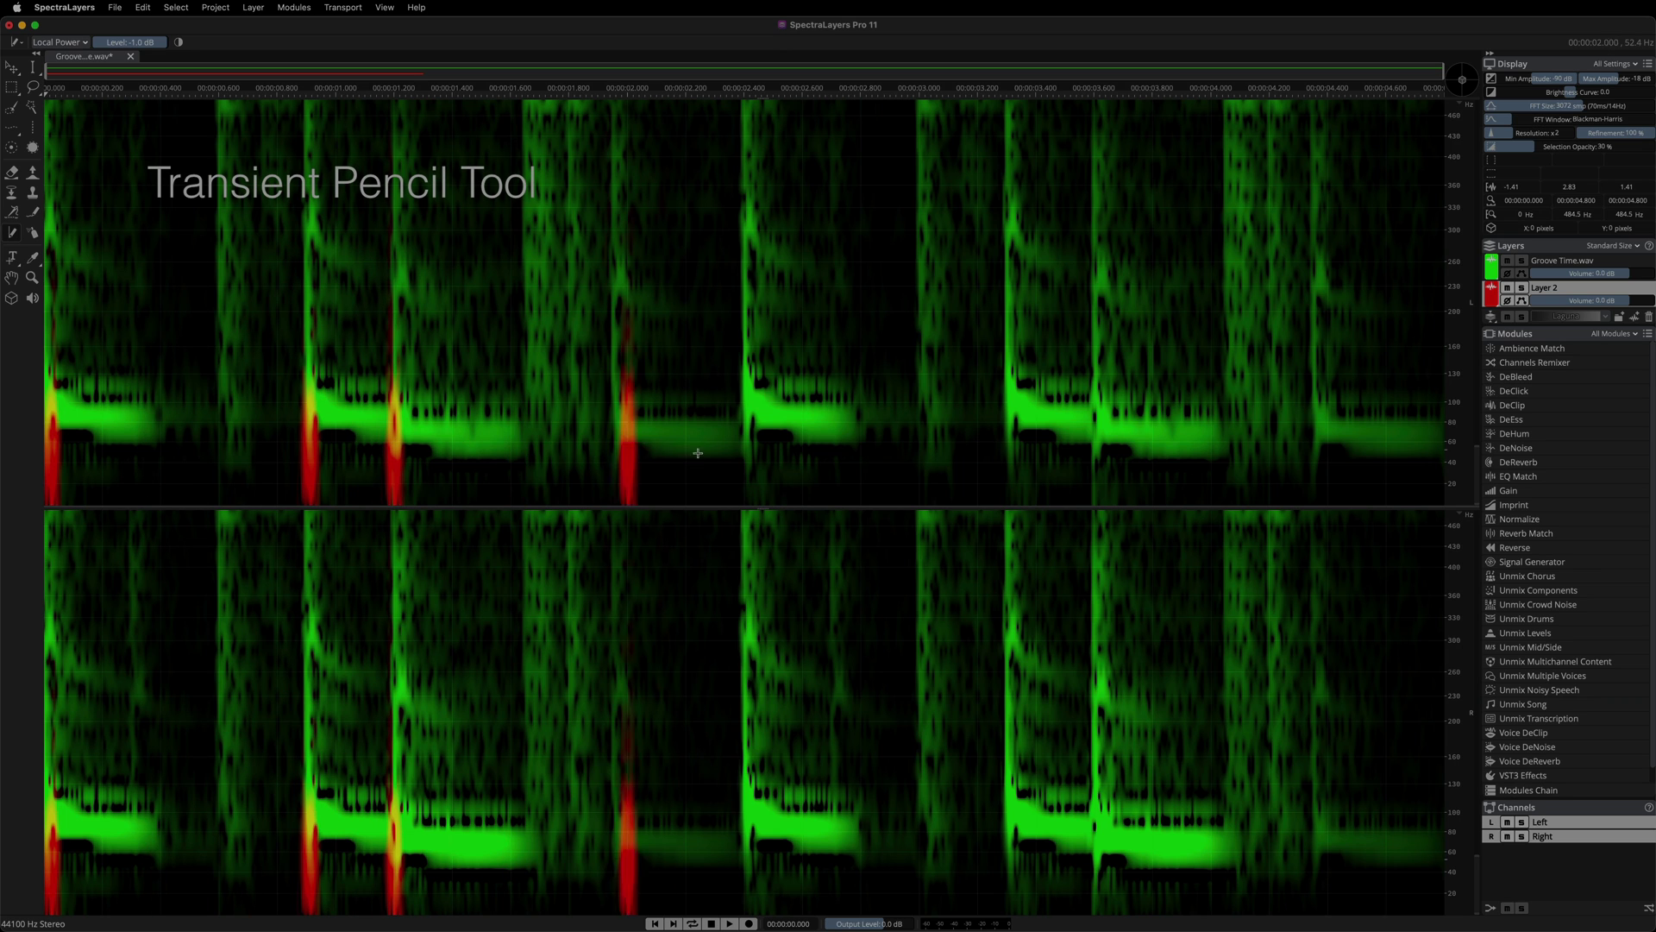
left_click(744, 453)
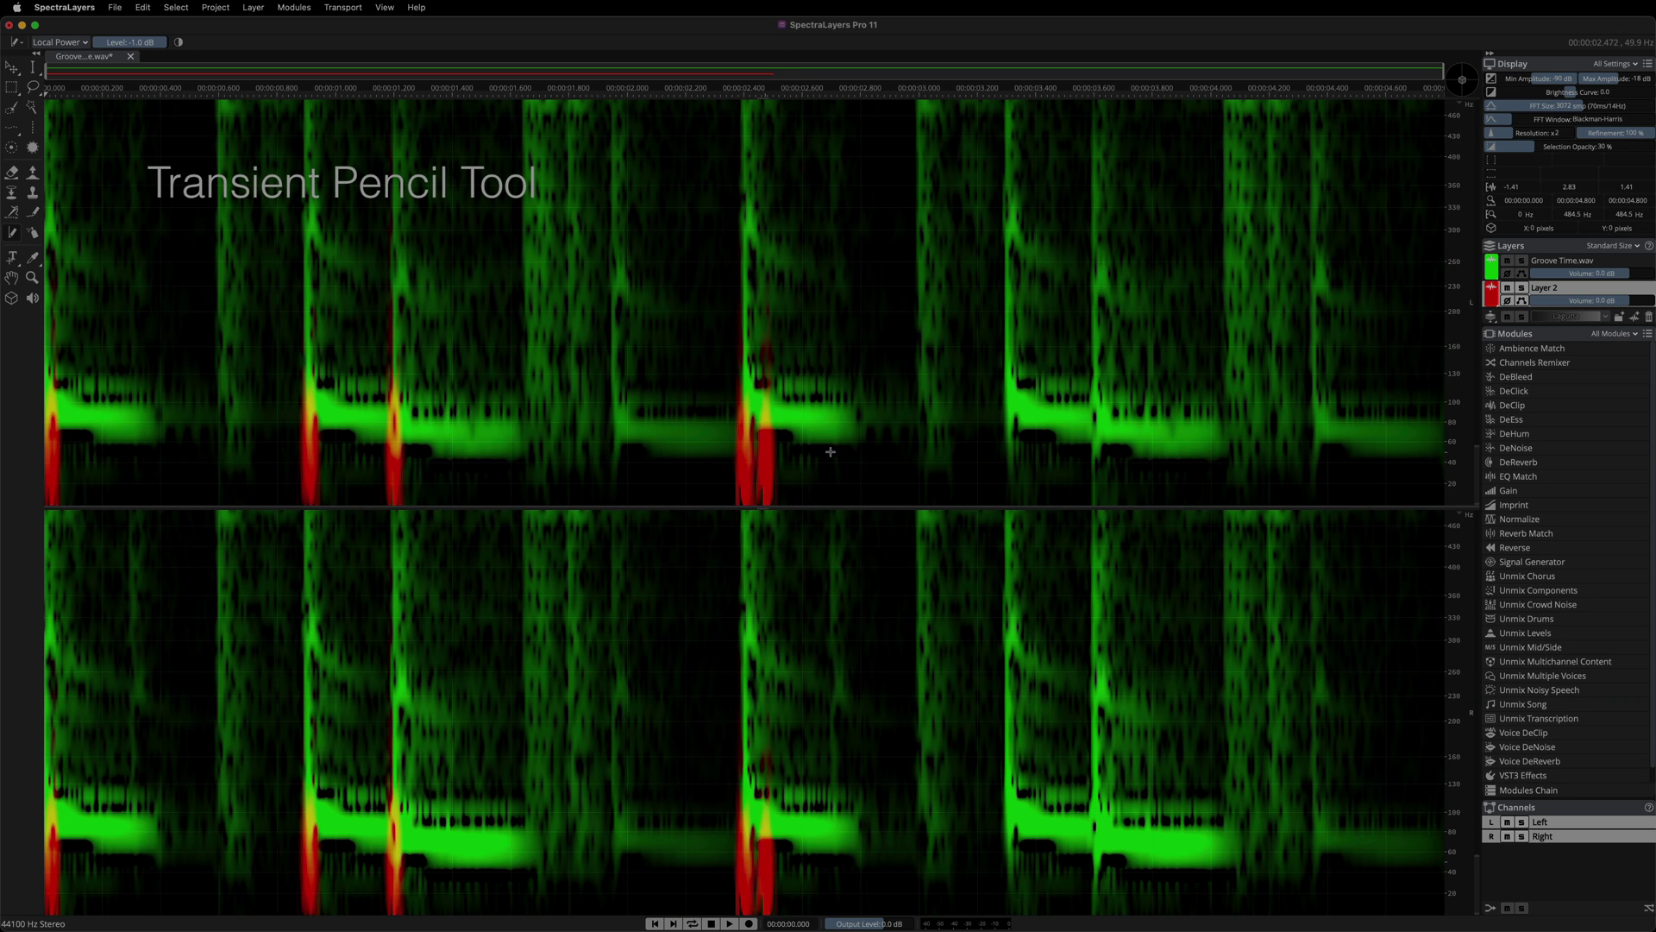
left_click(1010, 461)
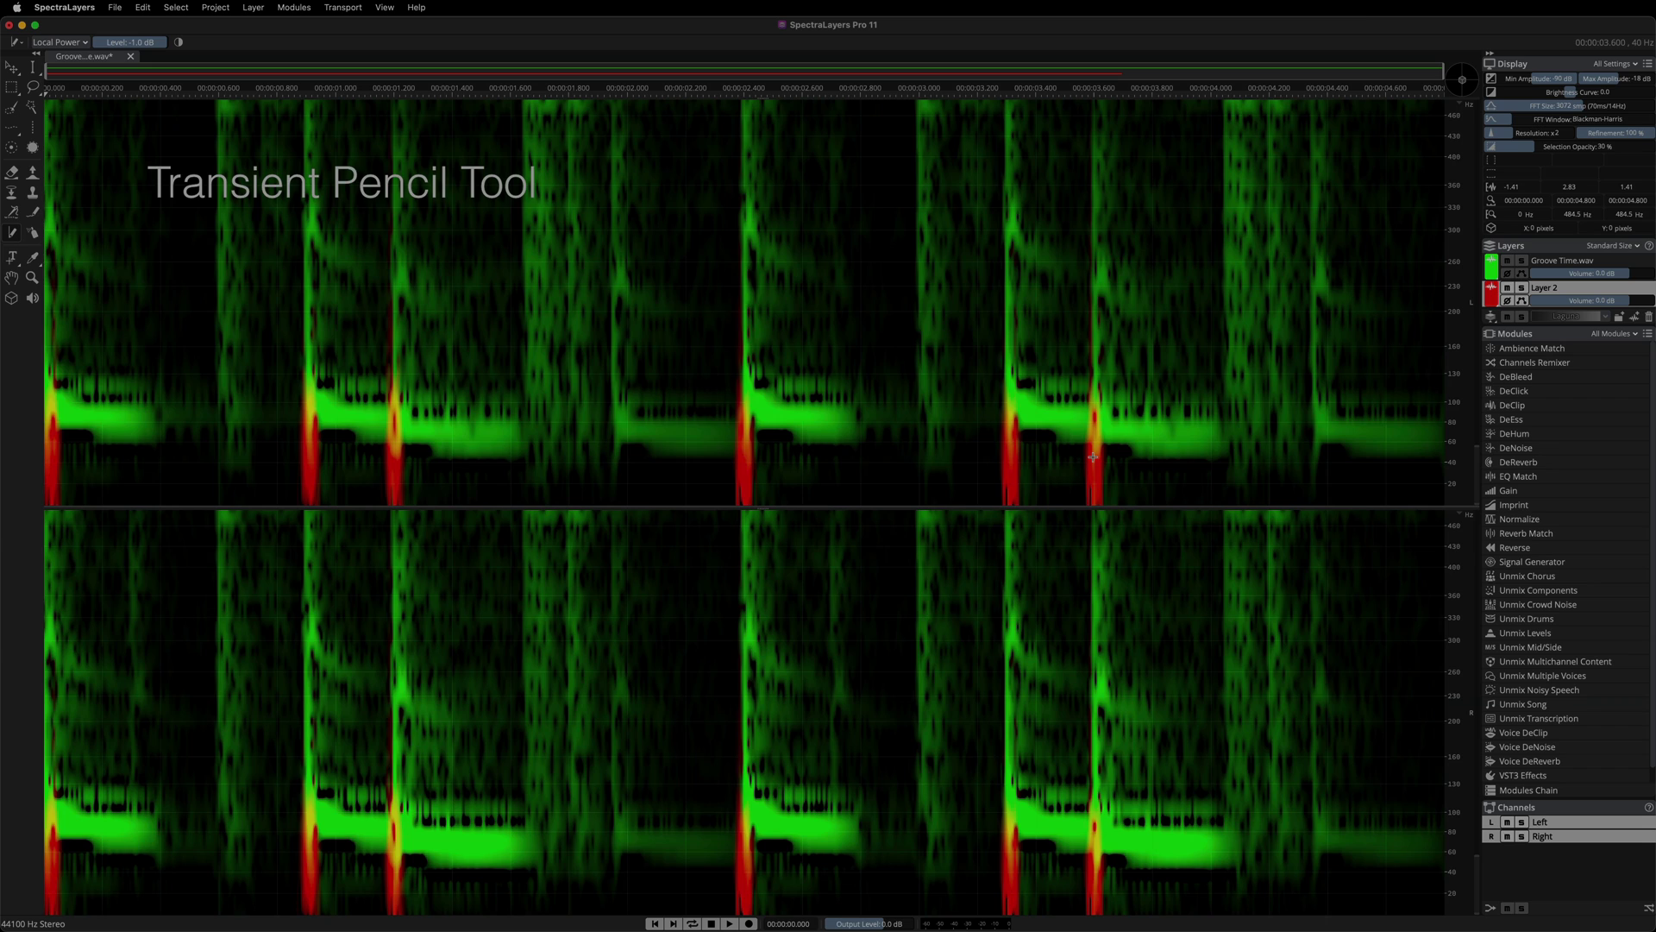
left_click(1093, 457)
left_click(1522, 287)
key("space")
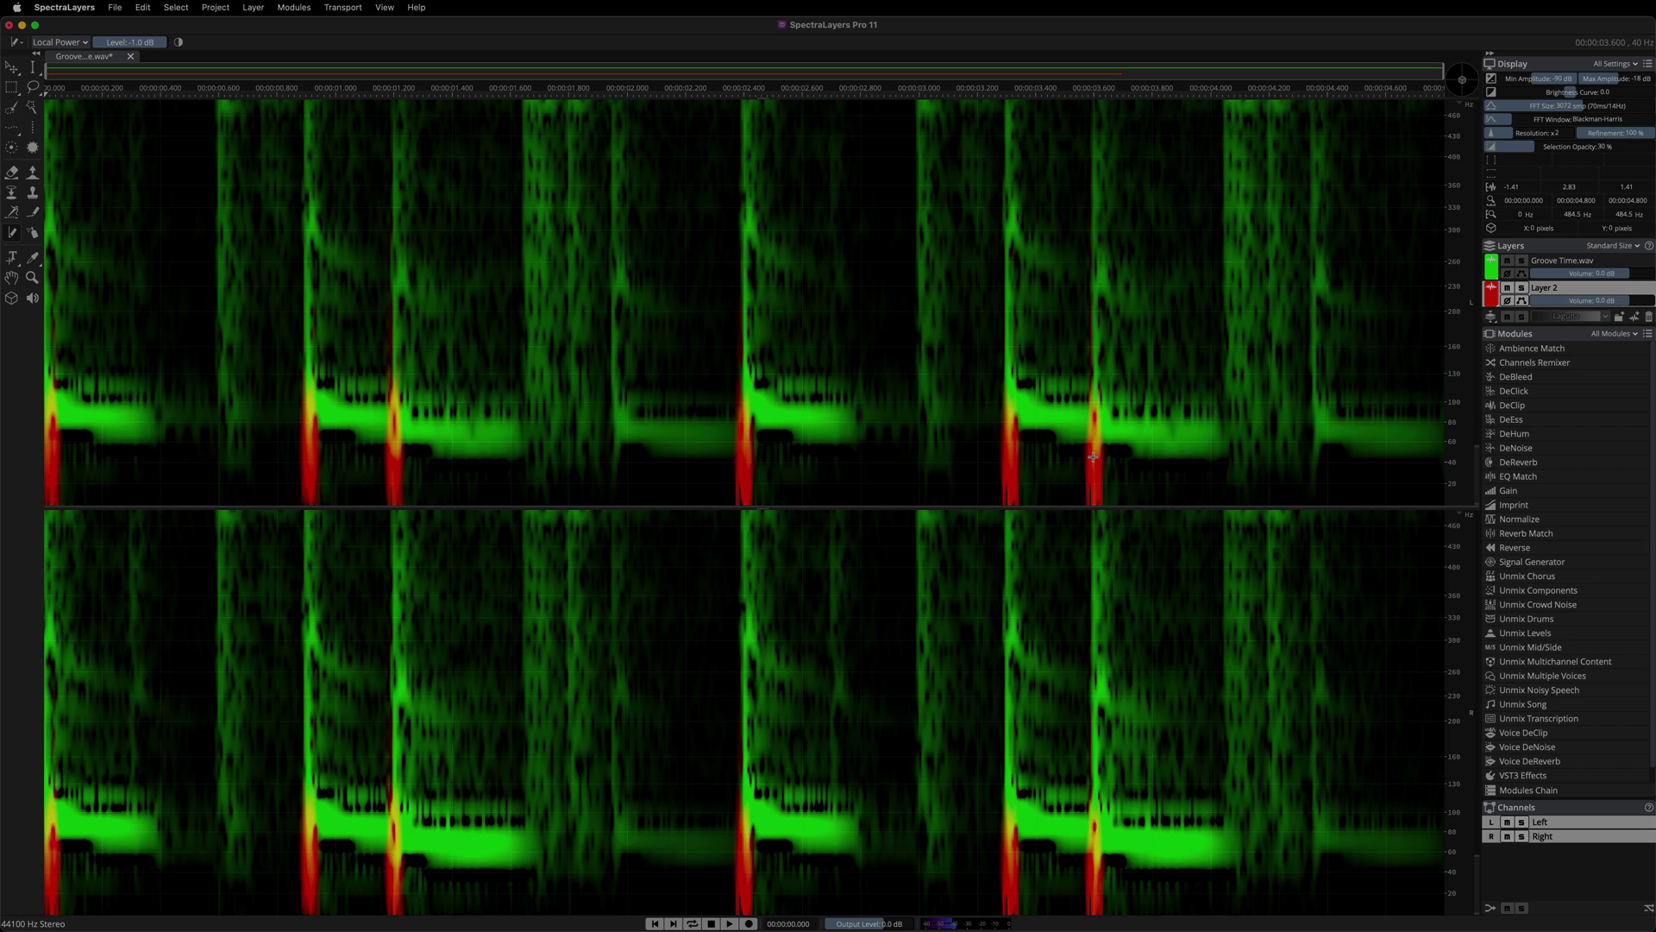
Step: Solo Groove Time.wav and play it alone, then unsolo it to hear both layers
left_click(1521, 261)
key("space")
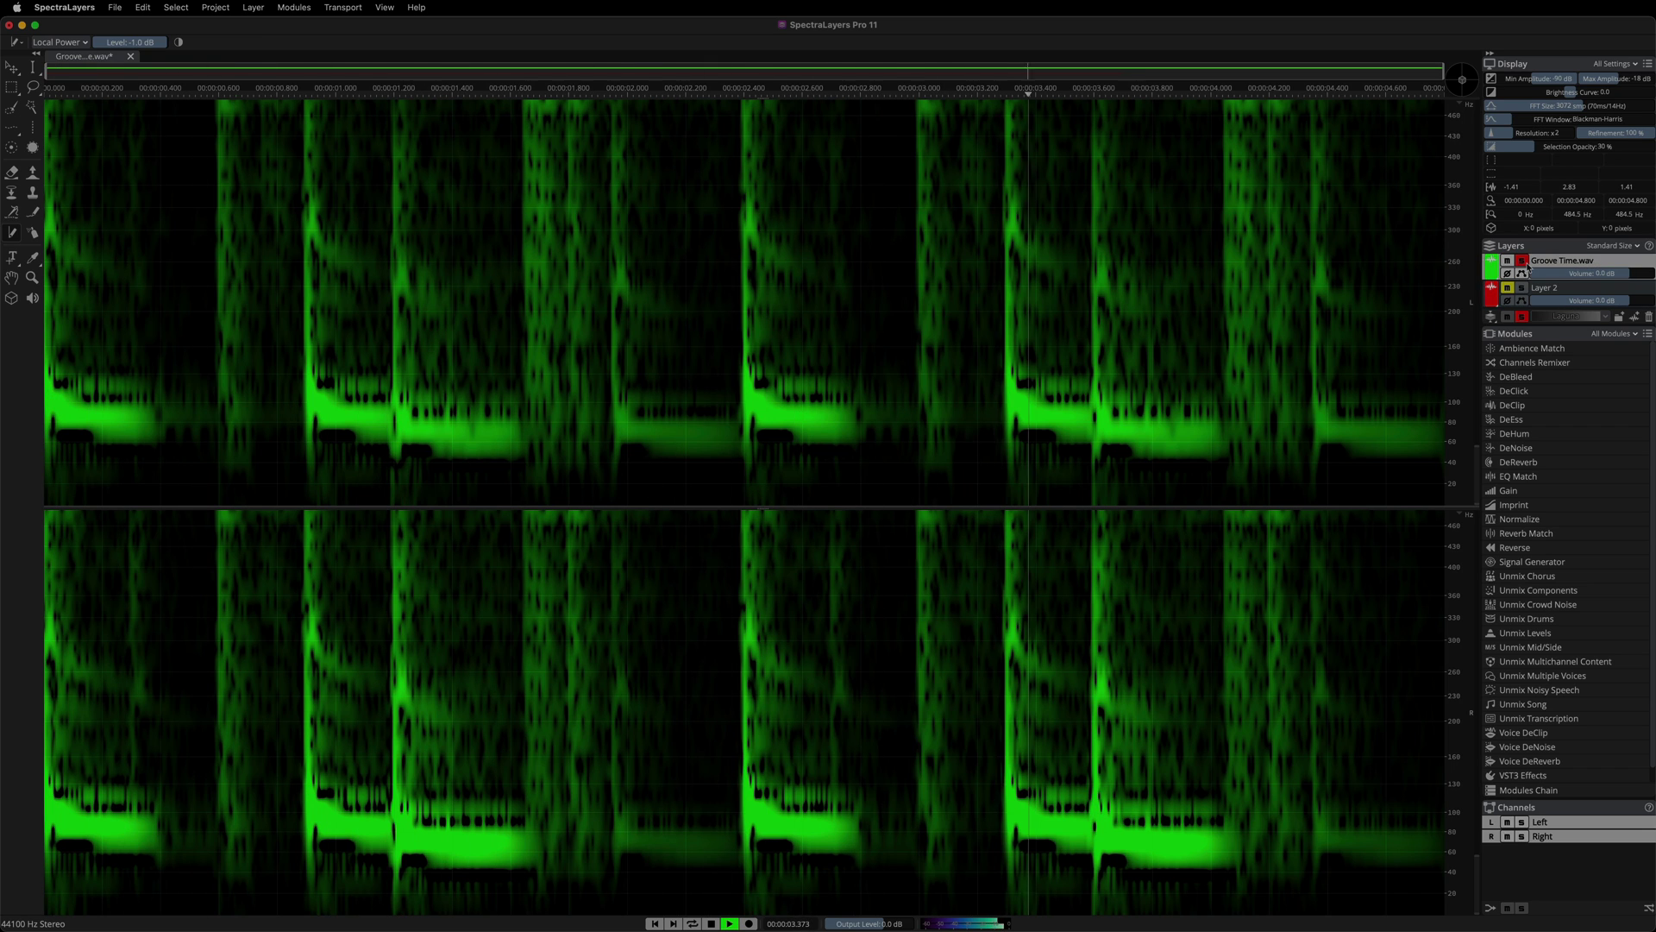
left_click(1523, 262)
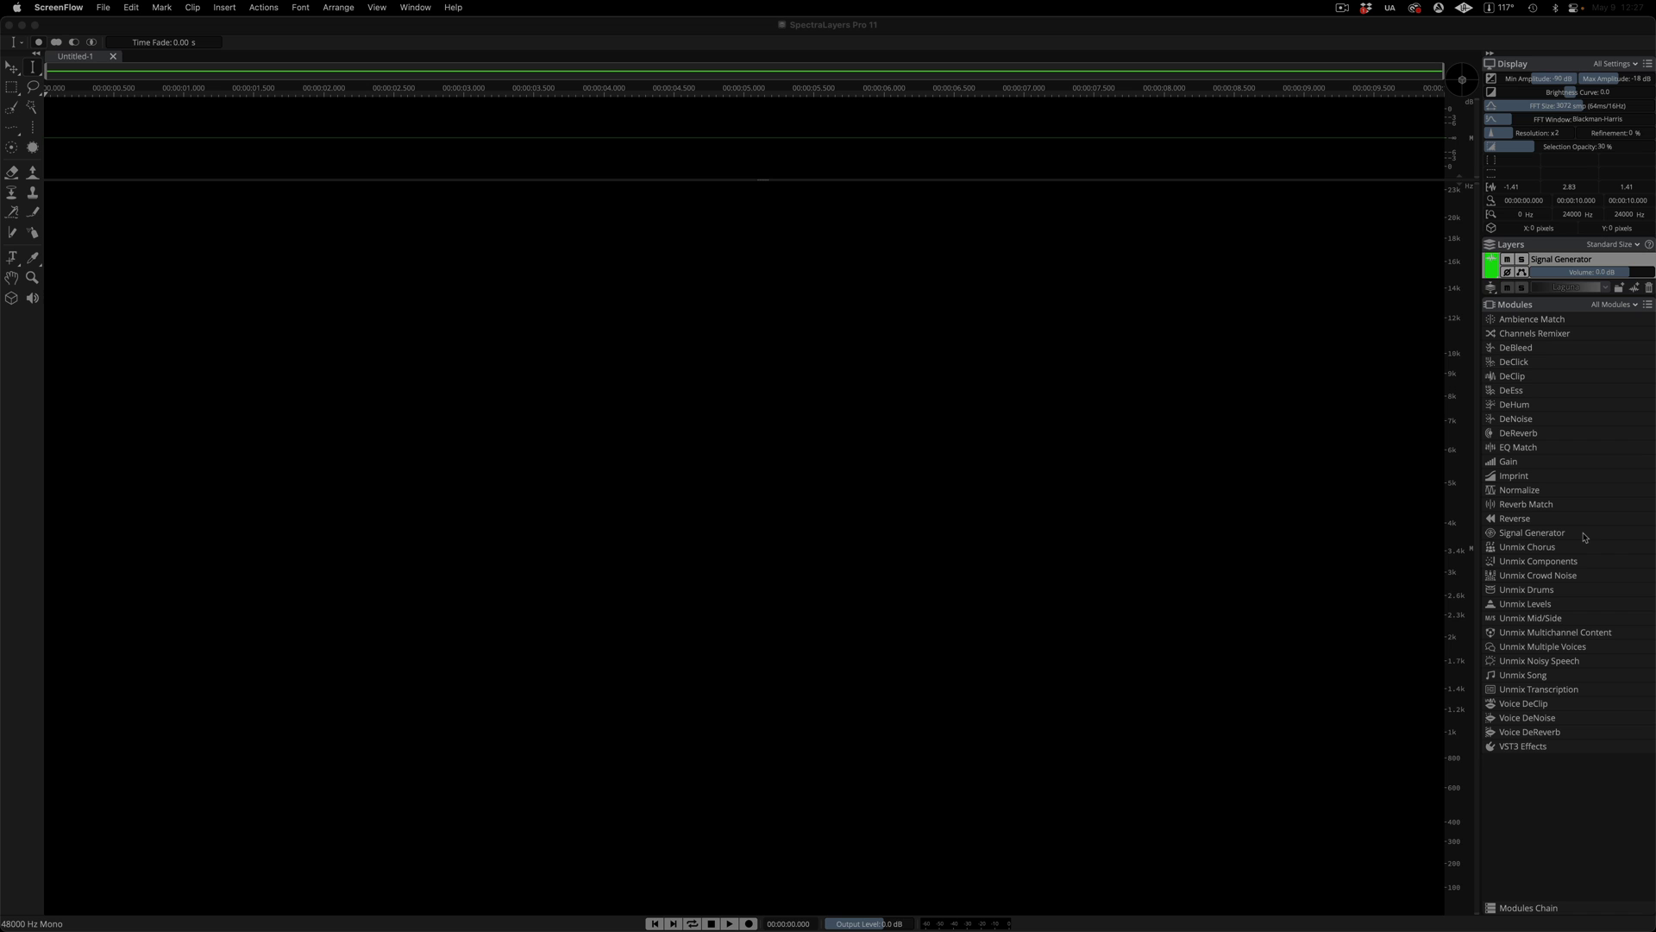
Step: Generate transient clicks into the selection with the Signal Generator and play them
left_click(1532, 532)
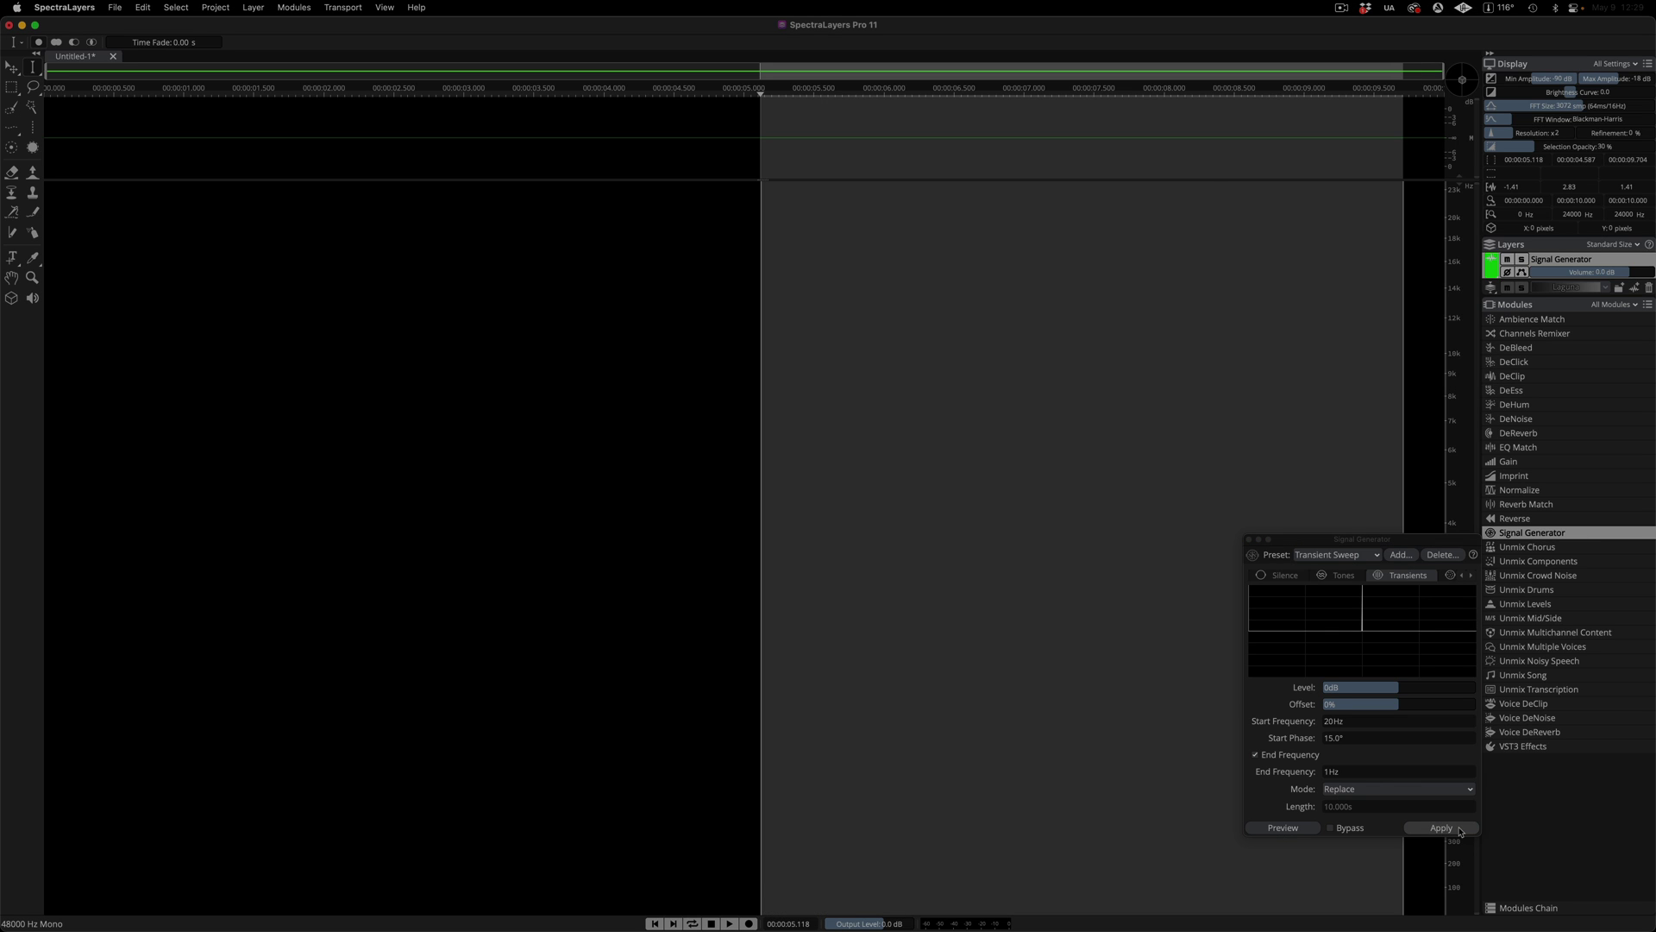
left_click(1441, 827)
key("space")
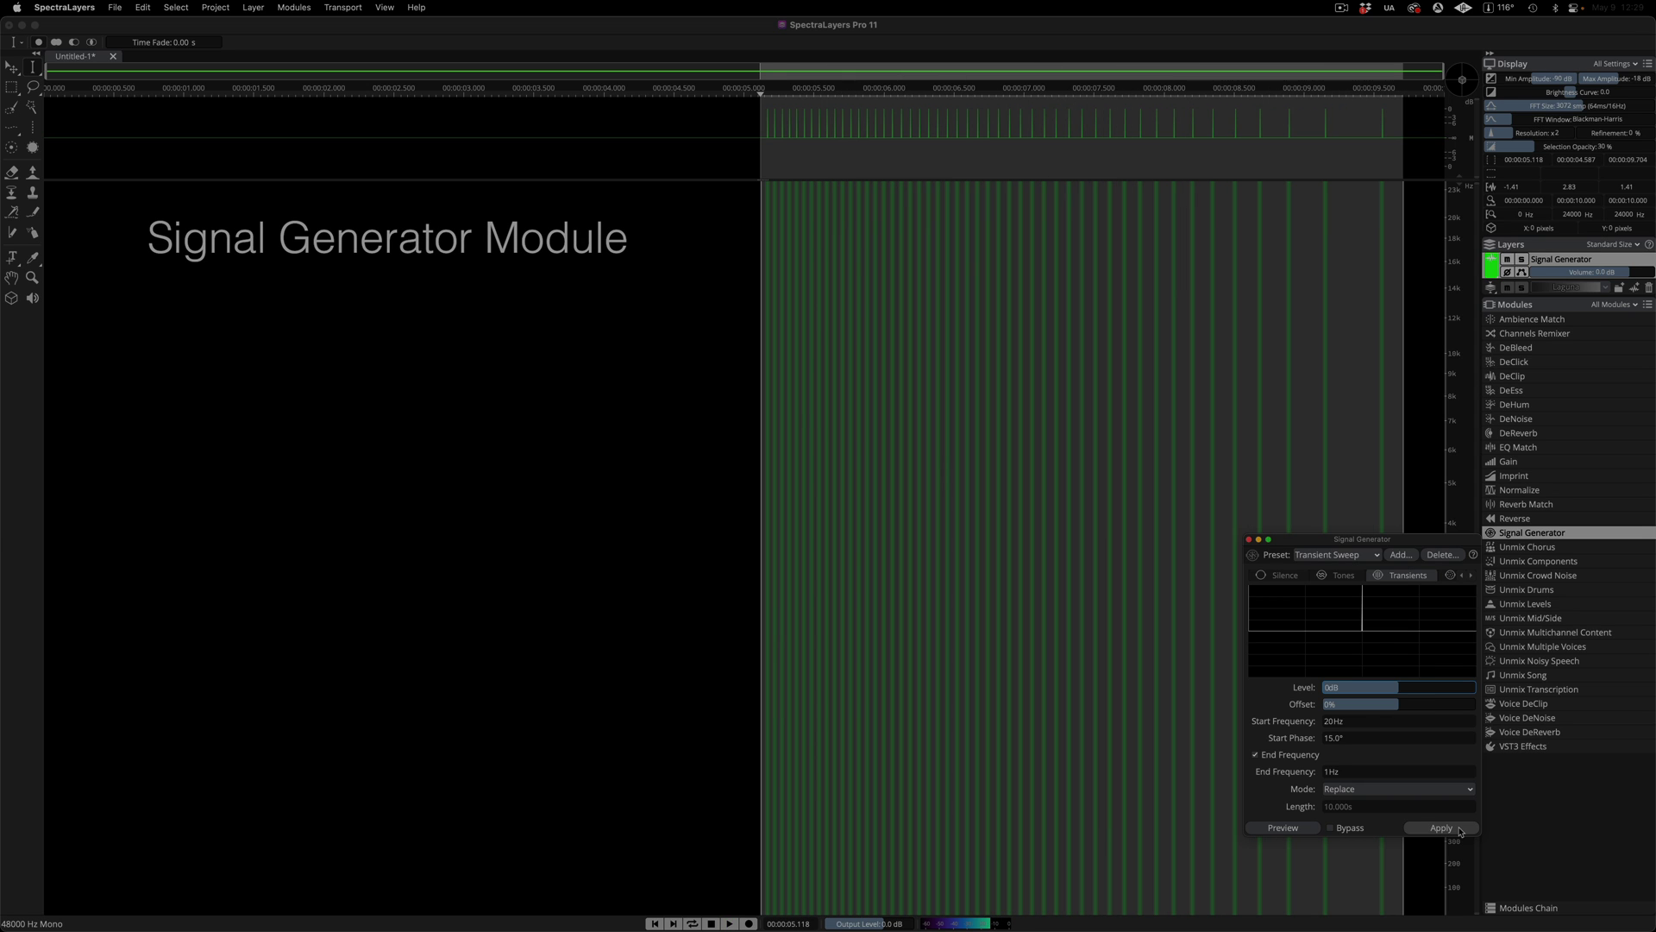
Step: Mix a 440 Hz sine tone over the transients and play the result
left_click(1343, 576)
left_click(1487, 777)
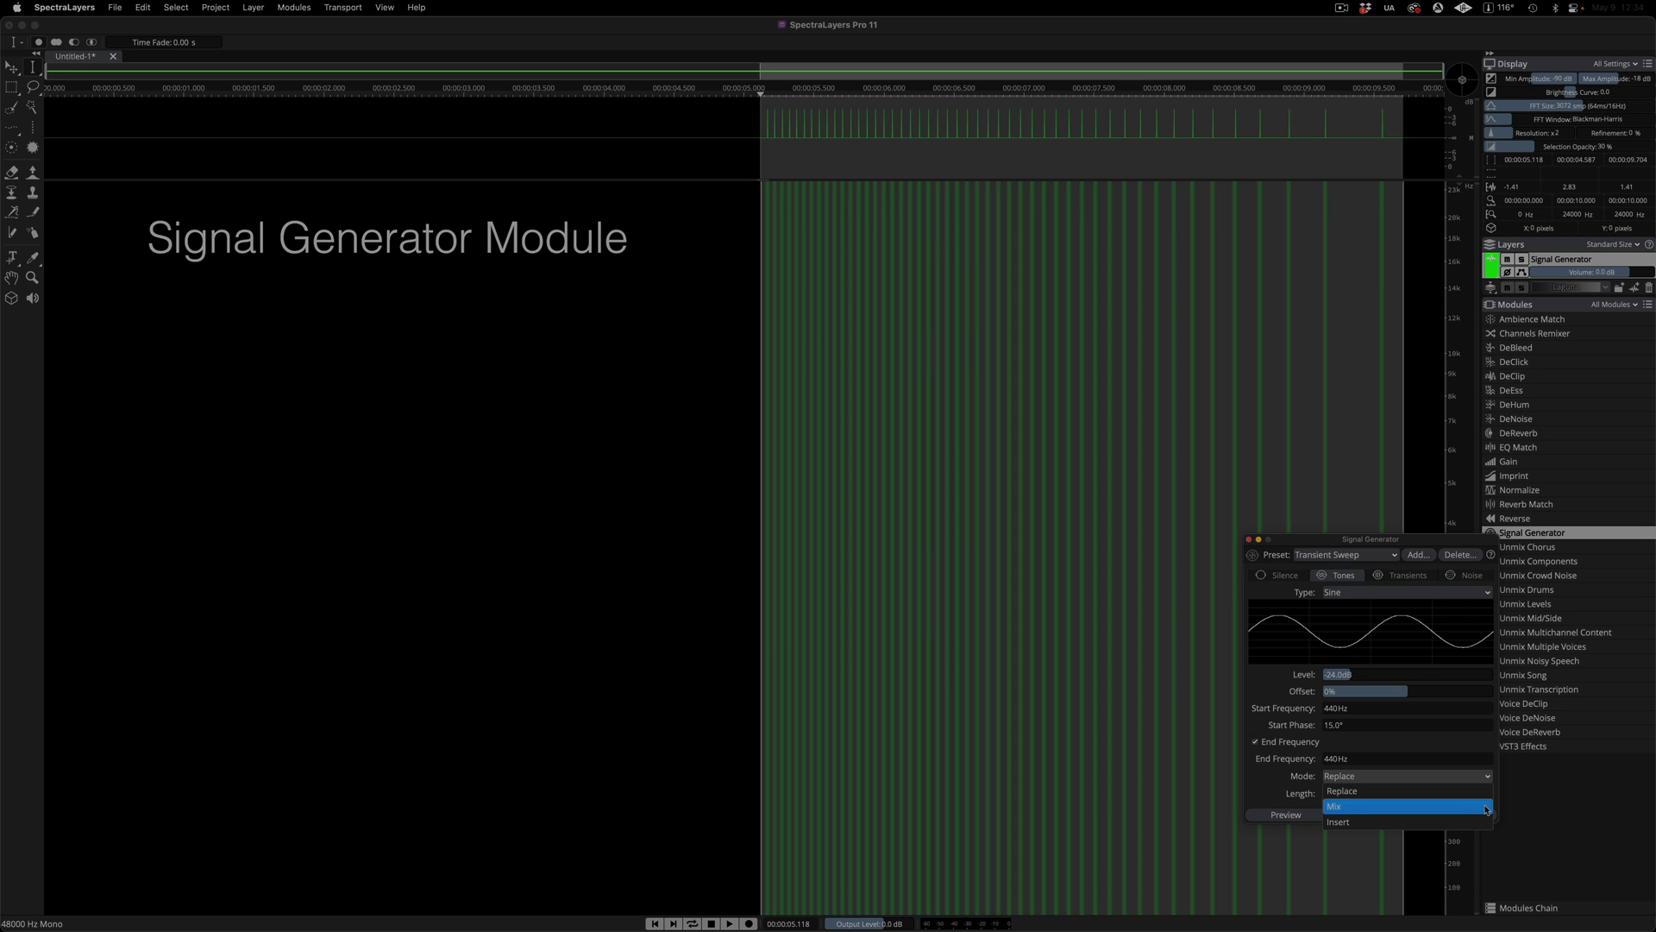
left_click(1486, 807)
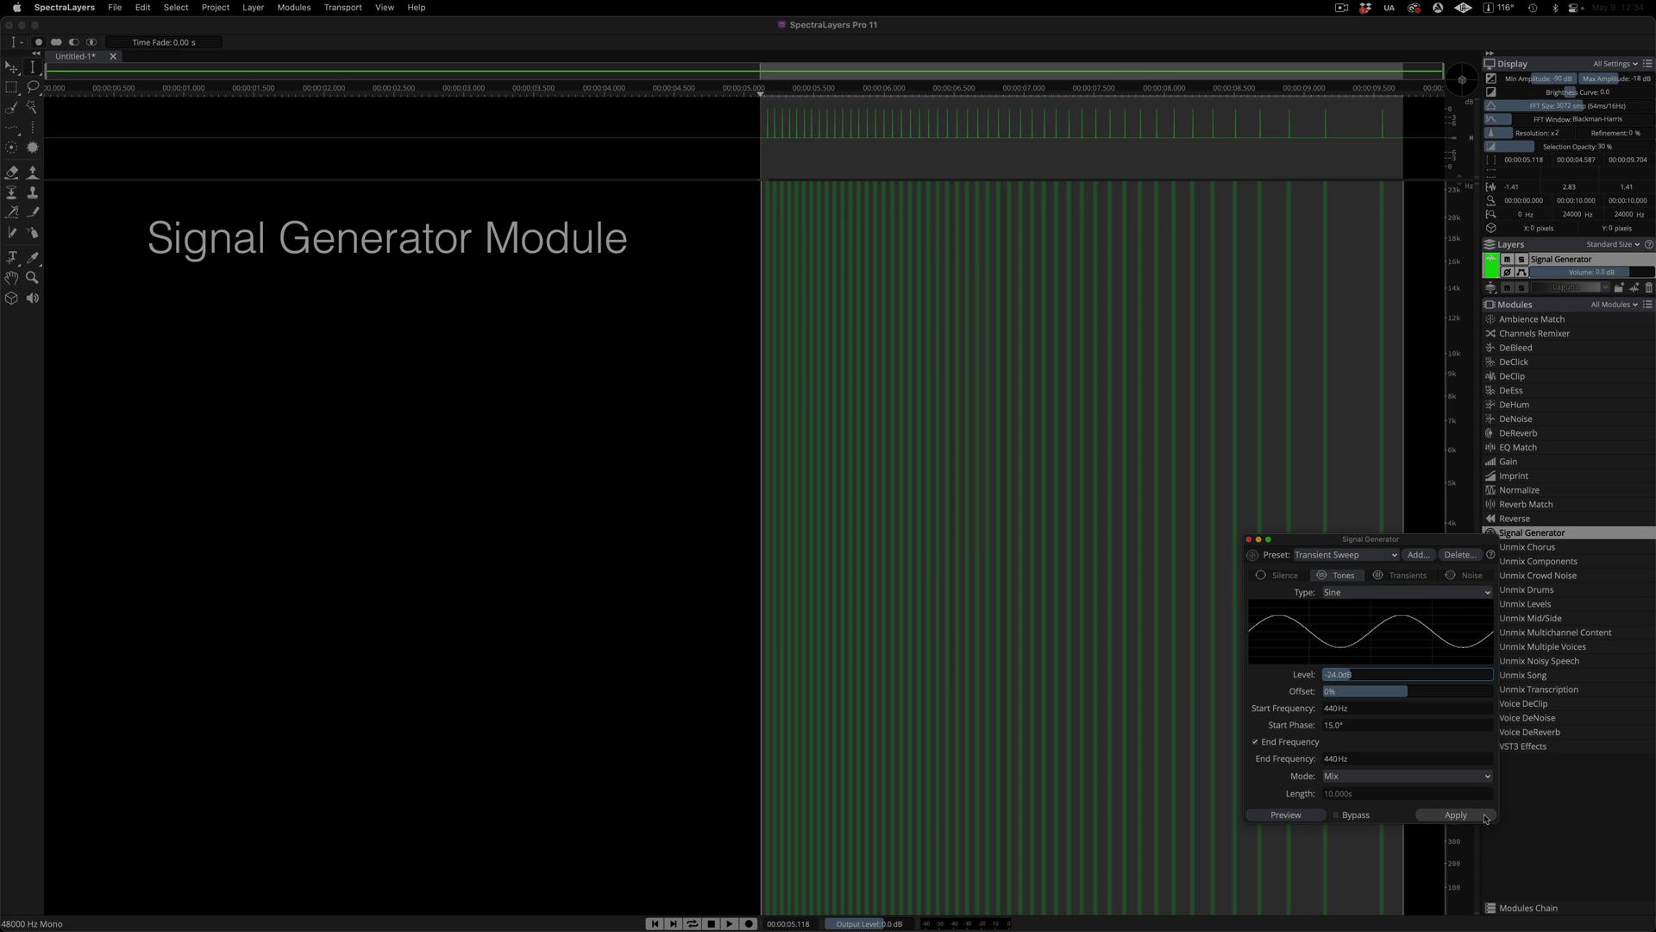
left_click(1485, 816)
key("space")
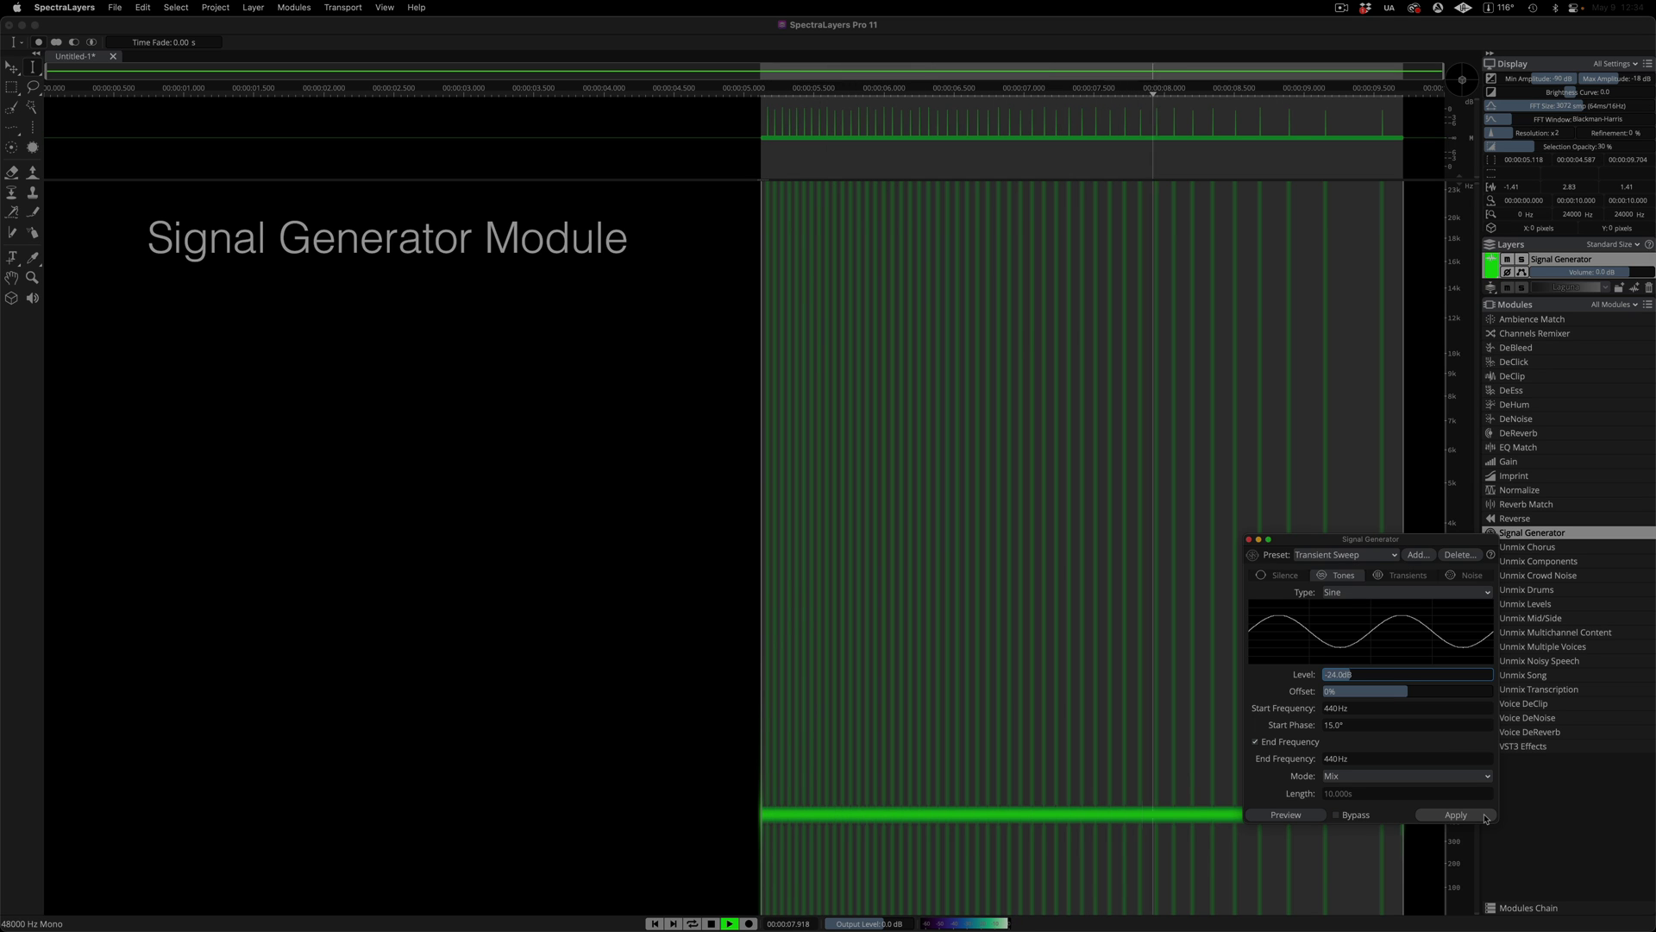
Step: Add white noise to the selection and play back the result
left_click(1488, 577)
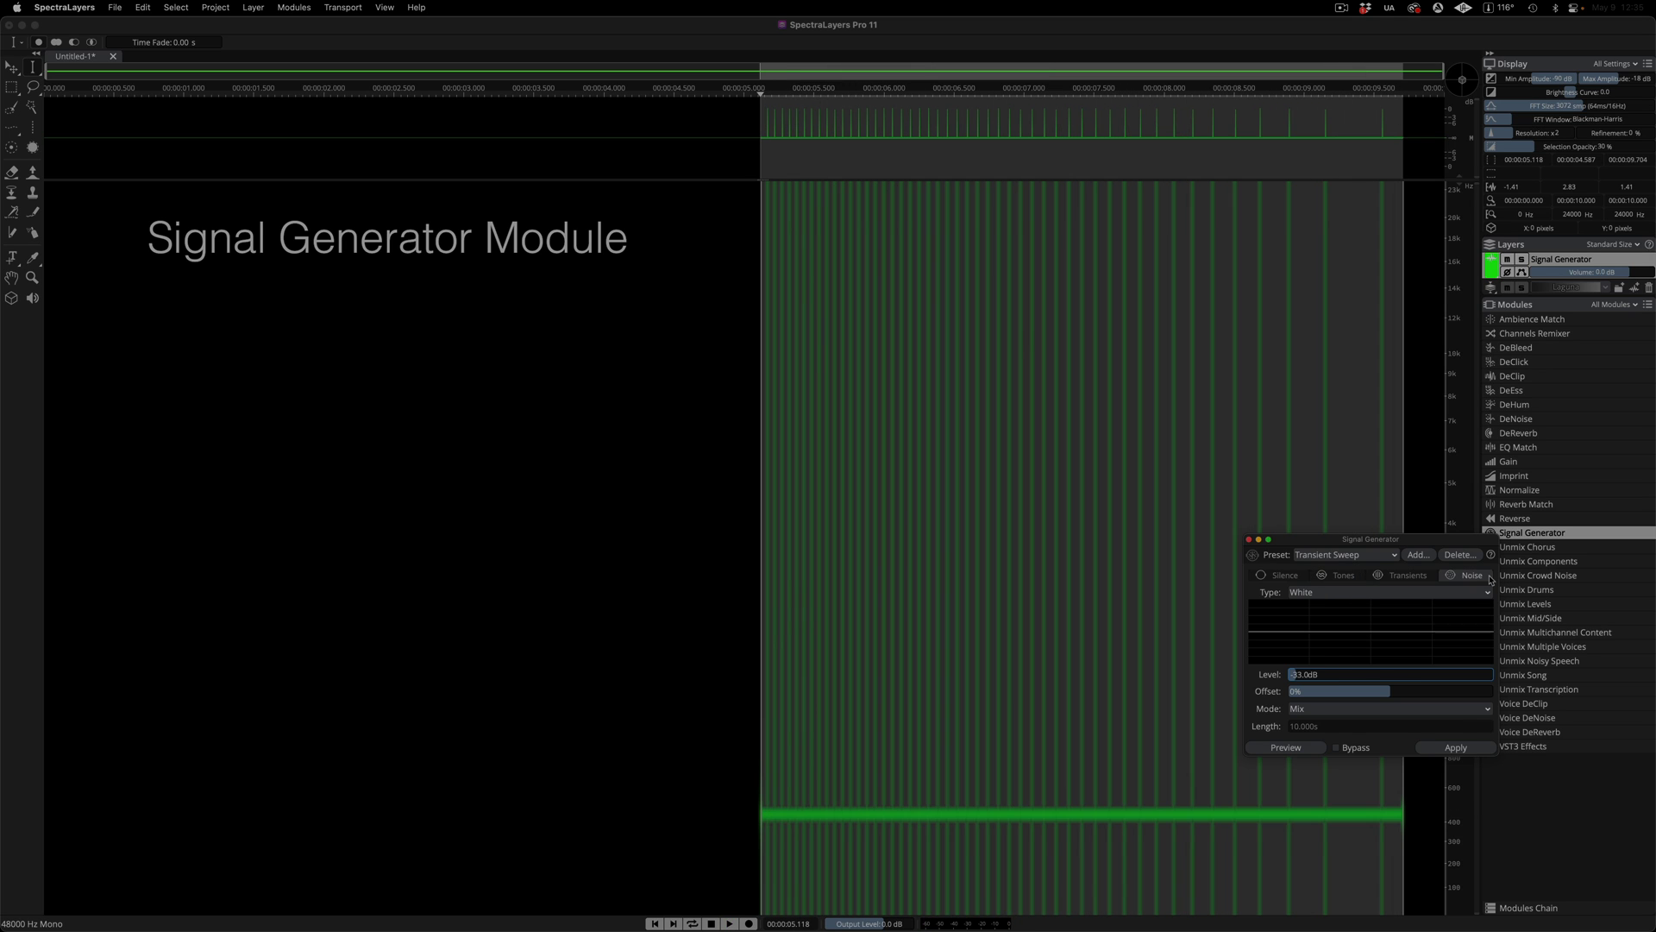
left_click(1480, 749)
key("space")
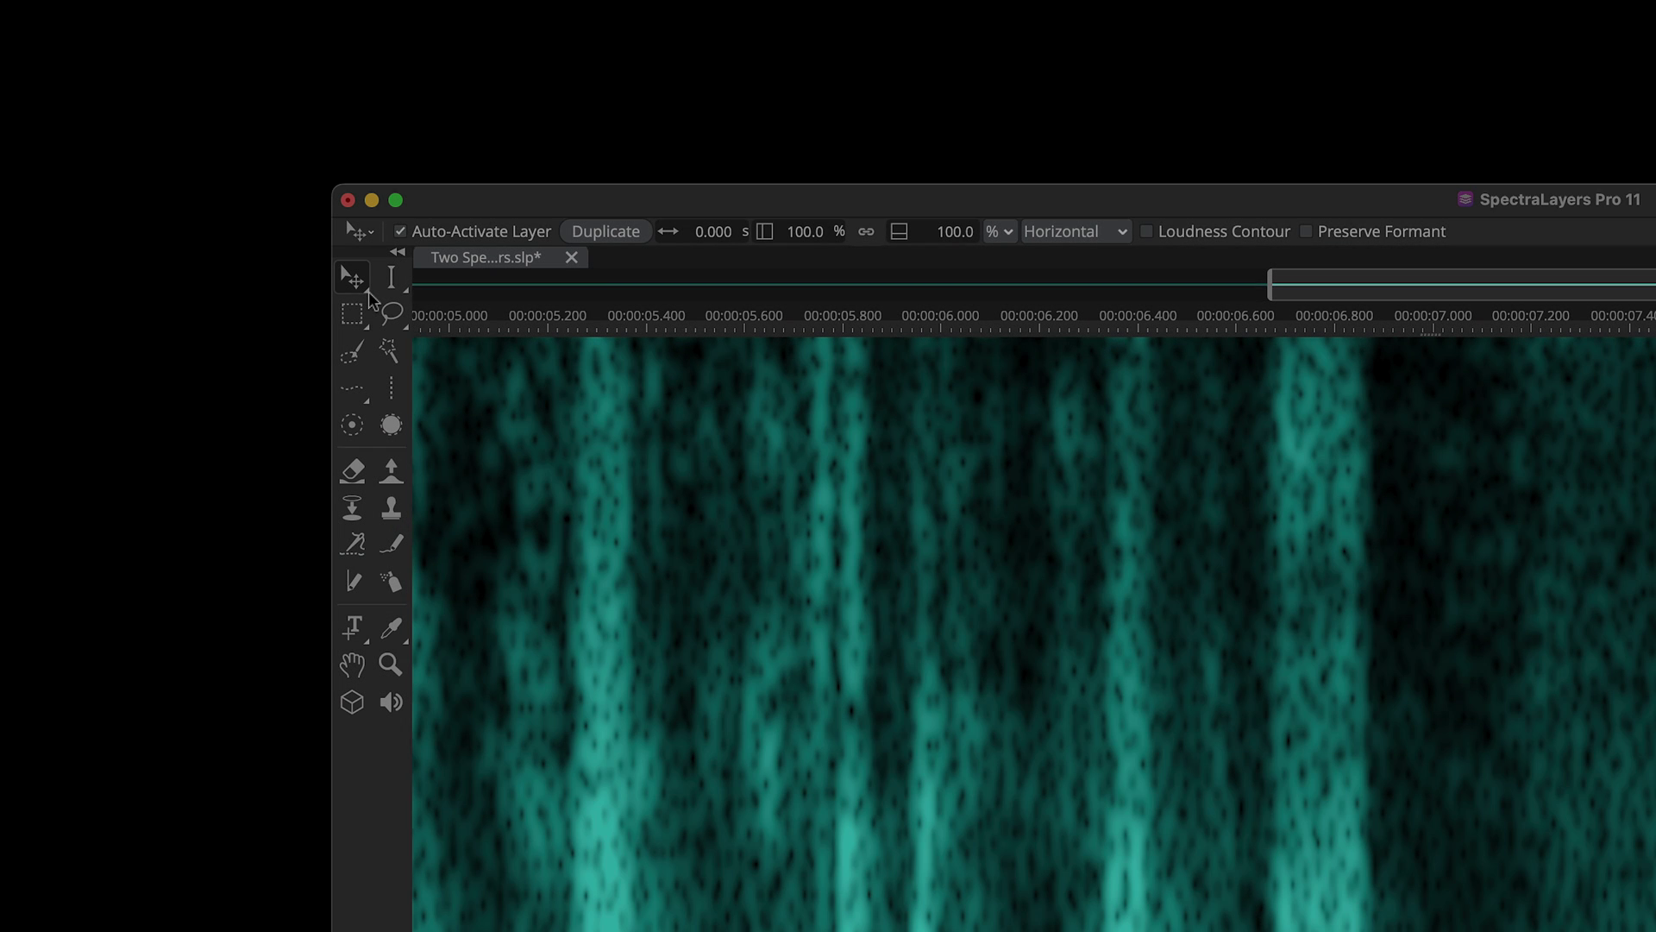
Step: Switch to the move tool and cycle the selection and lasso slots to the polygon lasso
left_click(369, 294)
left_click(356, 314)
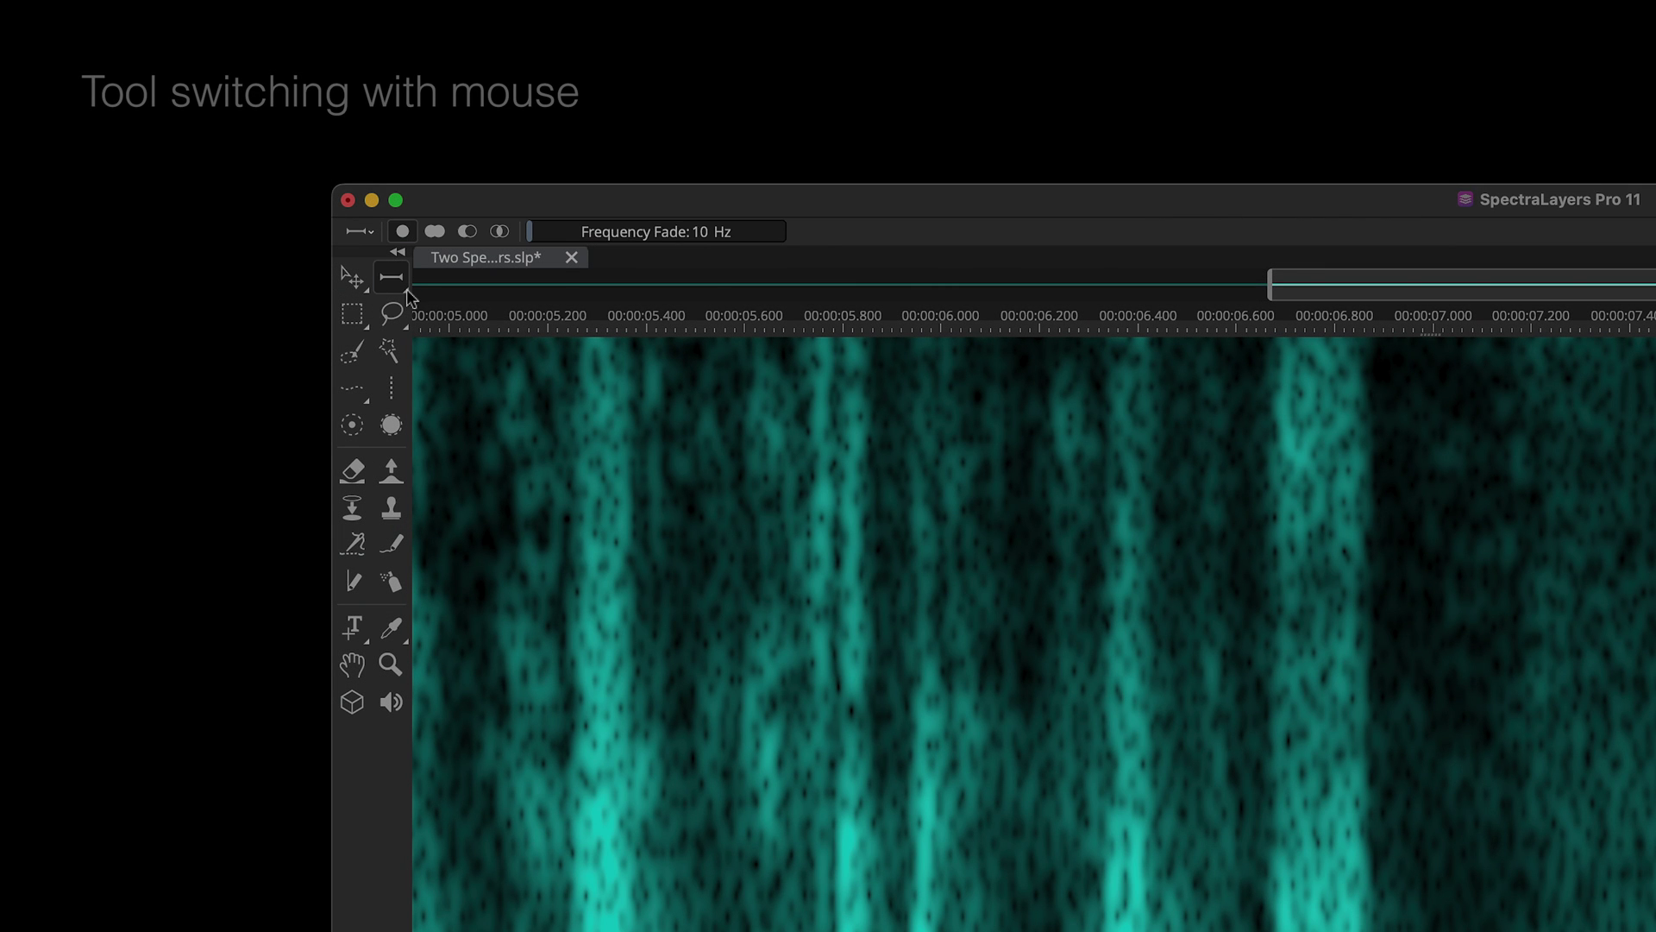
left_click(391, 316)
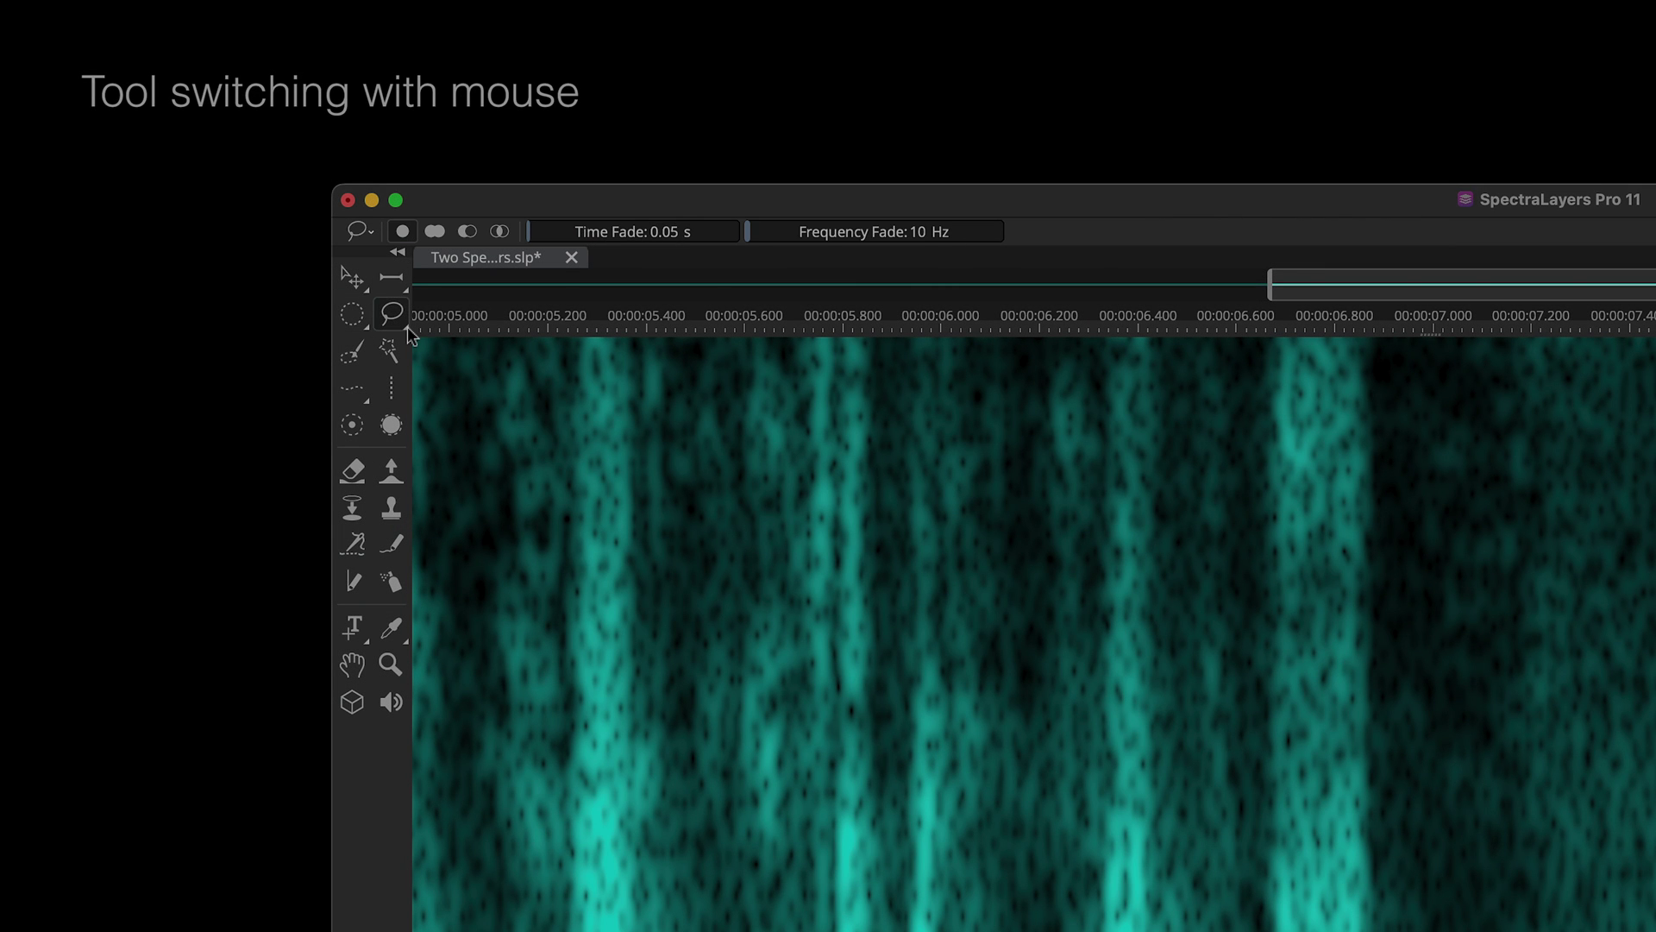
Step: Cycle the eyedropper slot through the Sampler, Graph and area Stats tools
left_click(352, 389)
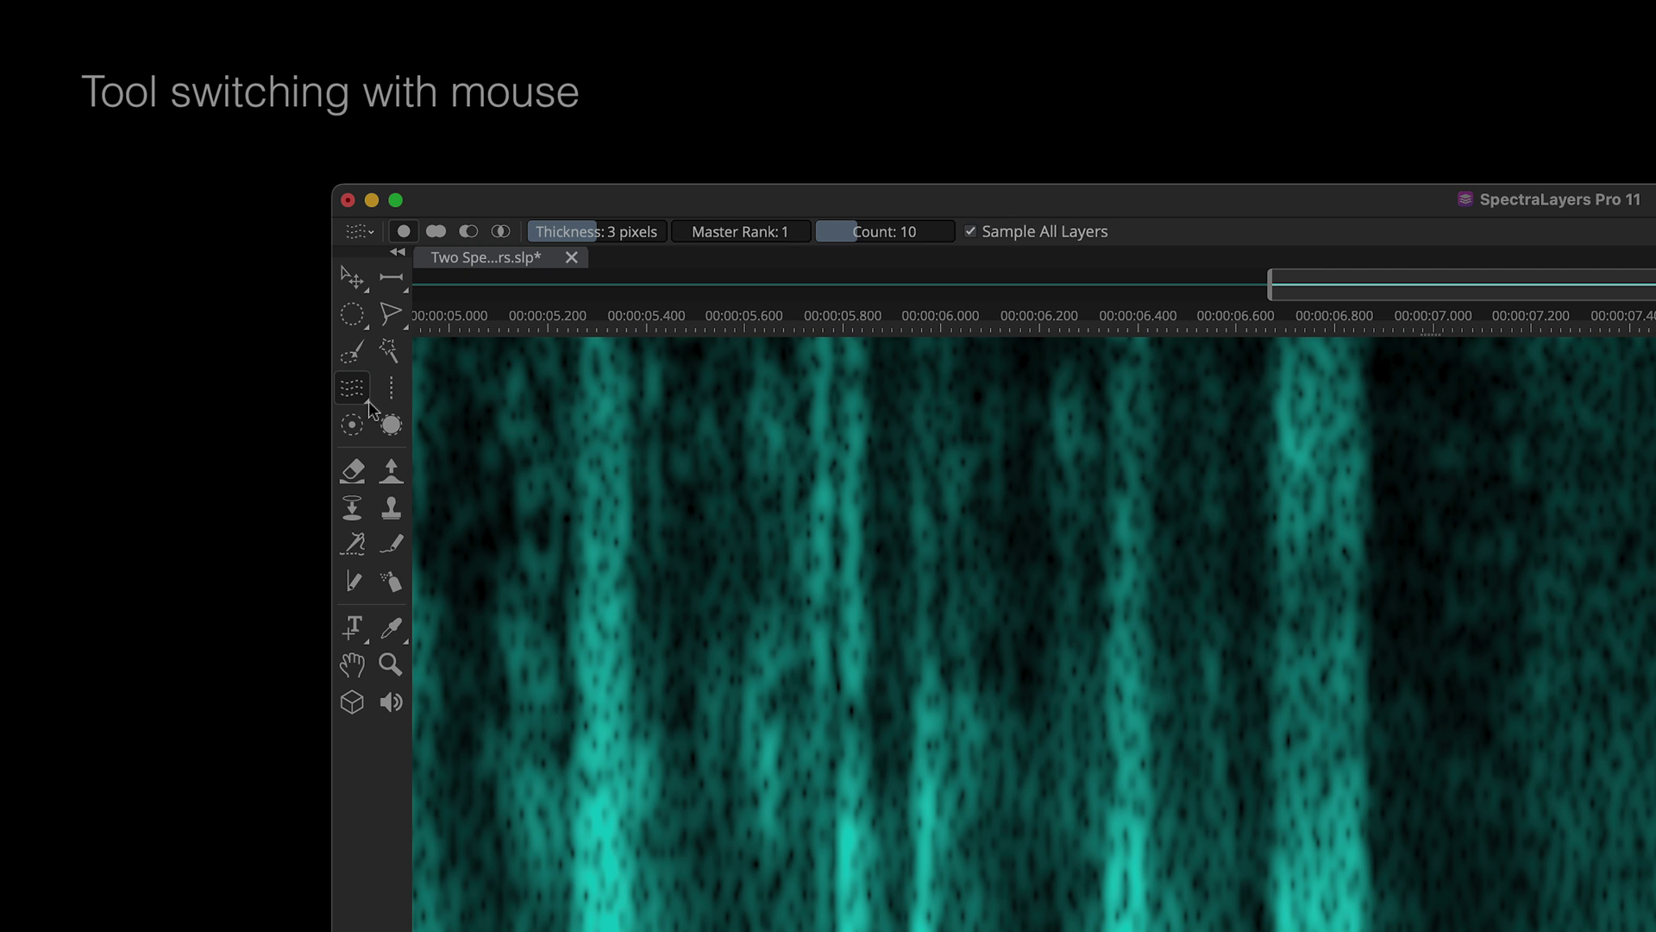
left_click(353, 627)
left_click(405, 643)
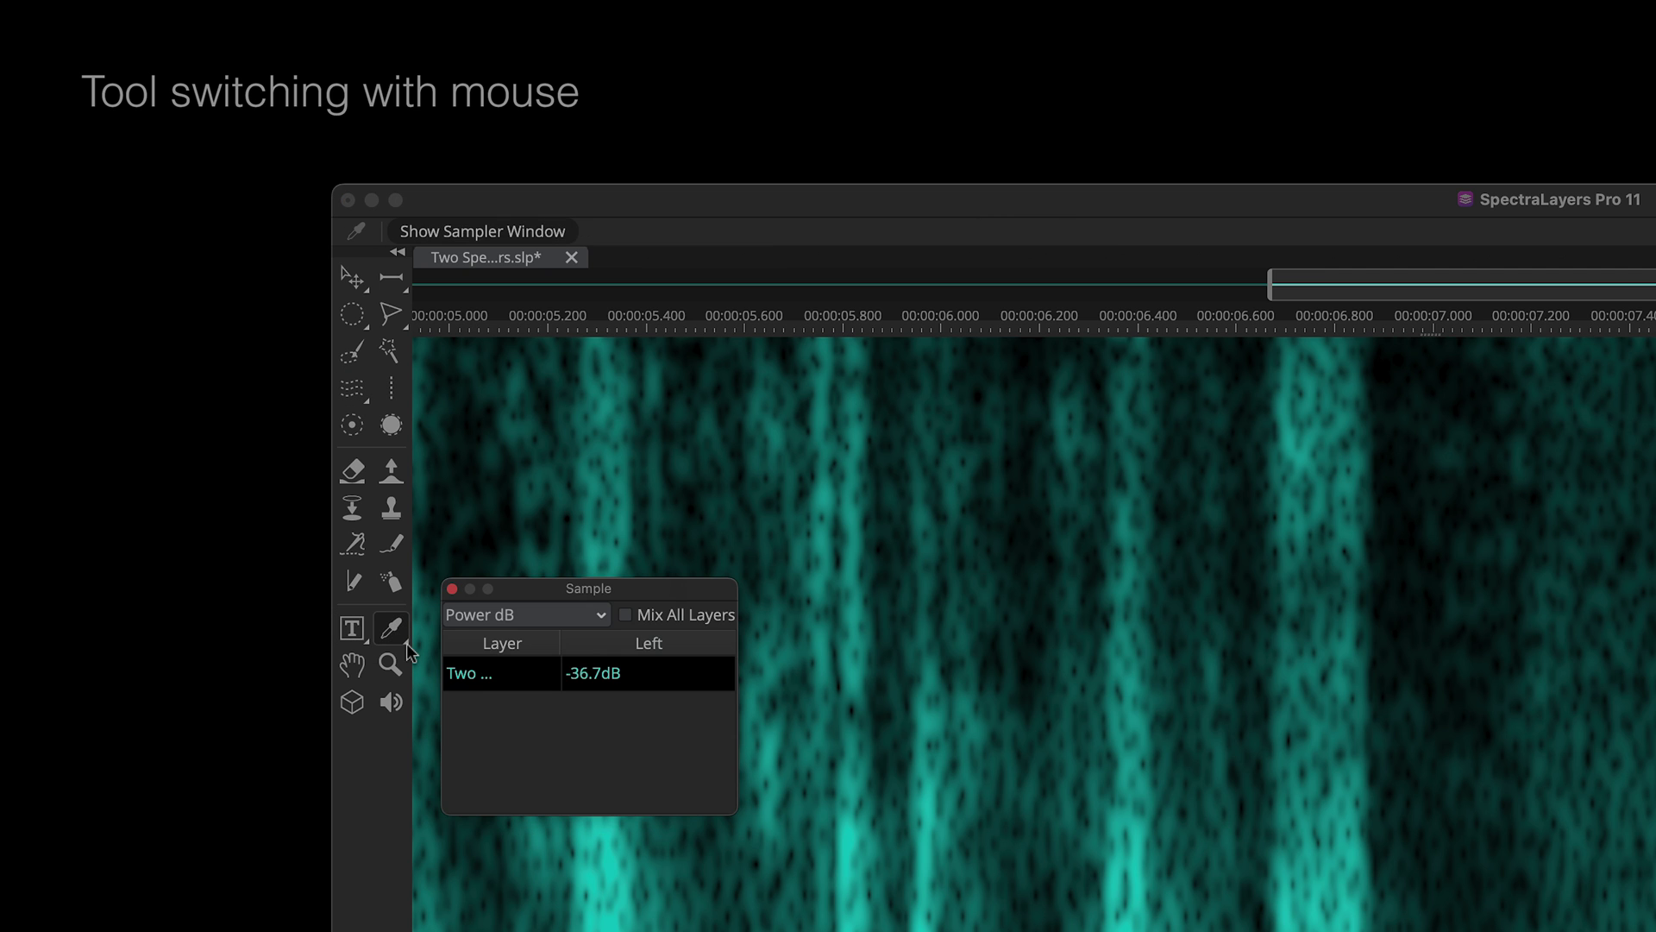
left_click(406, 644)
left_click(406, 644)
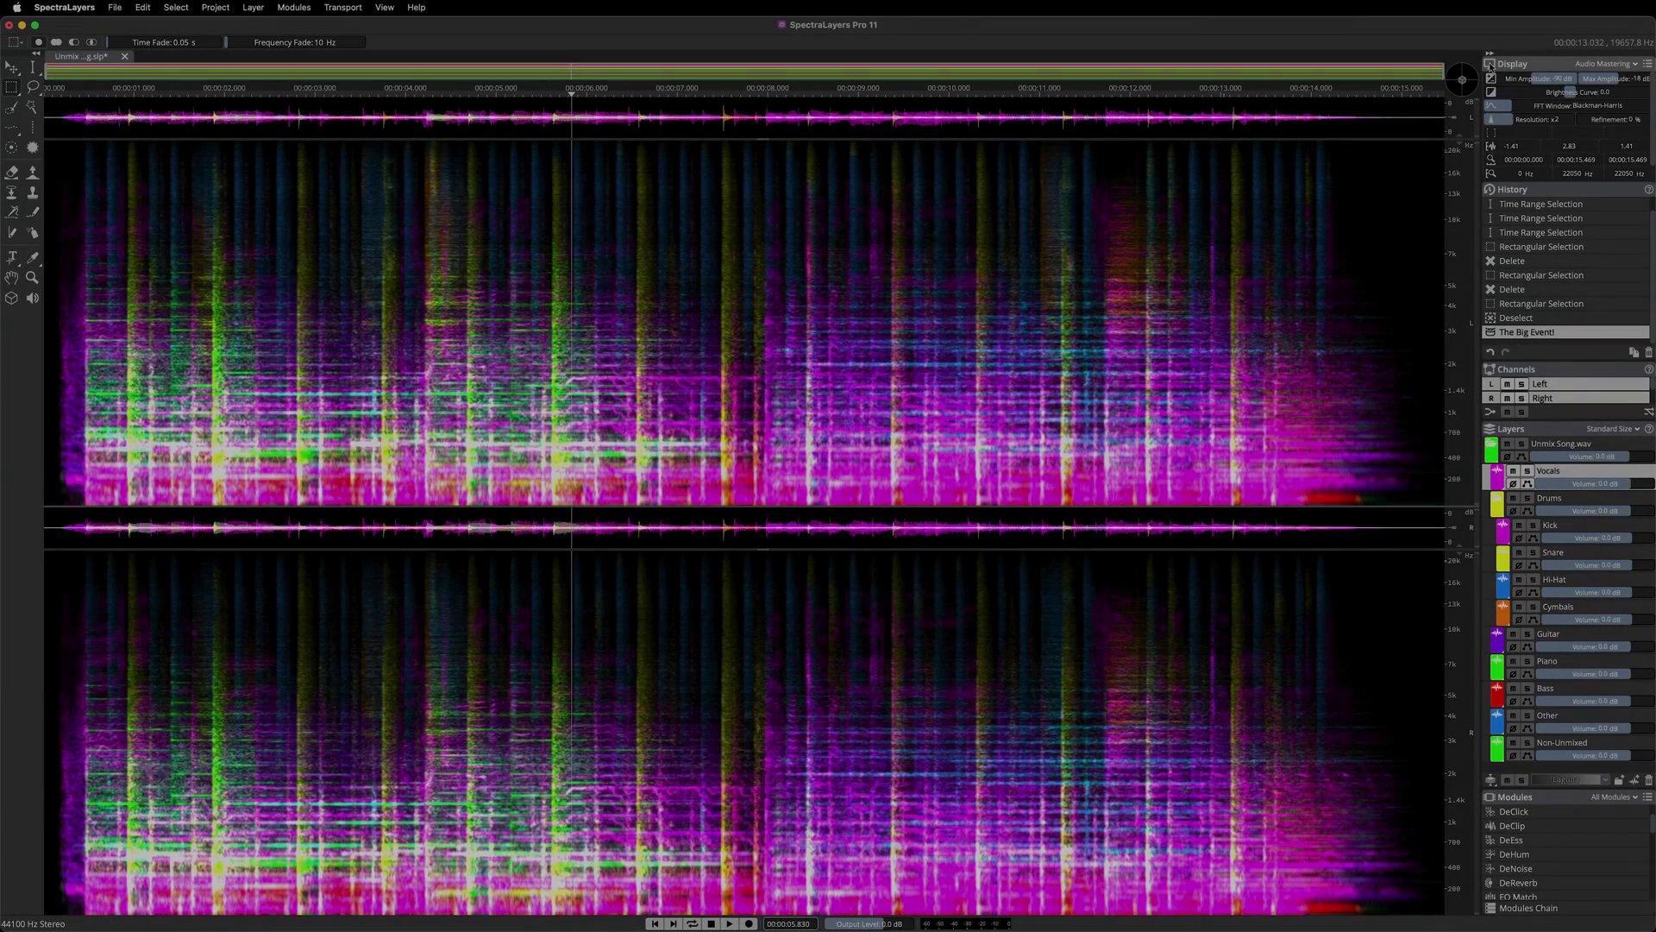
Step: Fold the right-side Display, History, Channels, Layers and Modules panels down to their title bars
left_click(1489, 66)
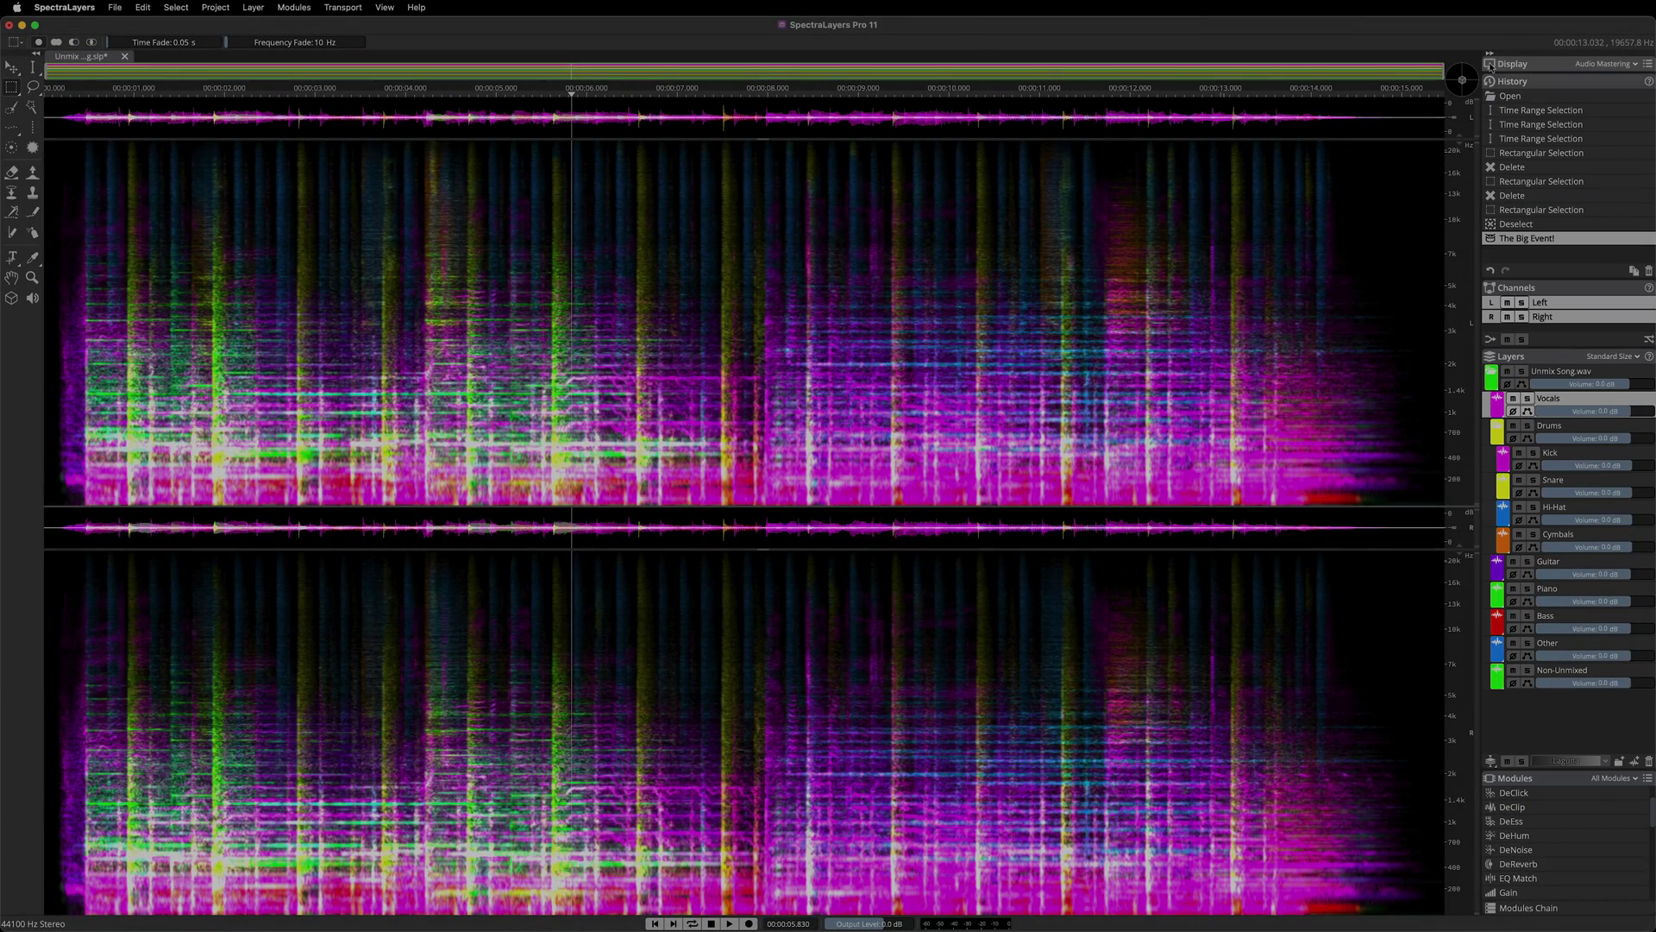
left_click(1491, 82)
left_click(1491, 100)
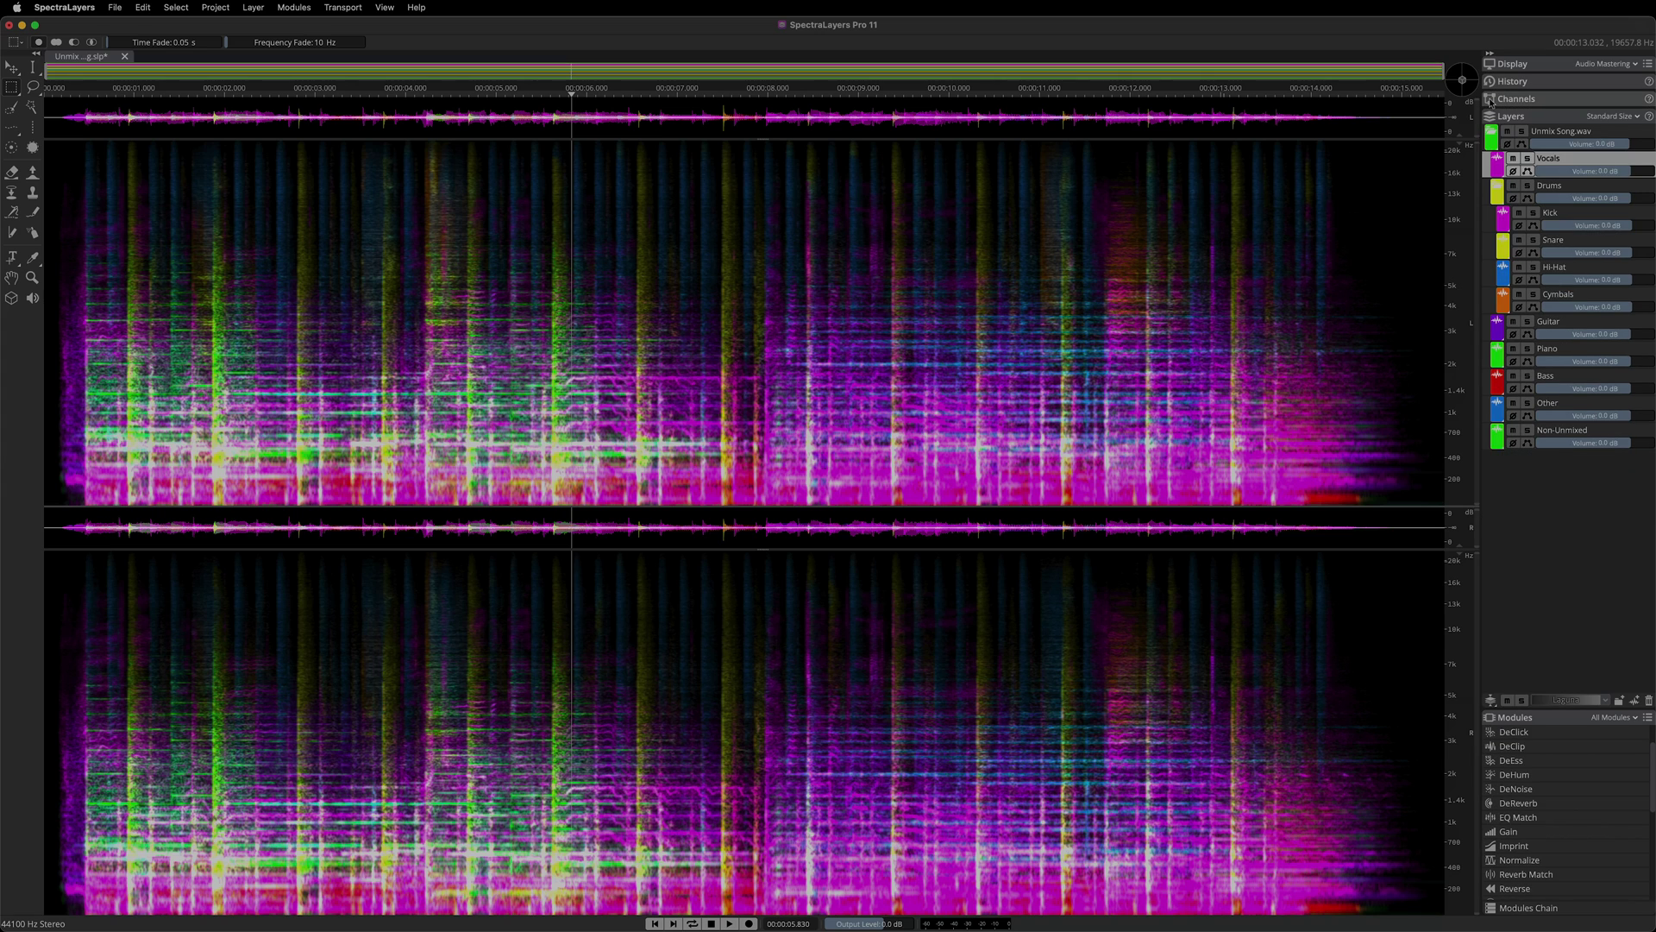
left_click(1491, 117)
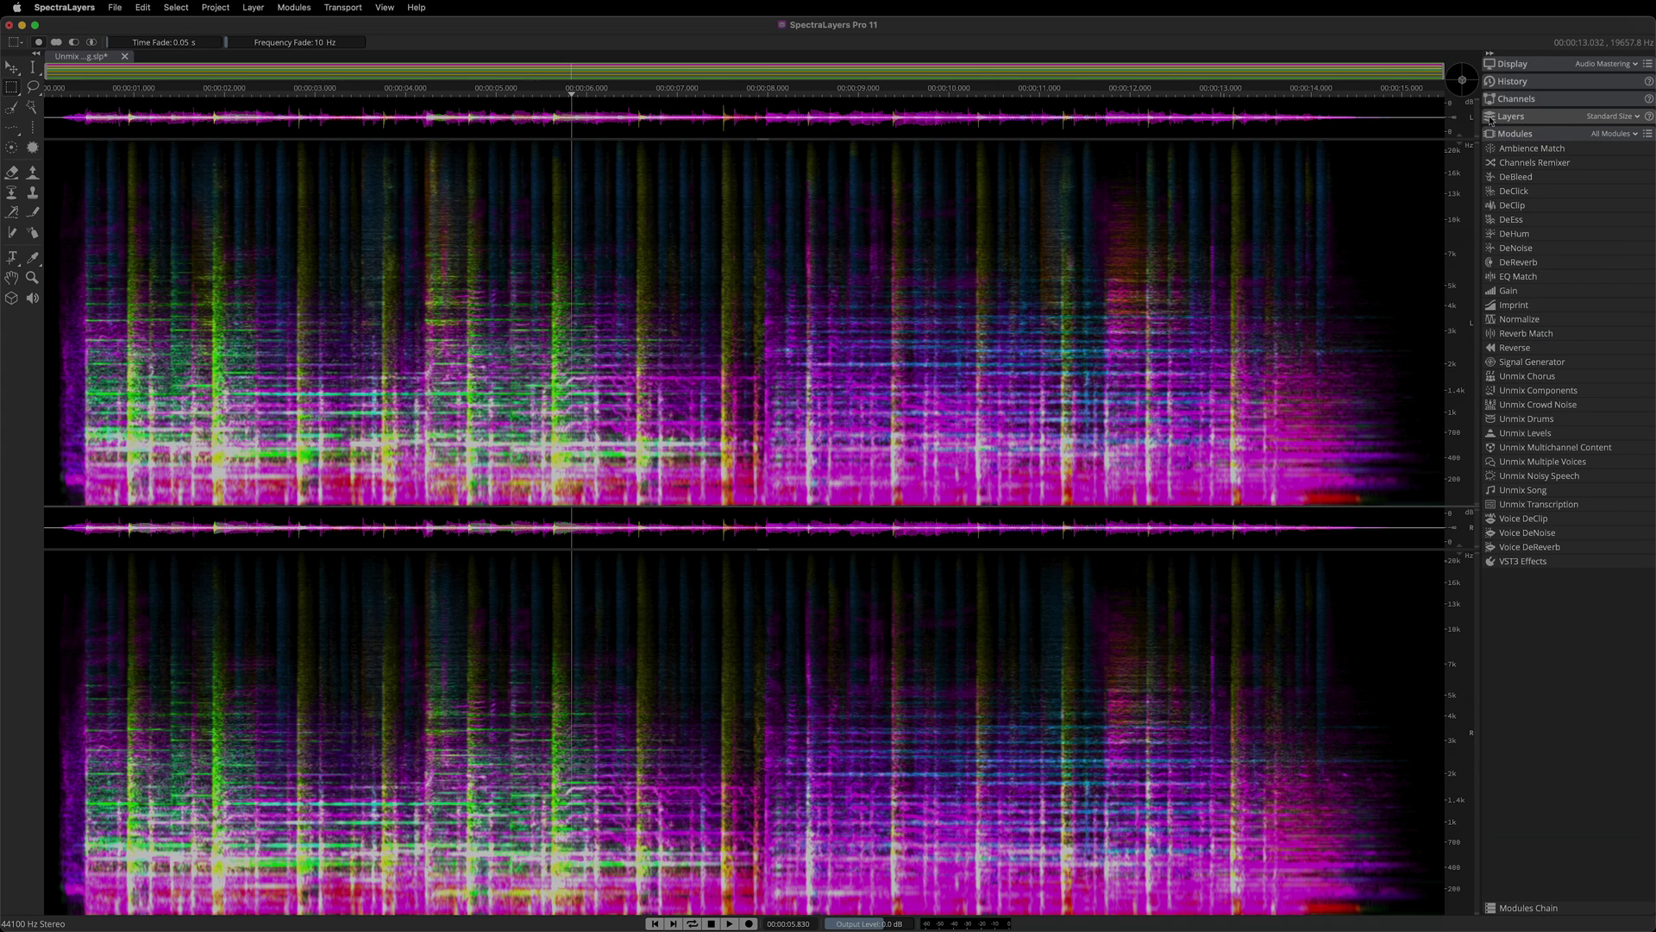
left_click(1491, 133)
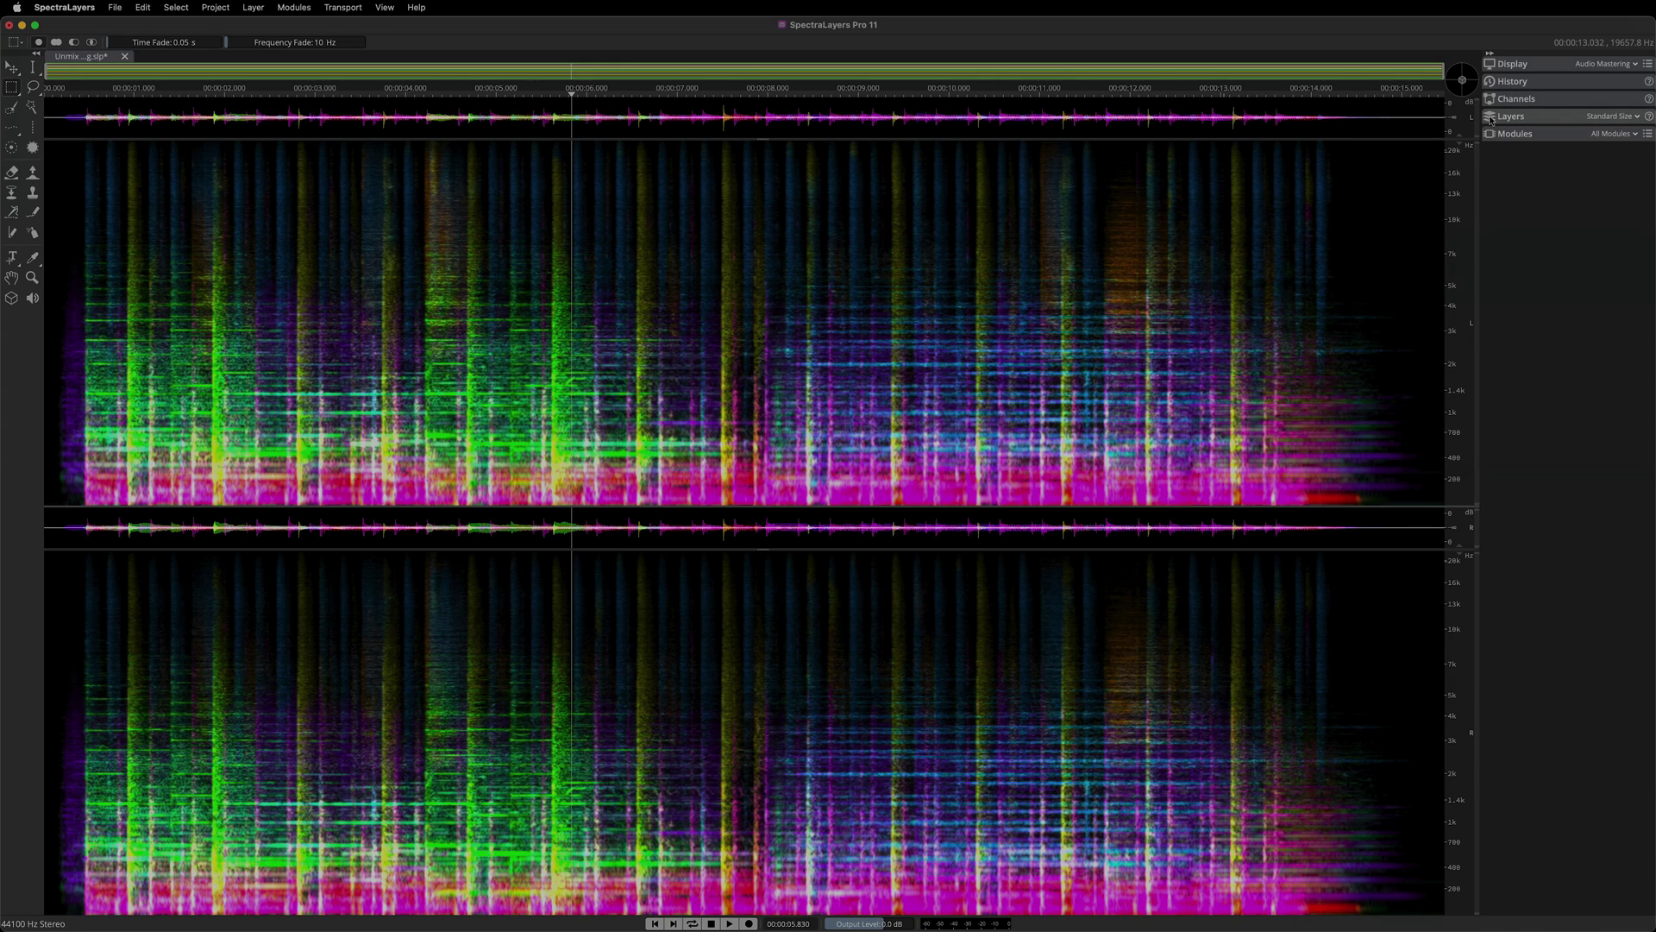